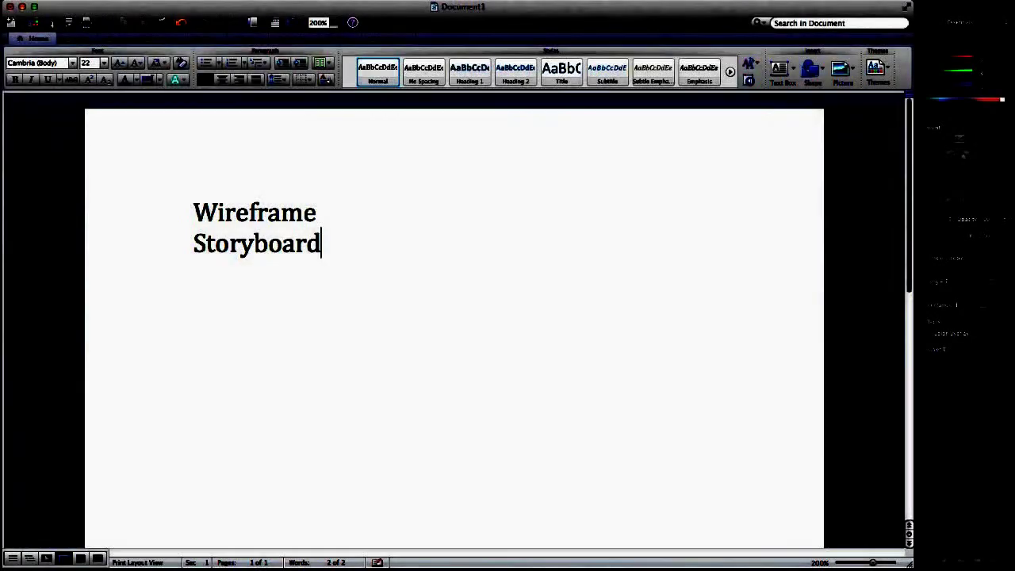
Add the indented sub-items Colors and Graphics on separate lines under Storyboard
key("Return")
key("Tab")
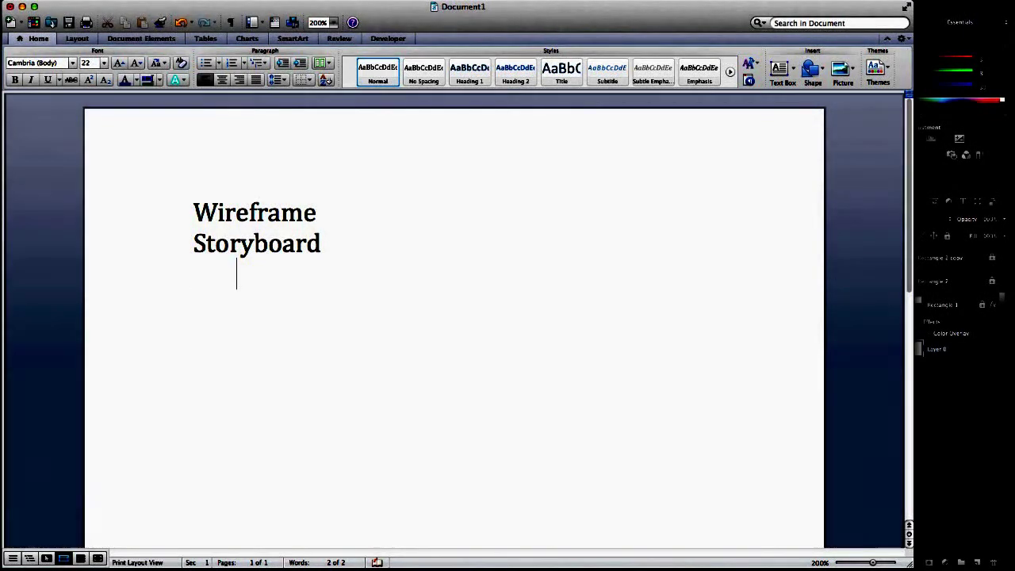
type("colors")
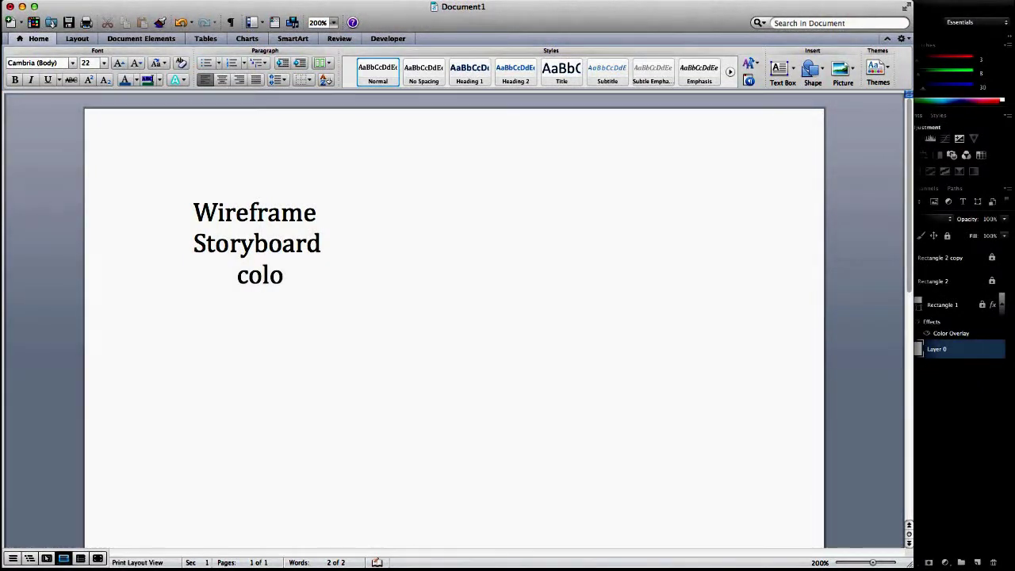
key("Tab")
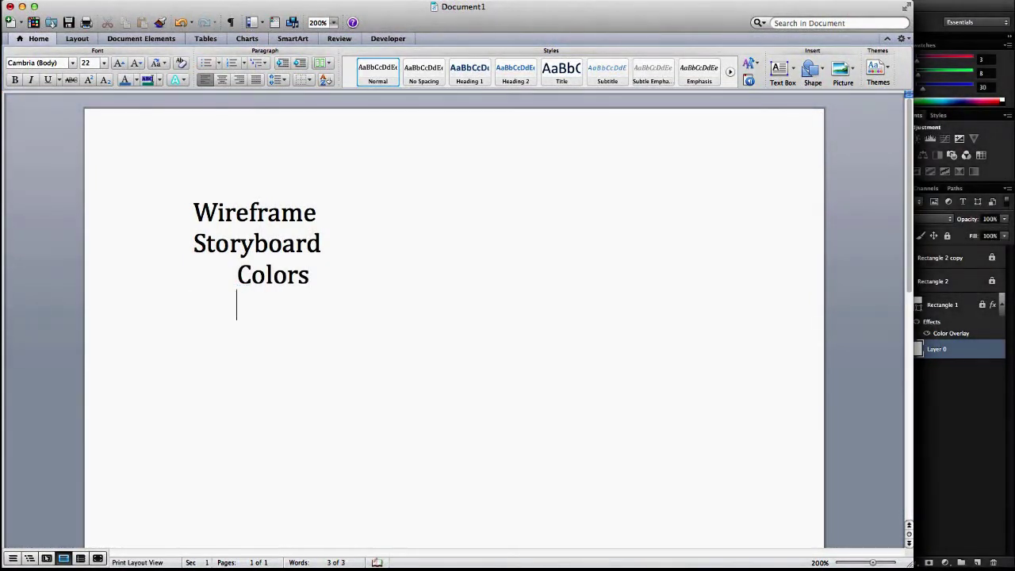
type("graphics")
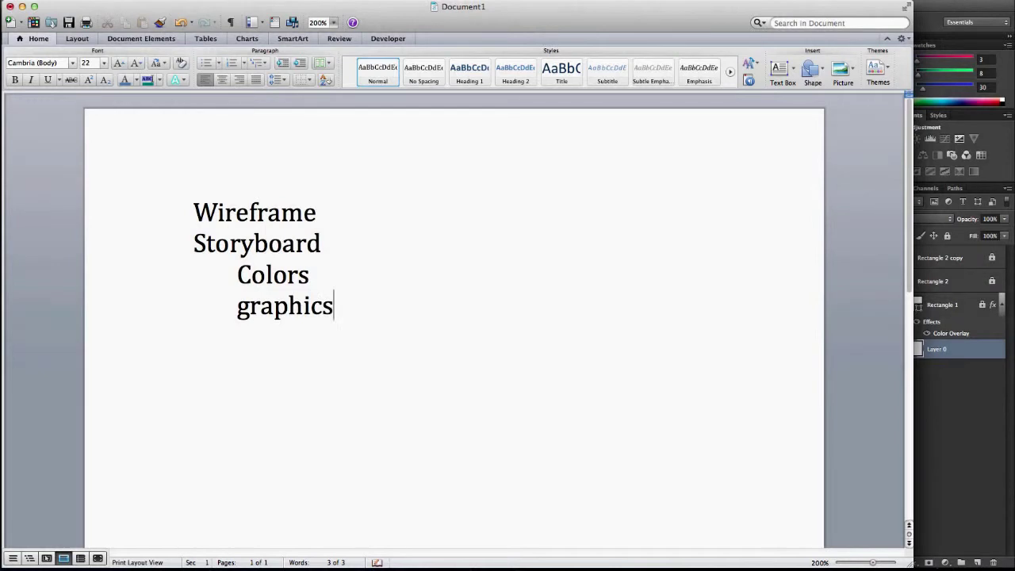
key("Return")
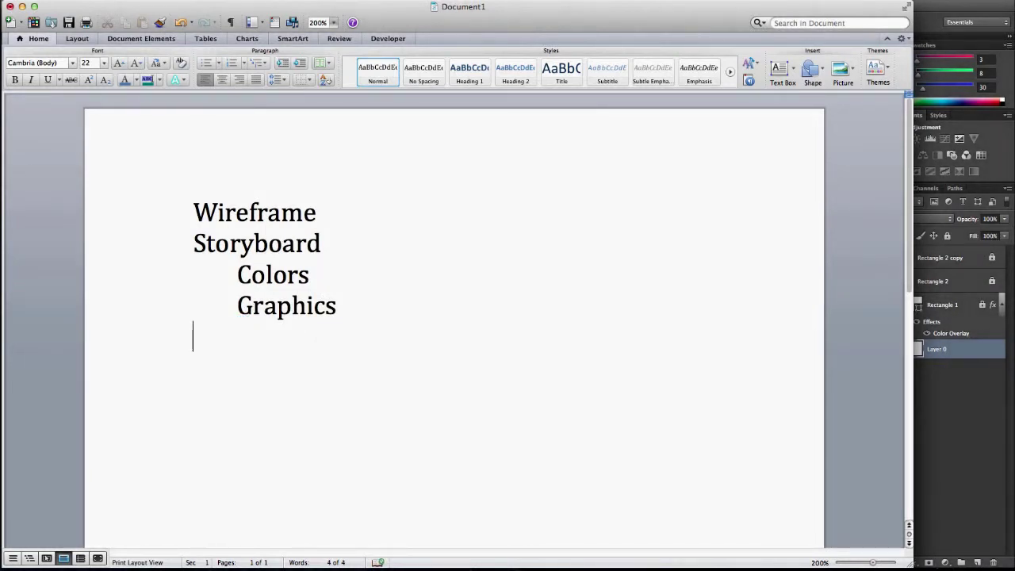
Add an Assets entry below Graphics with the indented sub-items Images and Copy(text)
type("Assets")
key("Return")
key("Tab")
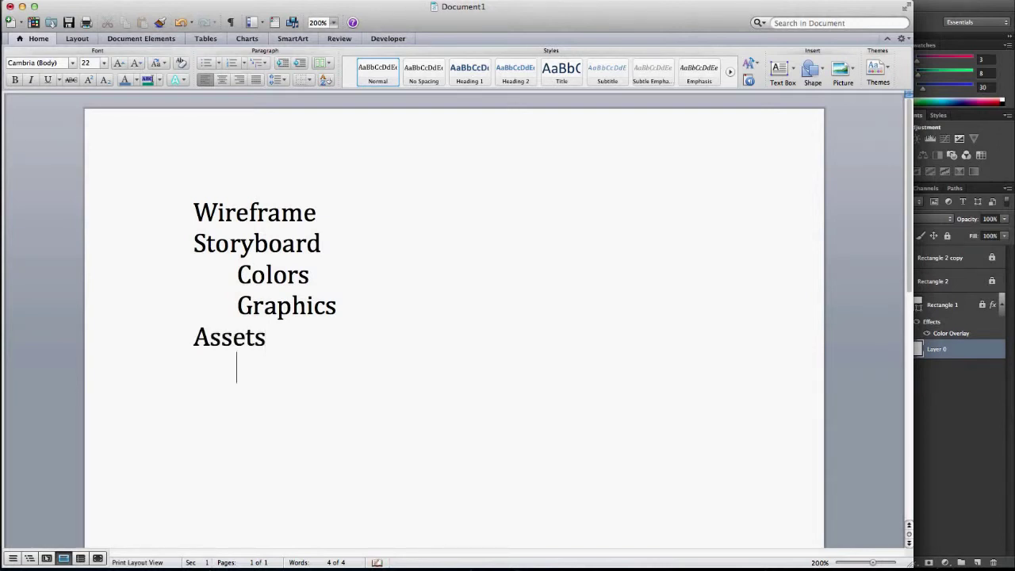
type("images ")
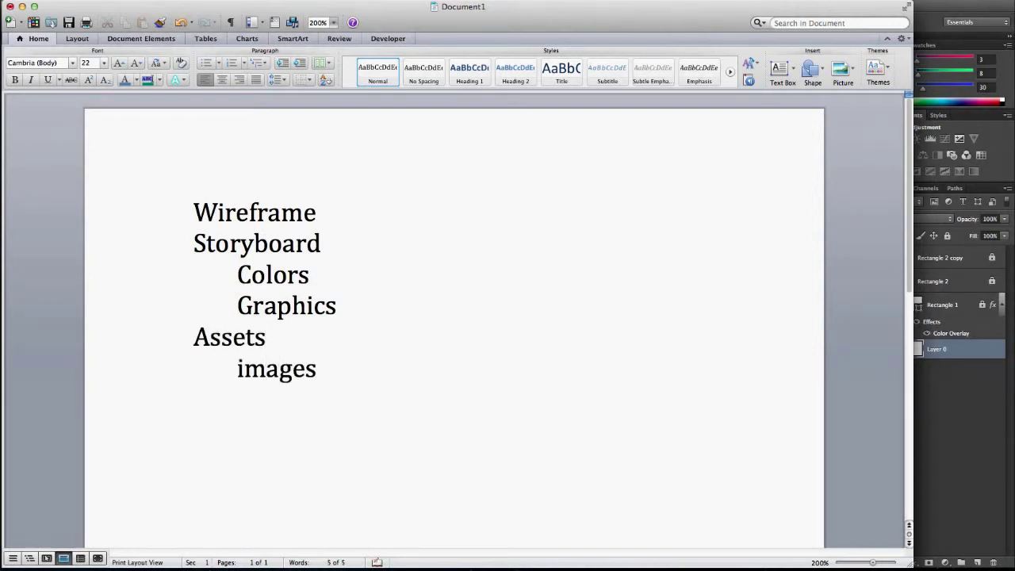
type("c")
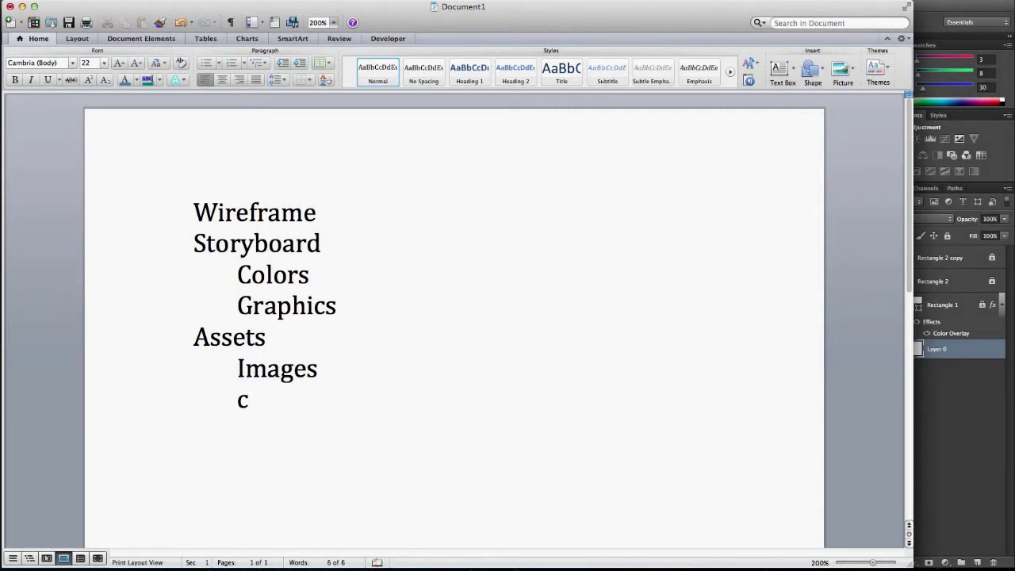
type("opy(text)")
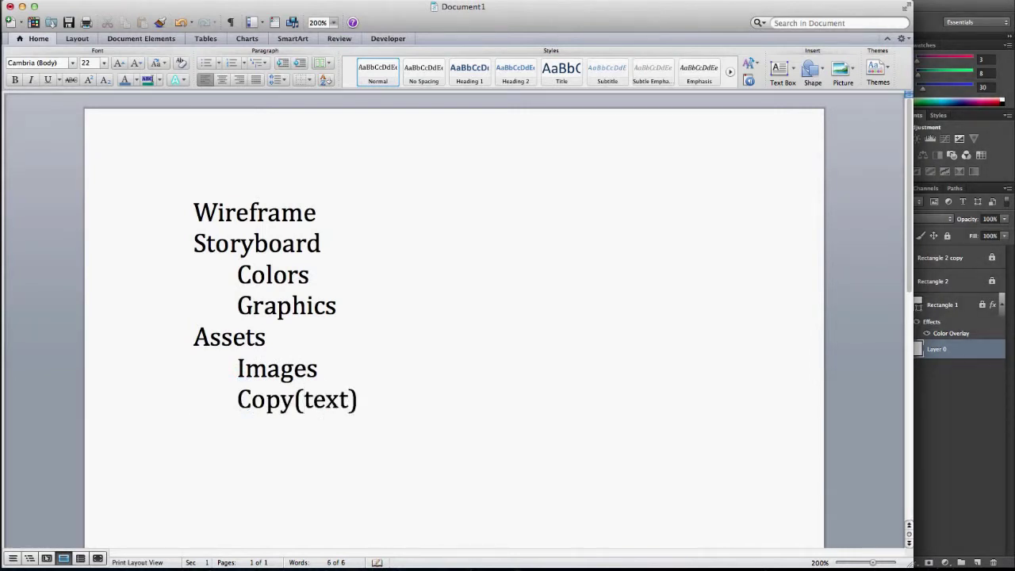
Add an unindented final entry reading "Create Page" to the outline
key("Return")
type("Create")
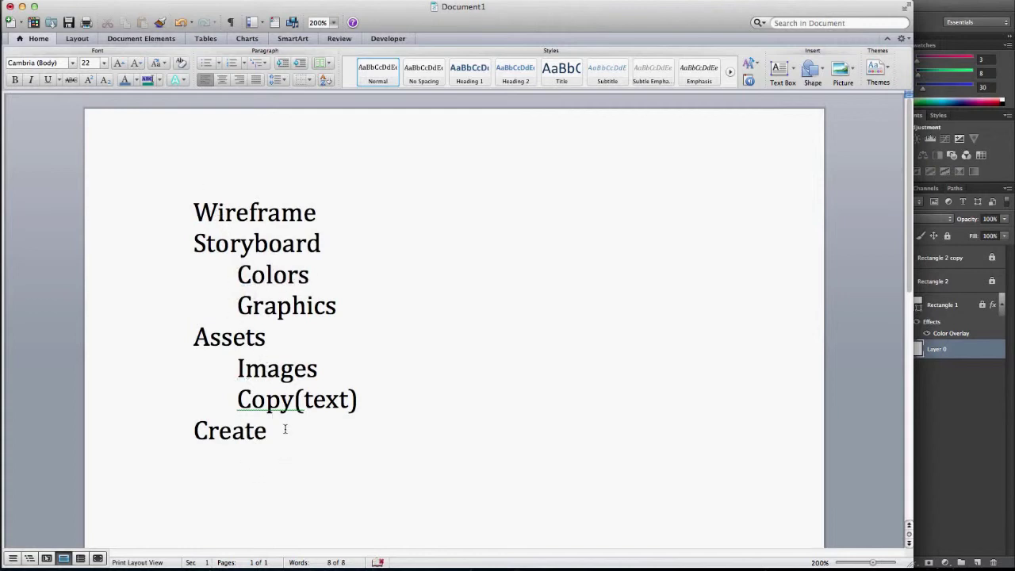
type("Page")
Switch to Photoshop and close the open widgets document
left_click(960, 408)
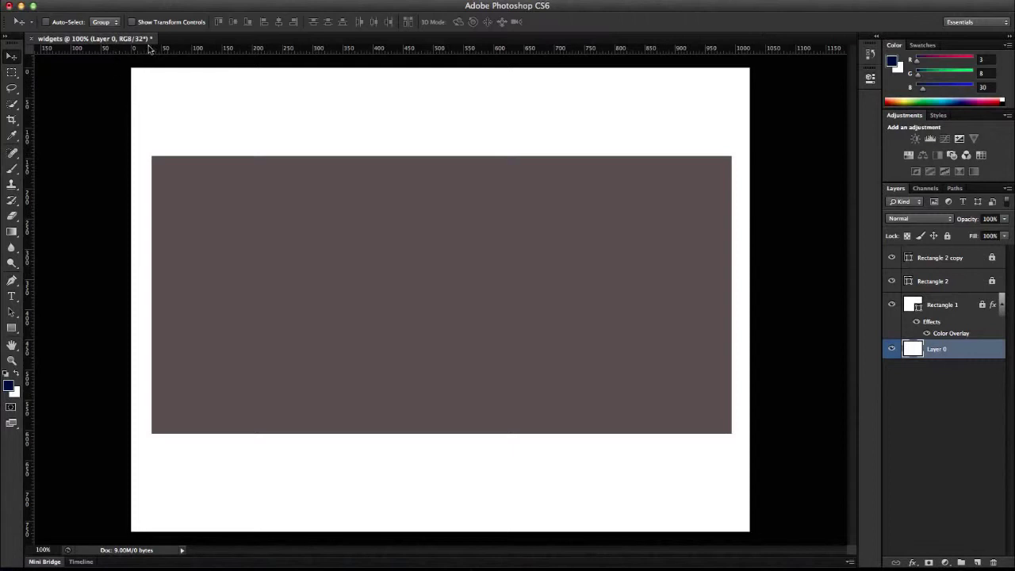
left_click(34, 41)
left_click(471, 196)
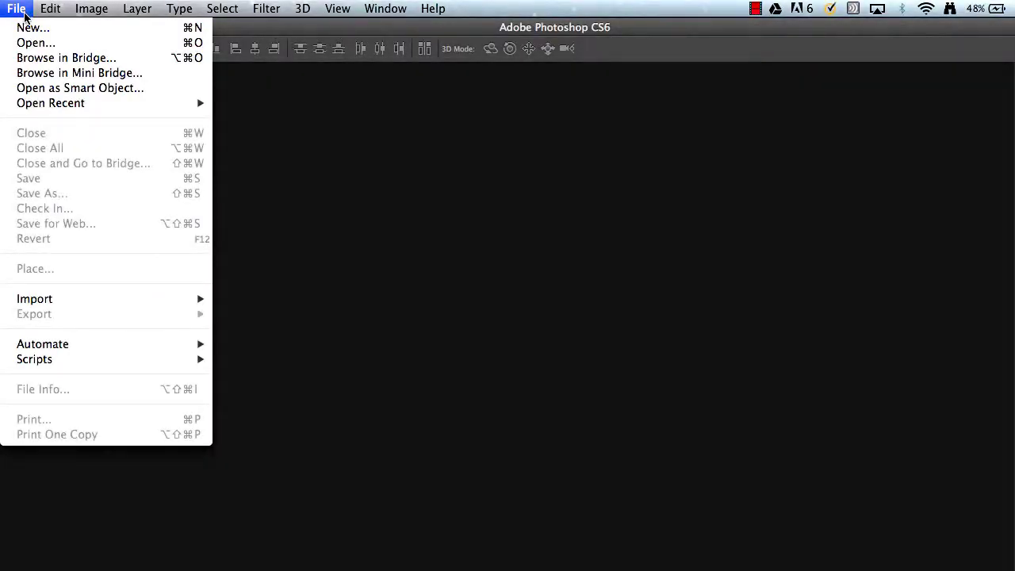
Create a new 1024 x 768 pixel document named widgets, at 72 pixels/inch in 32-bit RGB with a white background
left_click(28, 28)
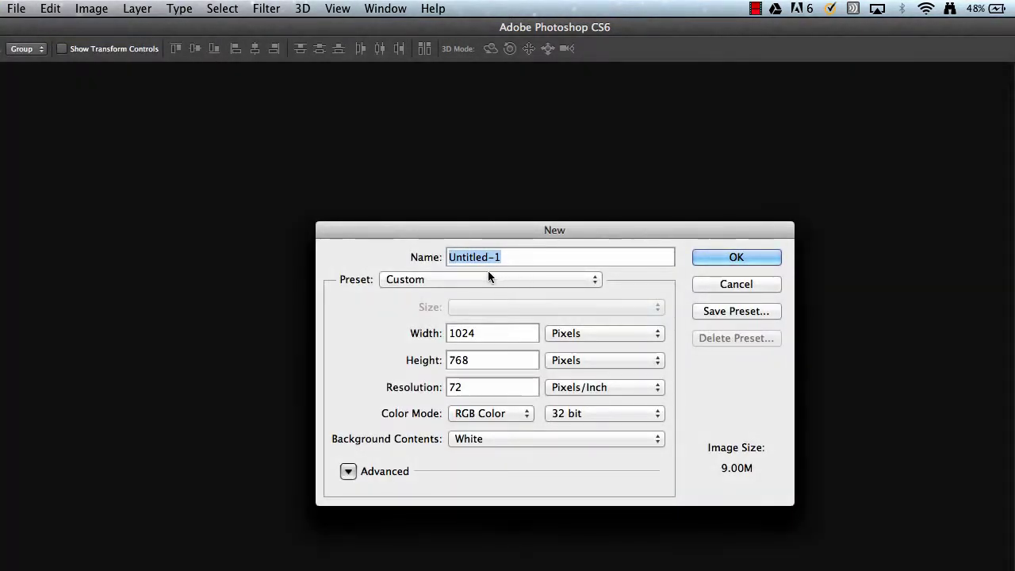
type("widget")
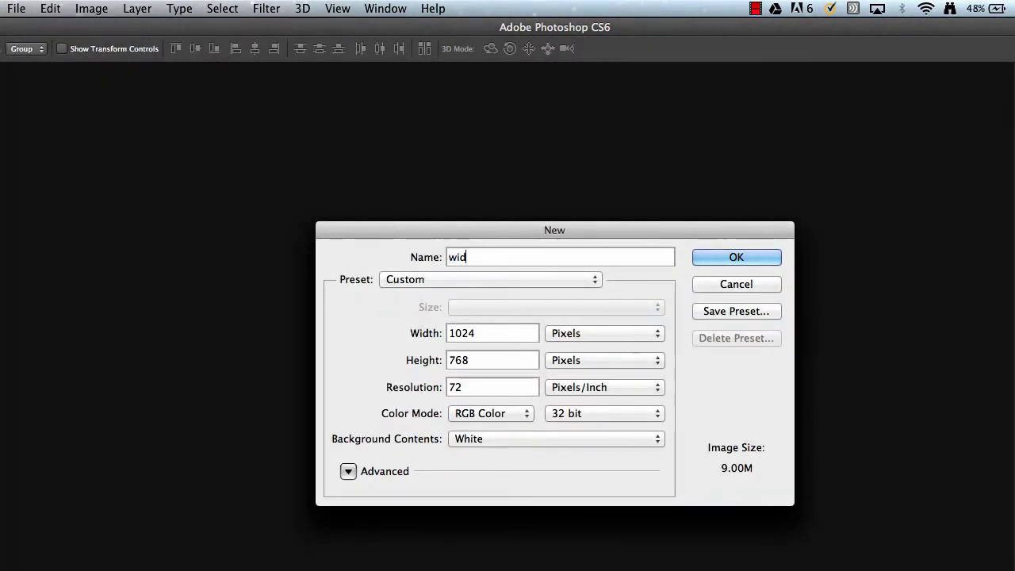
type("s")
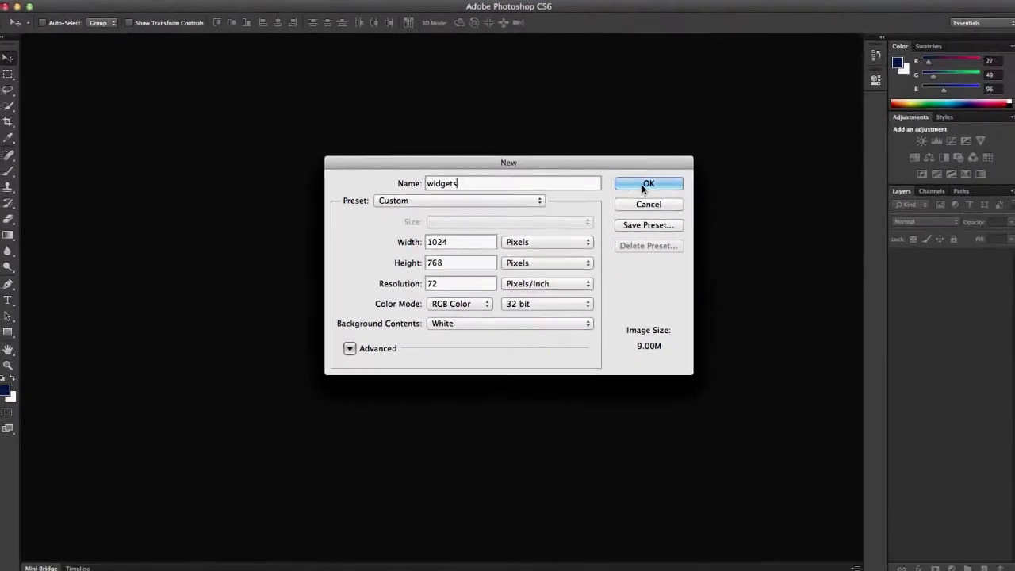
left_click(713, 236)
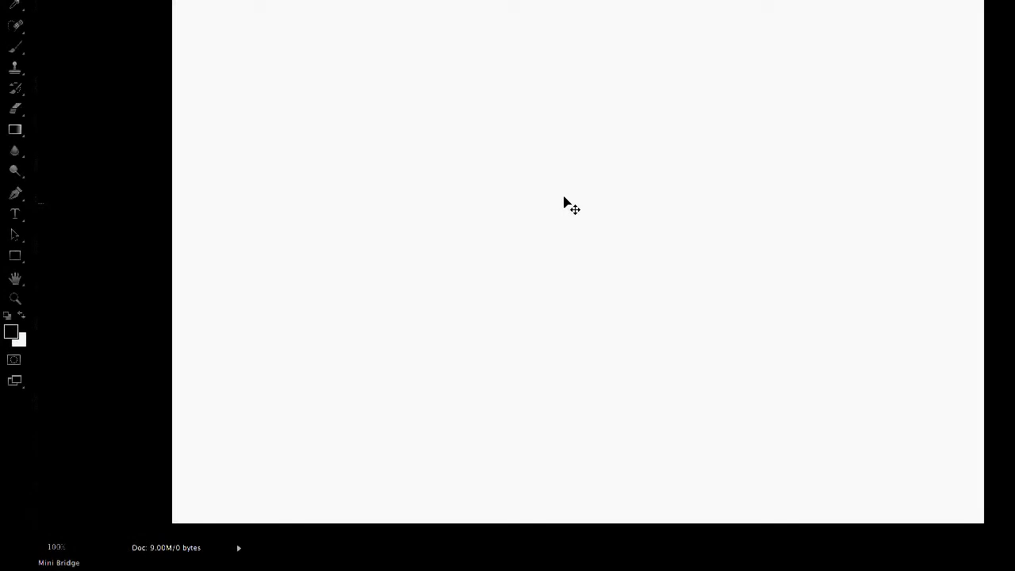
Set the foreground color to a dark gray with RGB values 53, 54, 57
left_click(16, 330)
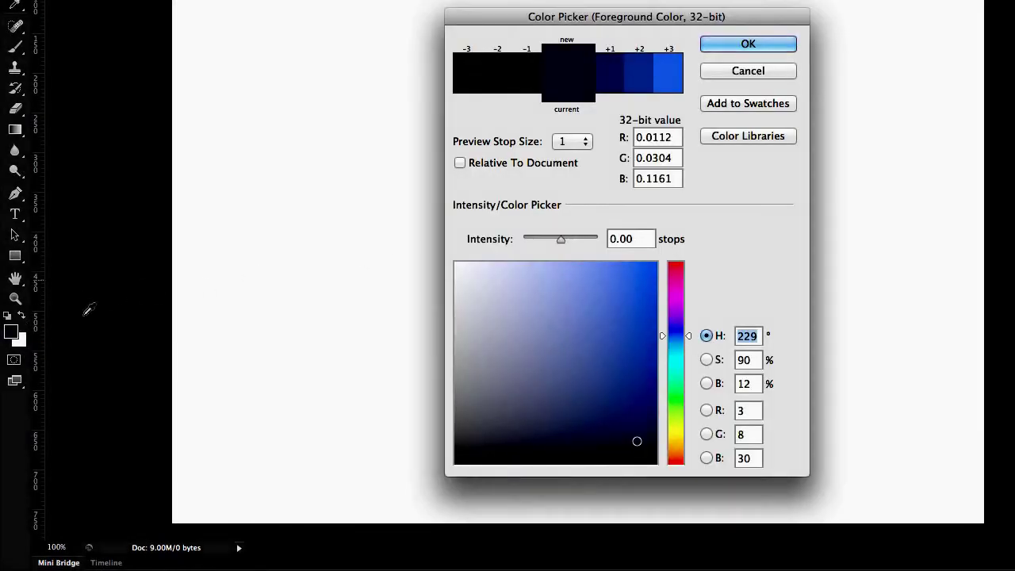
left_click(467, 419)
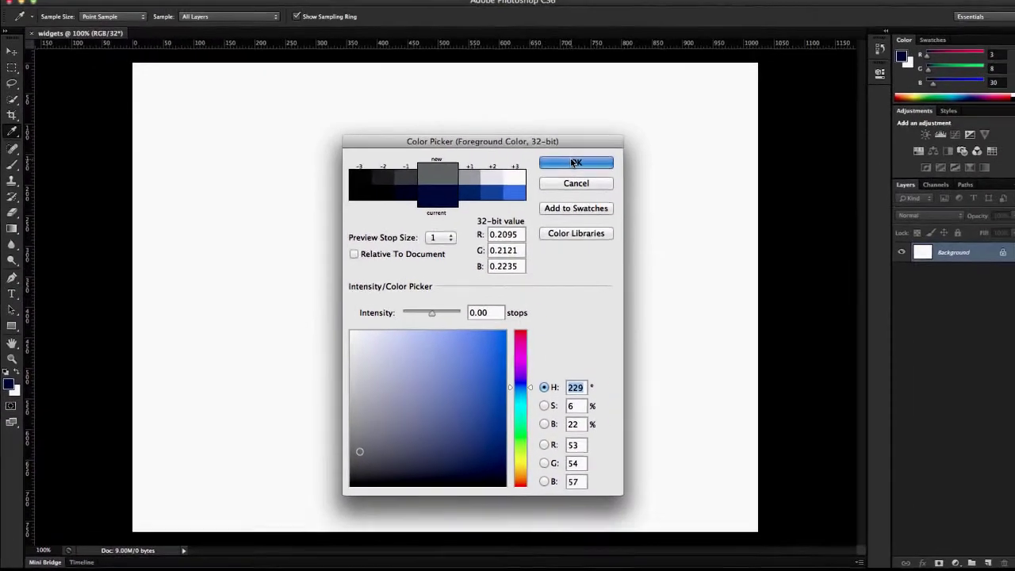
left_click(748, 44)
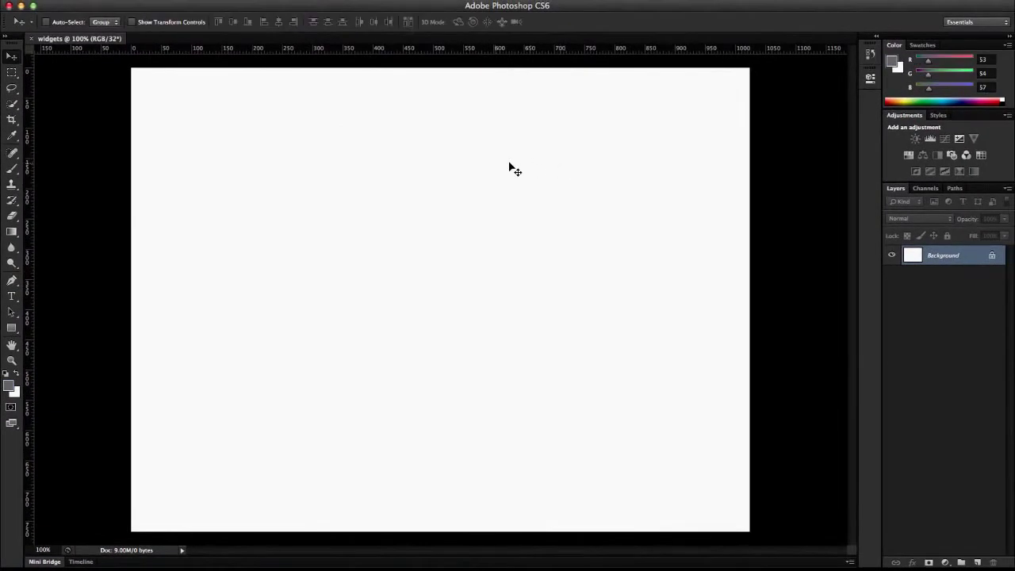
Create a 960 x 750 px rectangle on the canvas with the Rectangle tool
left_click(12, 329)
left_click(74, 242)
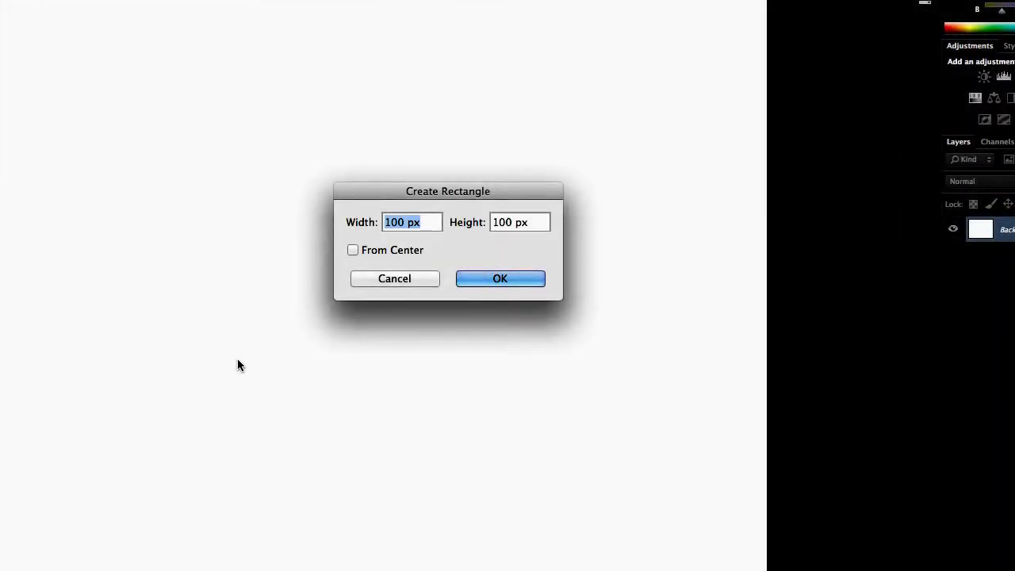
type("960")
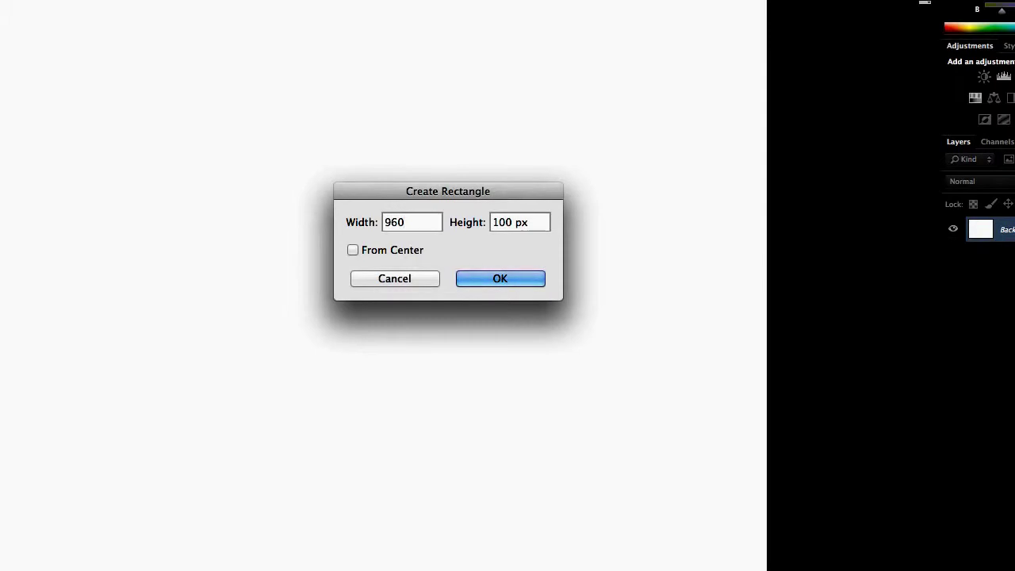
key("Tab")
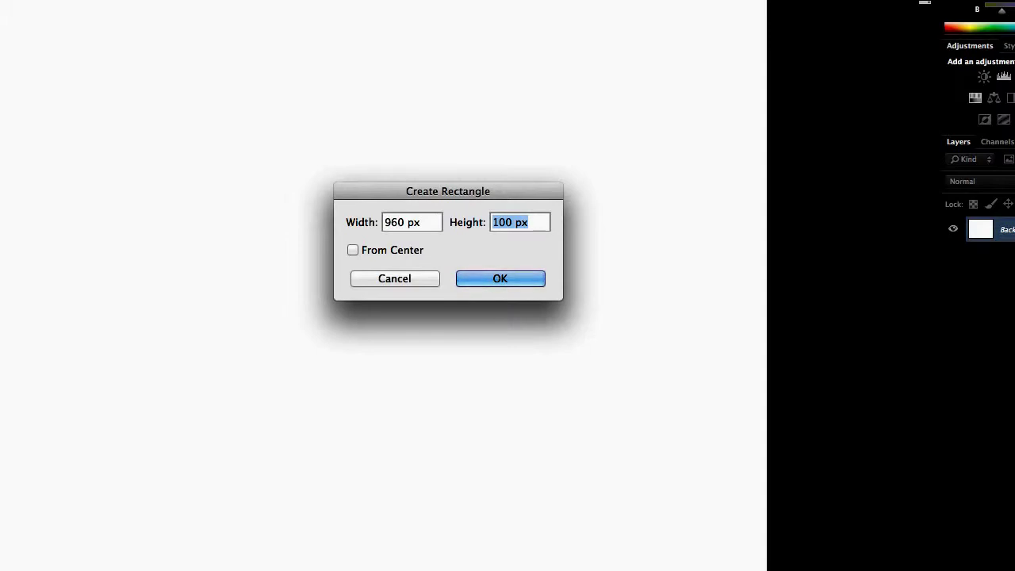
type("750")
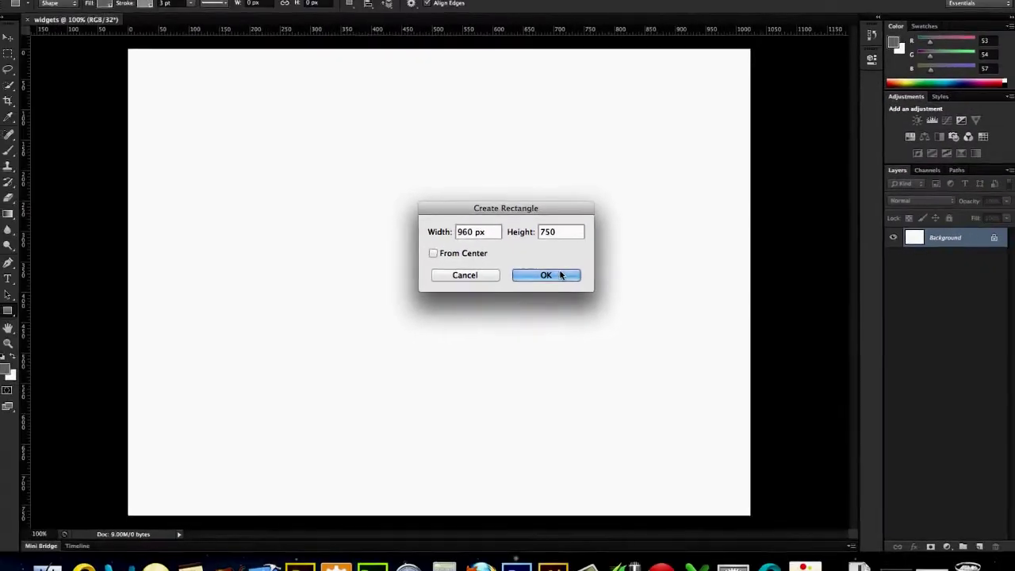
left_click(535, 279)
left_click_drag(566, 274, 520, 262)
key("ctrl+z")
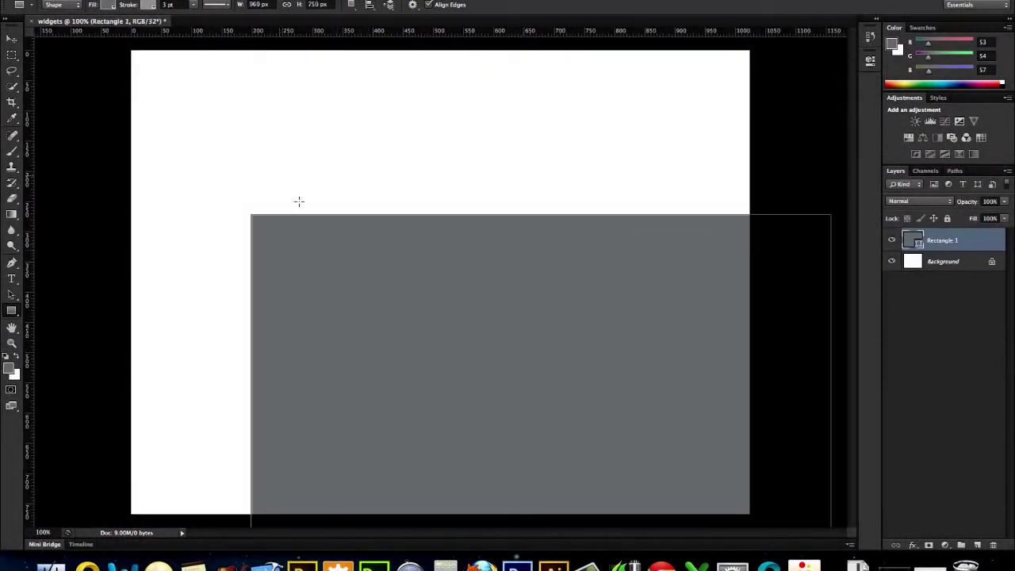
Move the gray rectangle so it is centered horizontally on the canvas with its upper edge just below the canvas's upper edge
left_click(11, 40)
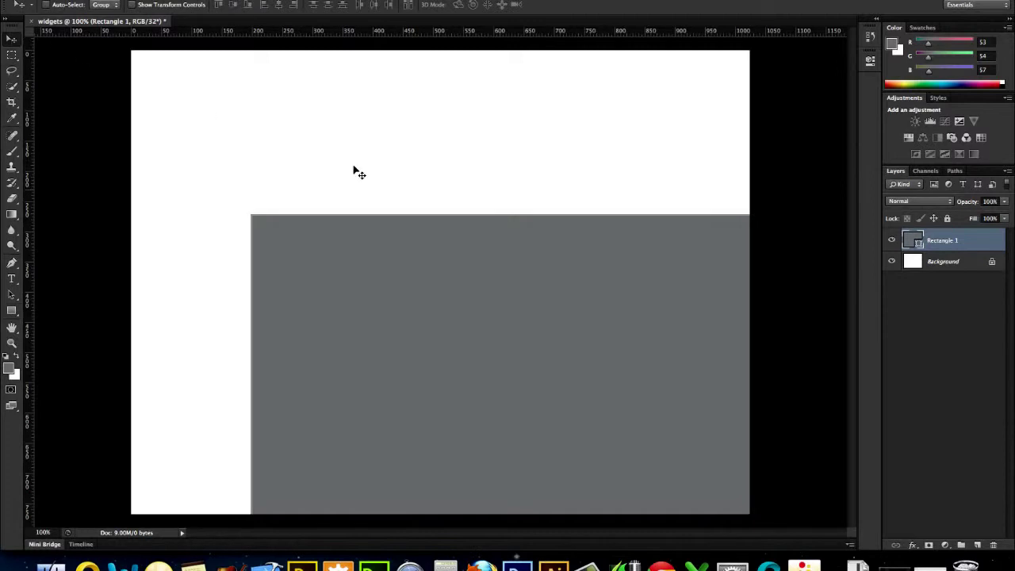
left_click_drag(512, 287, 419, 132)
key("Up")
key("Up")
key("Up")
key("Up")
key("Up")
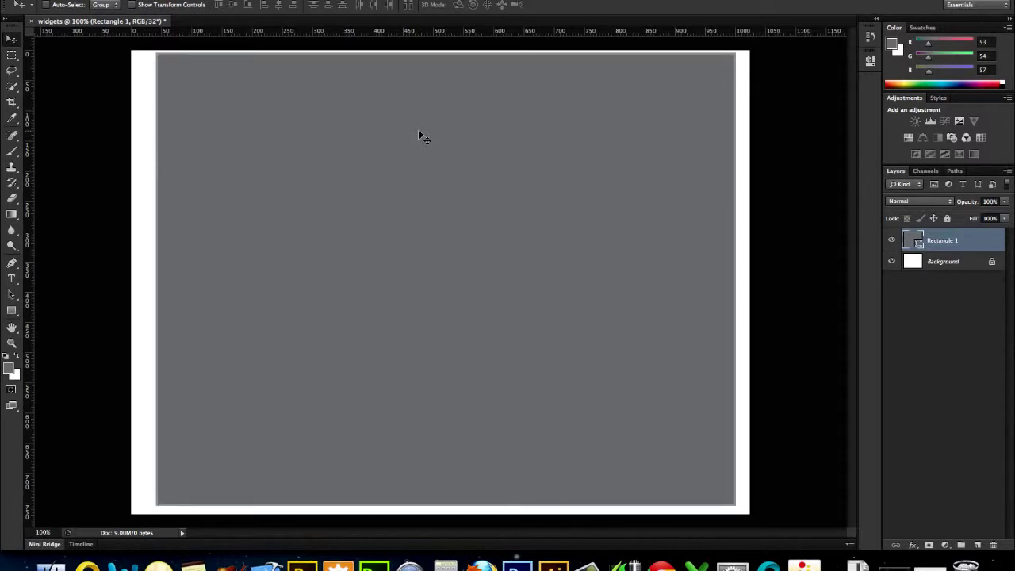
key("Left")
key("Left")
key("Left")
key("Left")
key("Left")
key("Left")
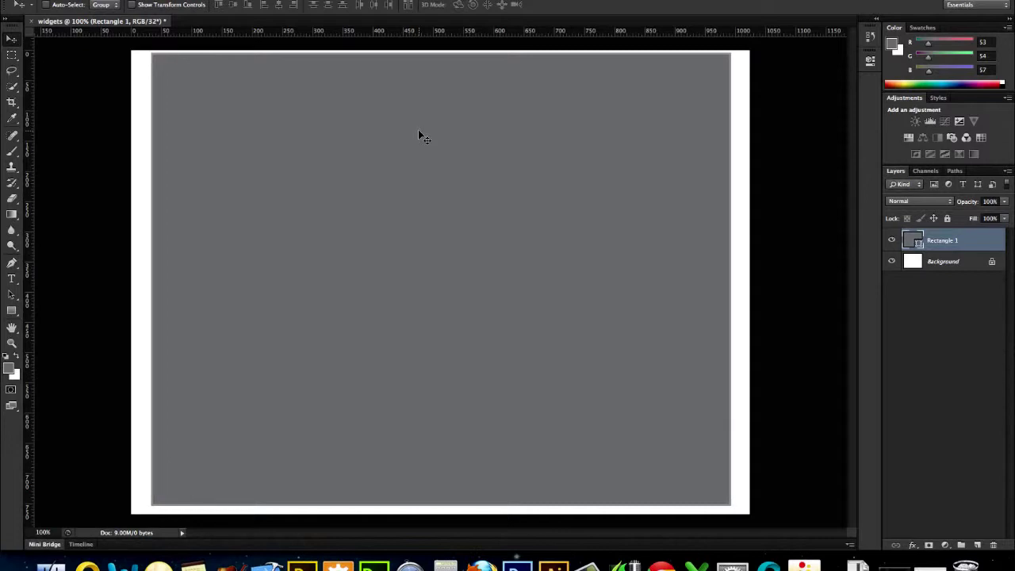
key("Left")
key("Left")
key("Left")
key("Left")
key("Right")
key("Right")
key("Right")
key("Right")
Rename the rectangle's layer to Container and lock all of its properties
double_click(952, 241)
type("Grntainer")
key("Return")
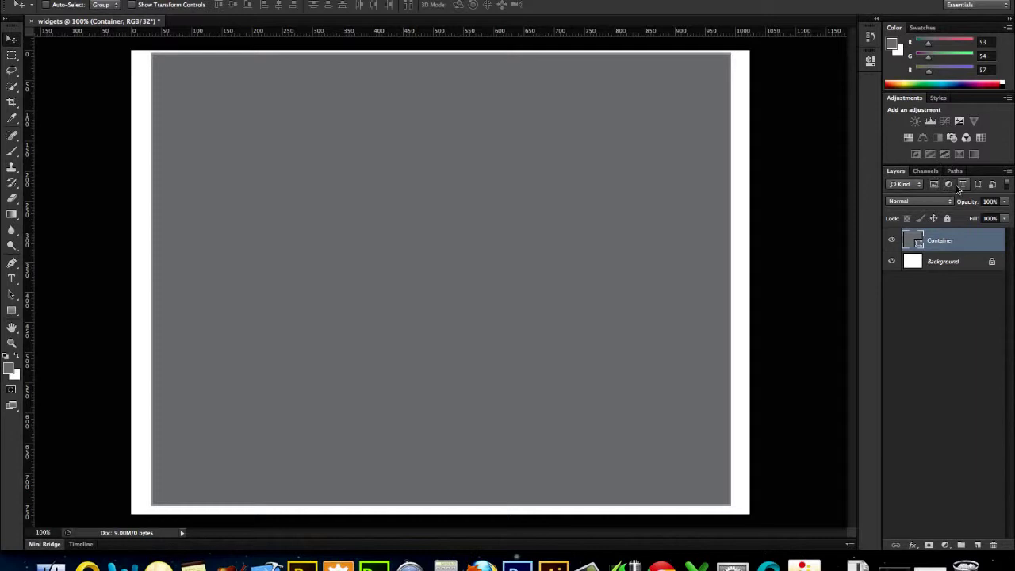
left_click(947, 219)
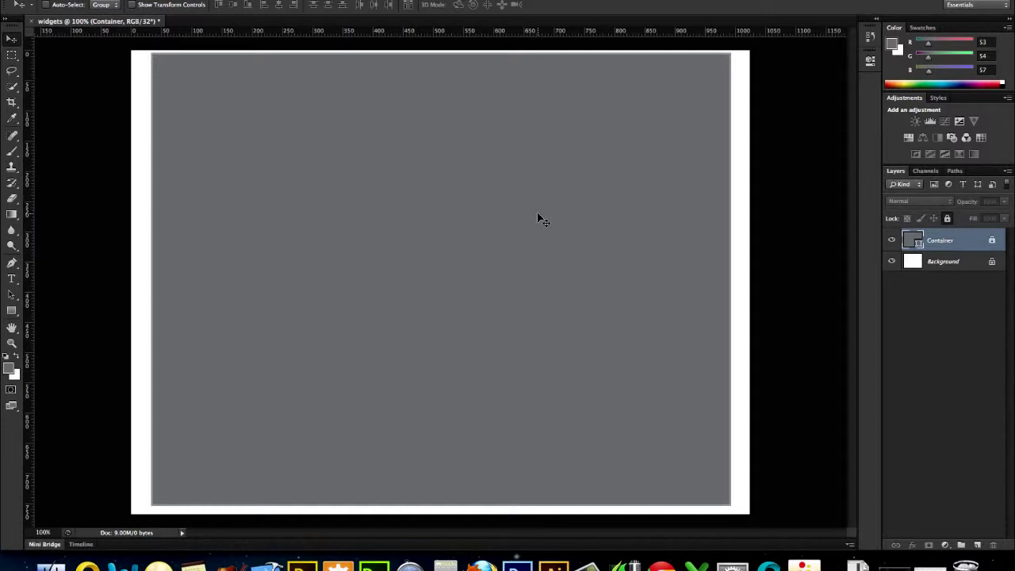
Set the foreground color to white by raising the gray's intensity to +3.00 stops
left_click(8, 368)
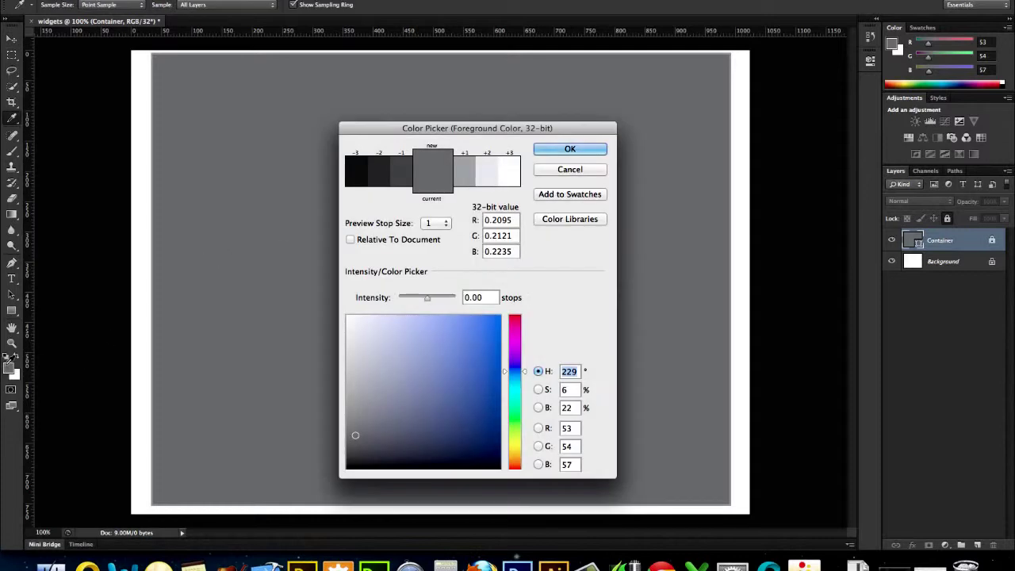
left_click(494, 171)
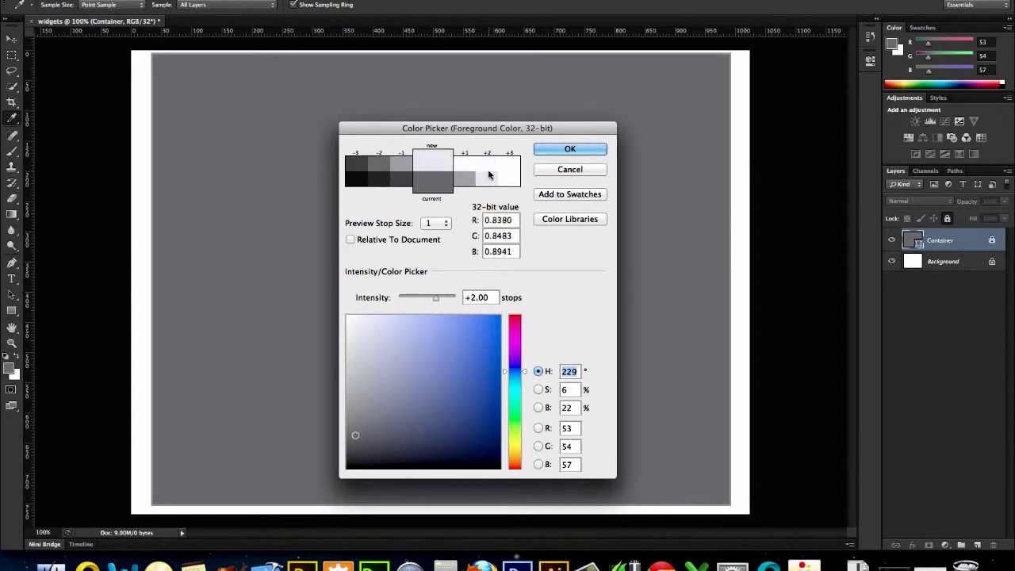
left_click(489, 167)
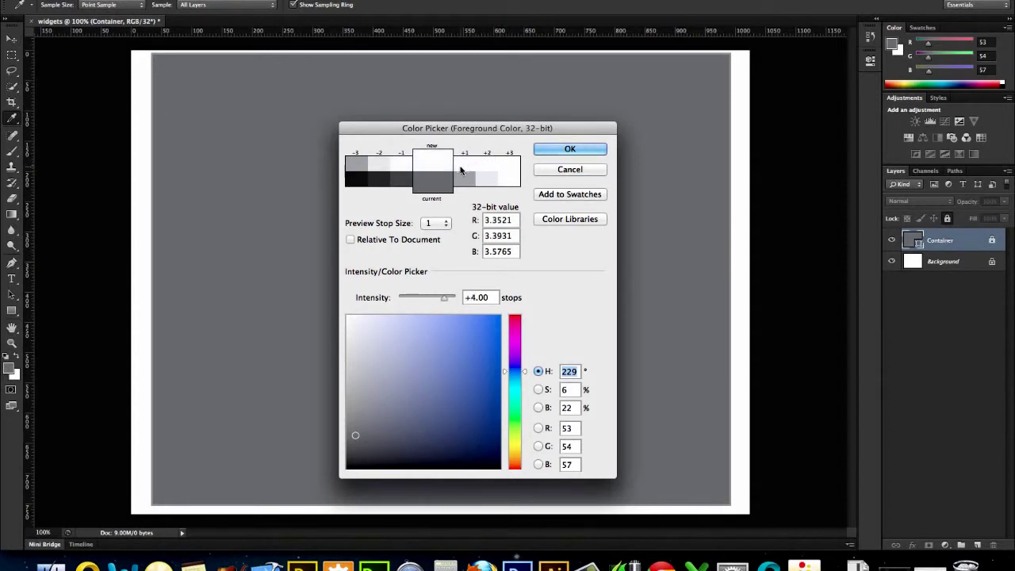
left_click(377, 168)
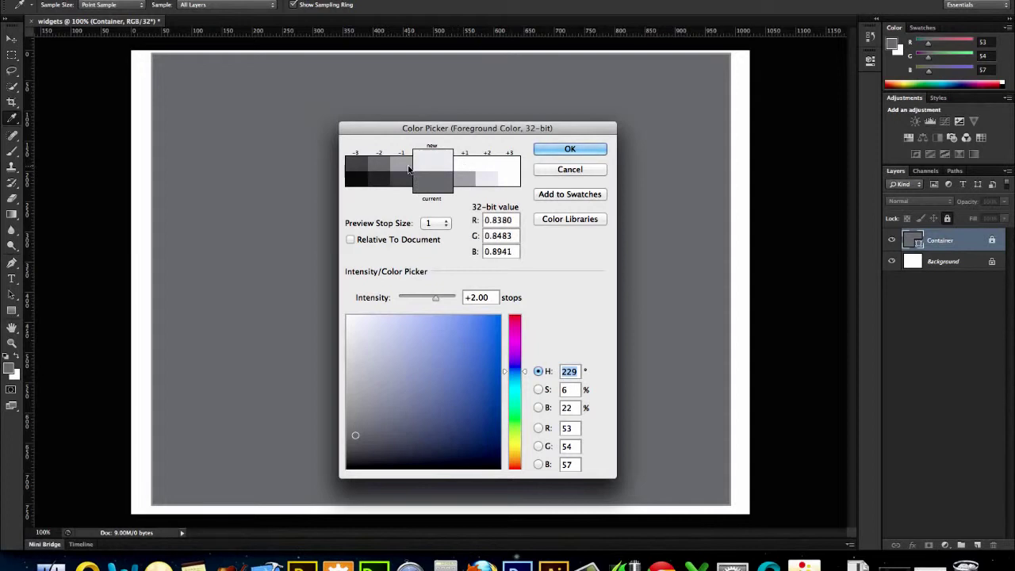
left_click(465, 169)
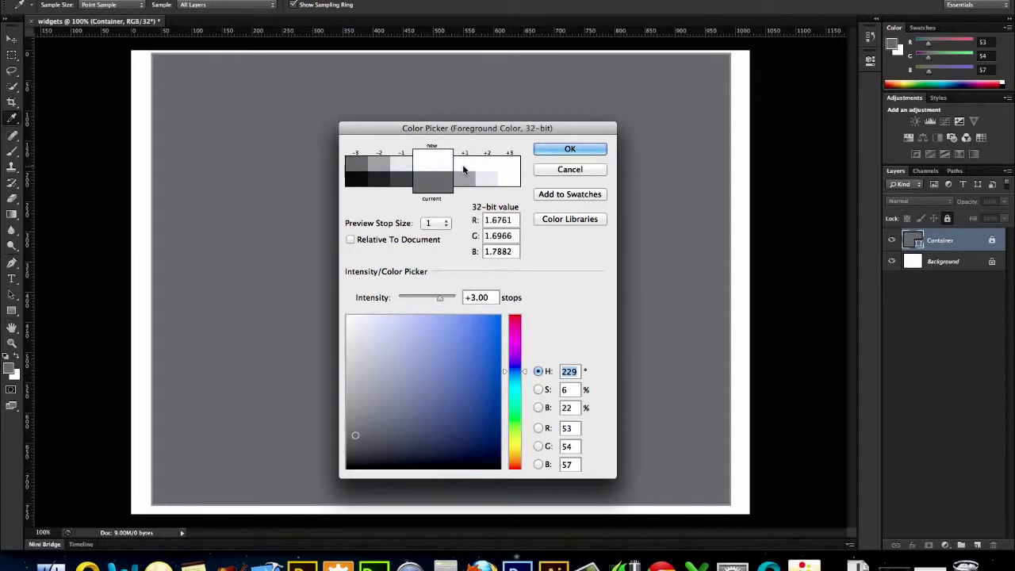
left_click(556, 152)
key("v")
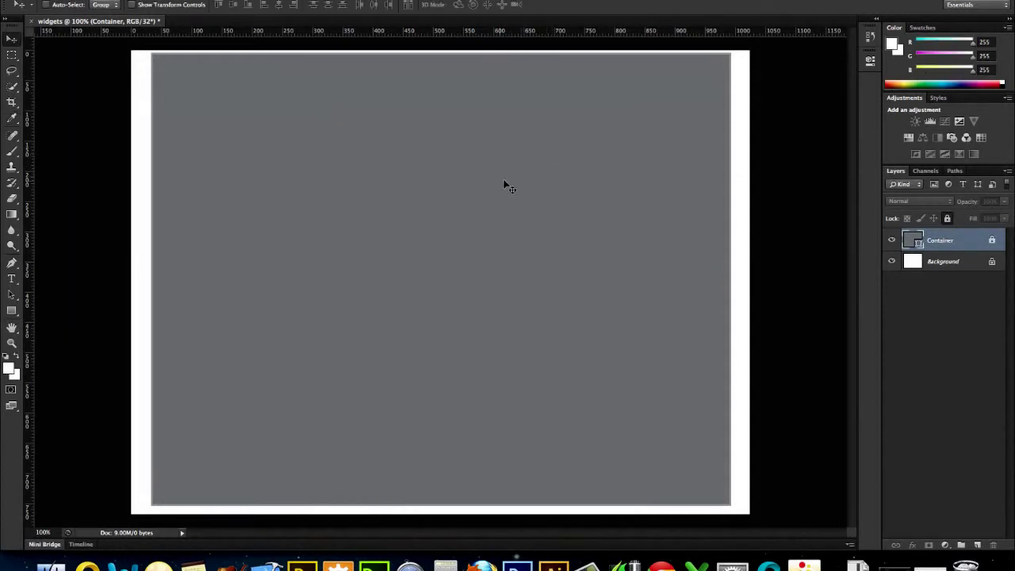
Create a 950 x 120 px rectangle over the container with the Rectangle tool
left_click(12, 310)
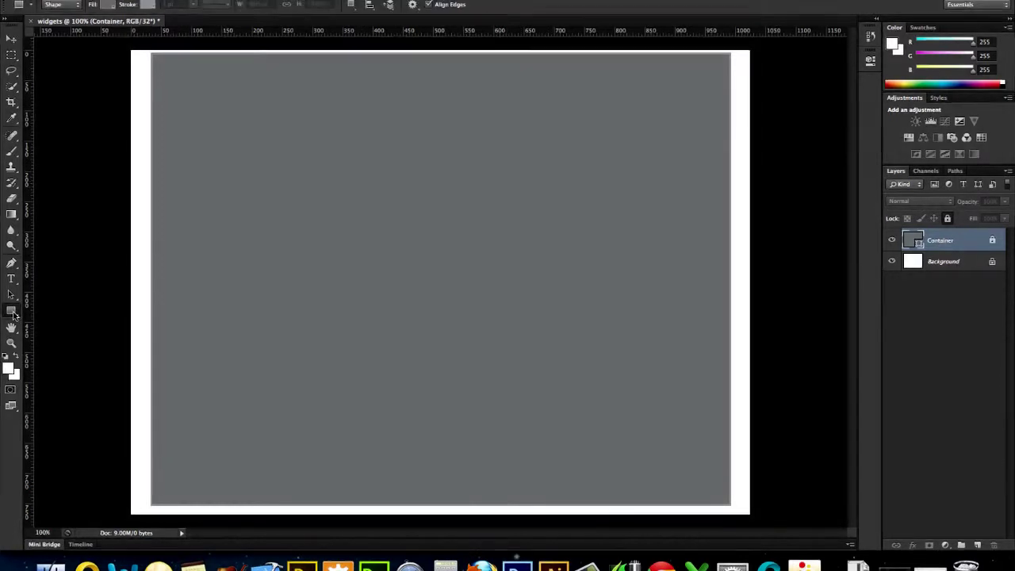
left_click(289, 157)
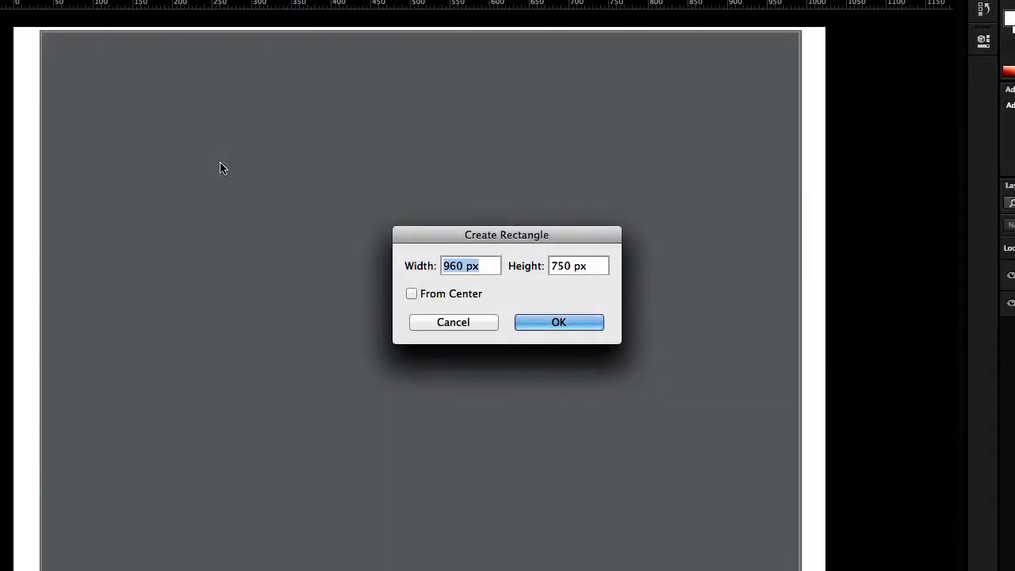
type("950")
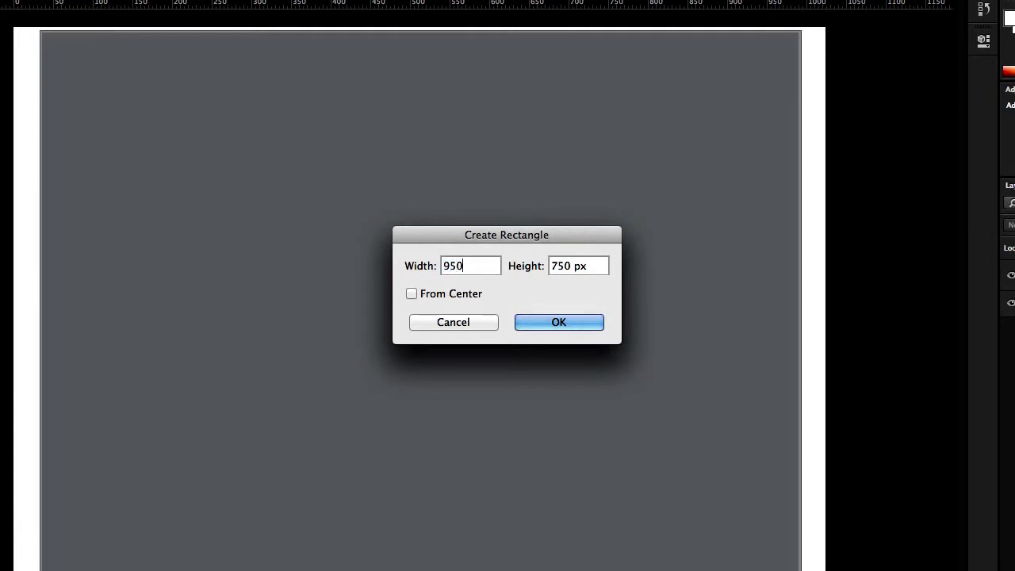
key("Tab")
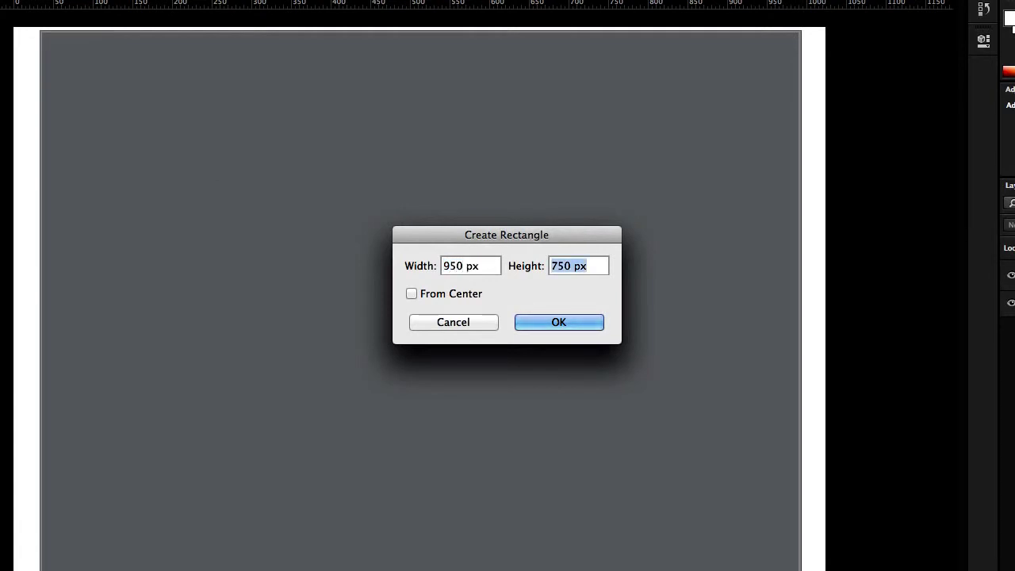
type("120")
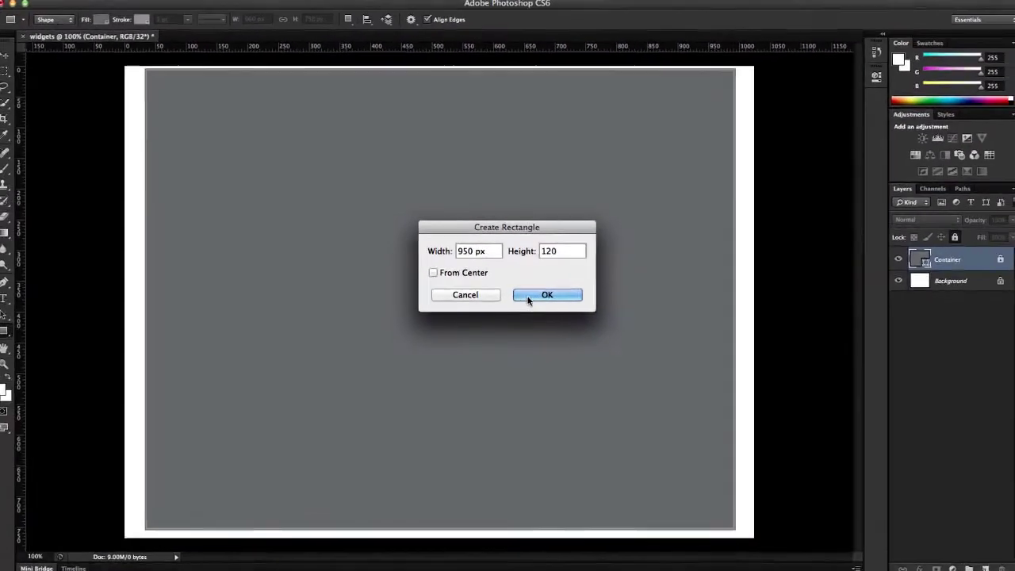
left_click(540, 316)
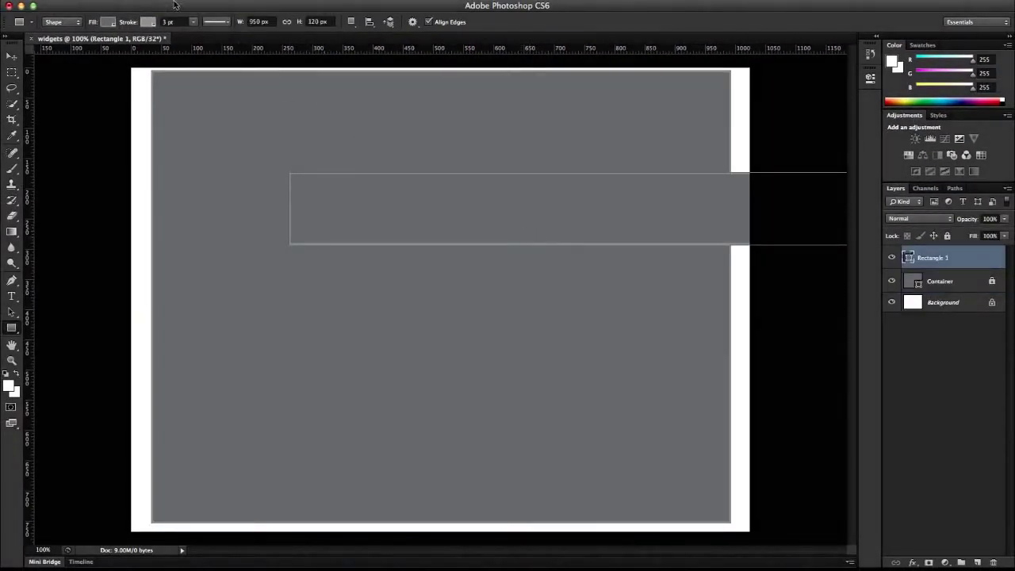
Fill the new rectangle with light gray and move it just inside the container's upper edge, centered horizontally
left_click(110, 21)
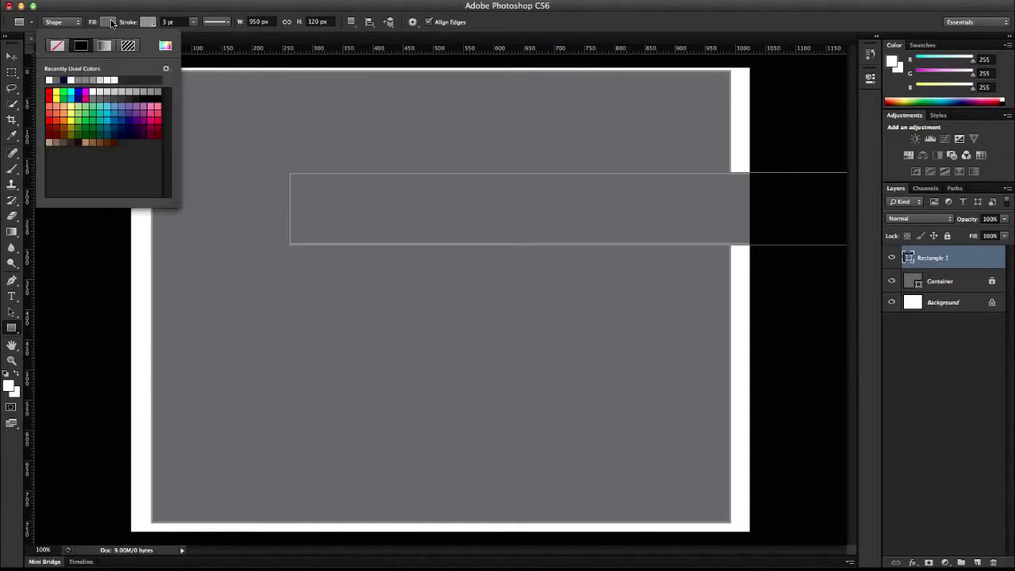
left_click(109, 90)
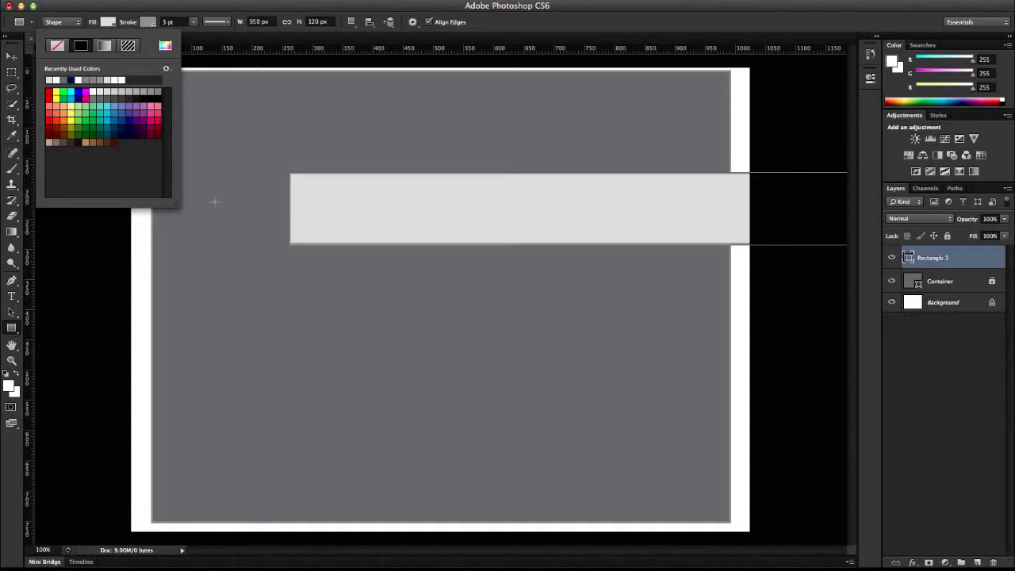
left_click(11, 57)
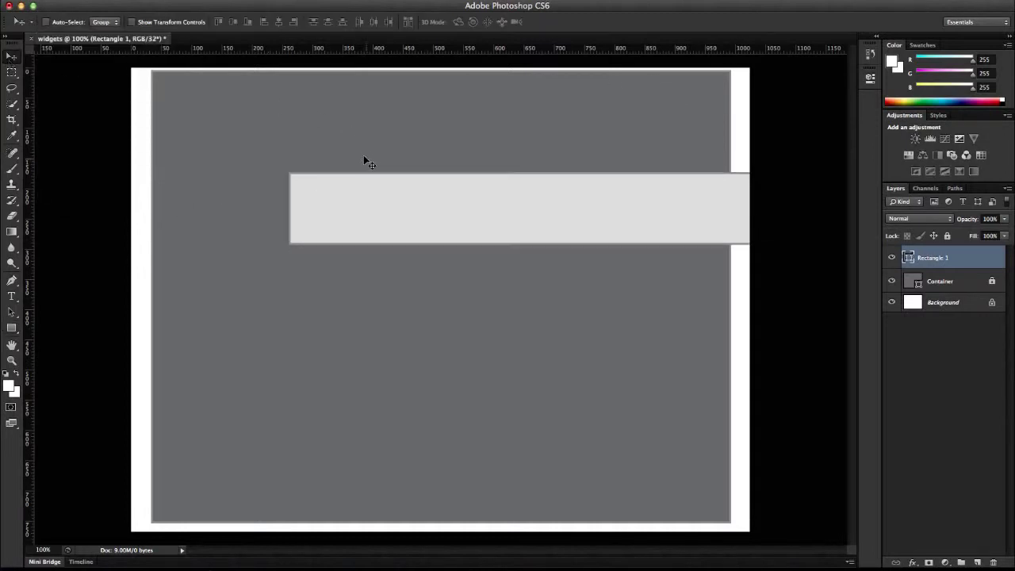
left_click_drag(372, 192, 237, 96)
key("Right")
key("Right")
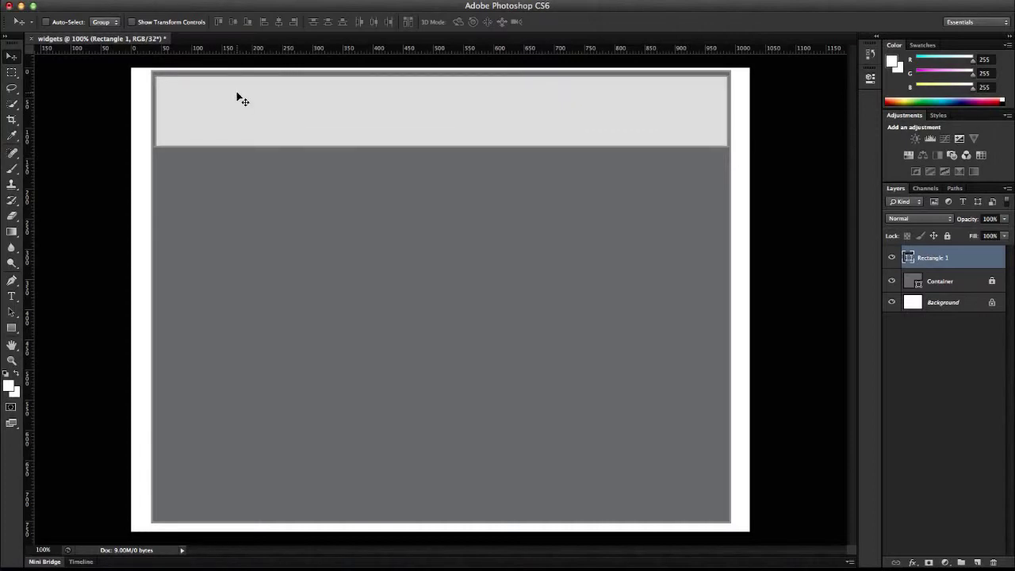
key("Left")
key("Left")
Rename the light gray bar's layer to Header and lock all of its properties
double_click(939, 258)
type("H")
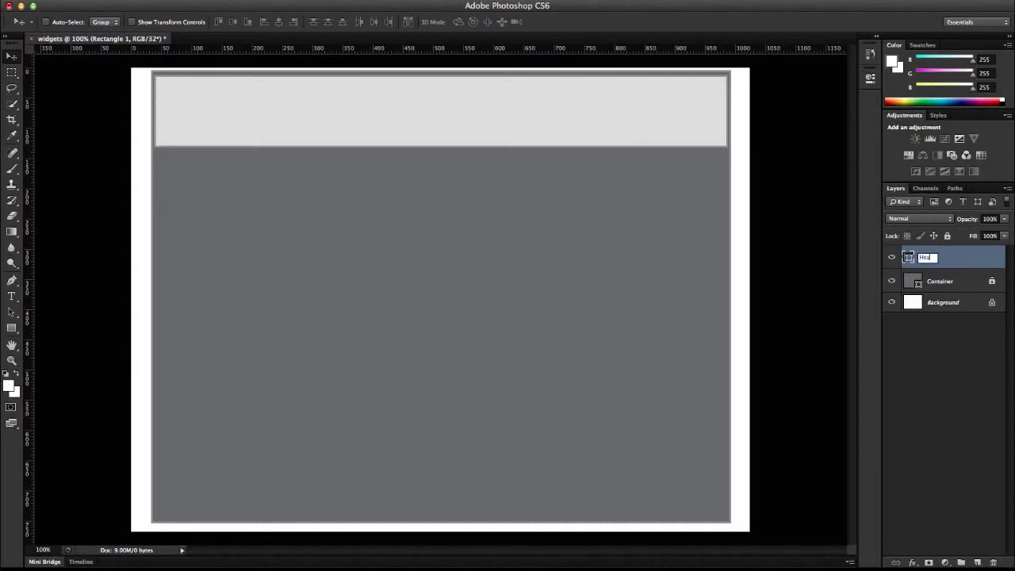
type("eader")
key("Return")
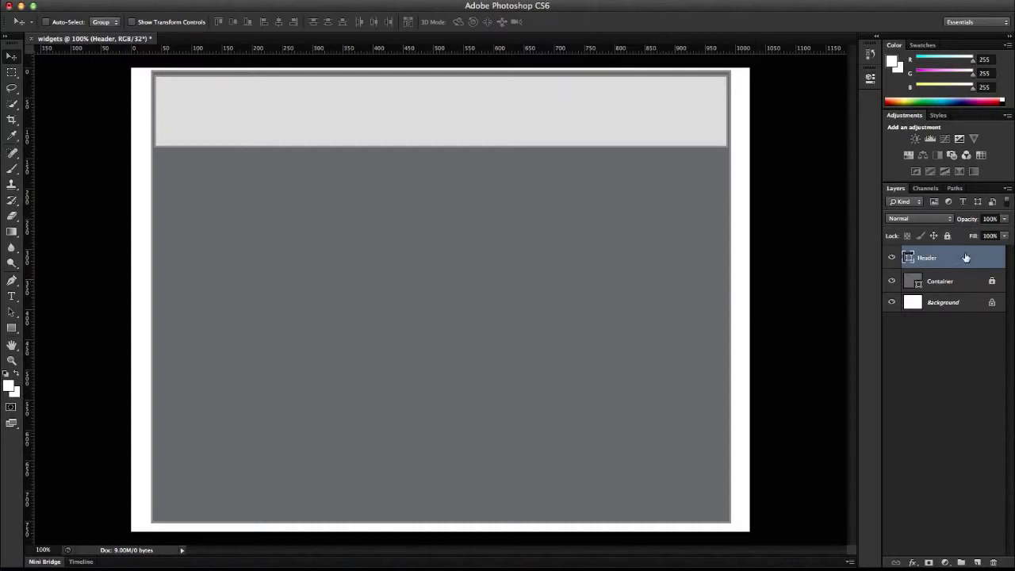
left_click(948, 237)
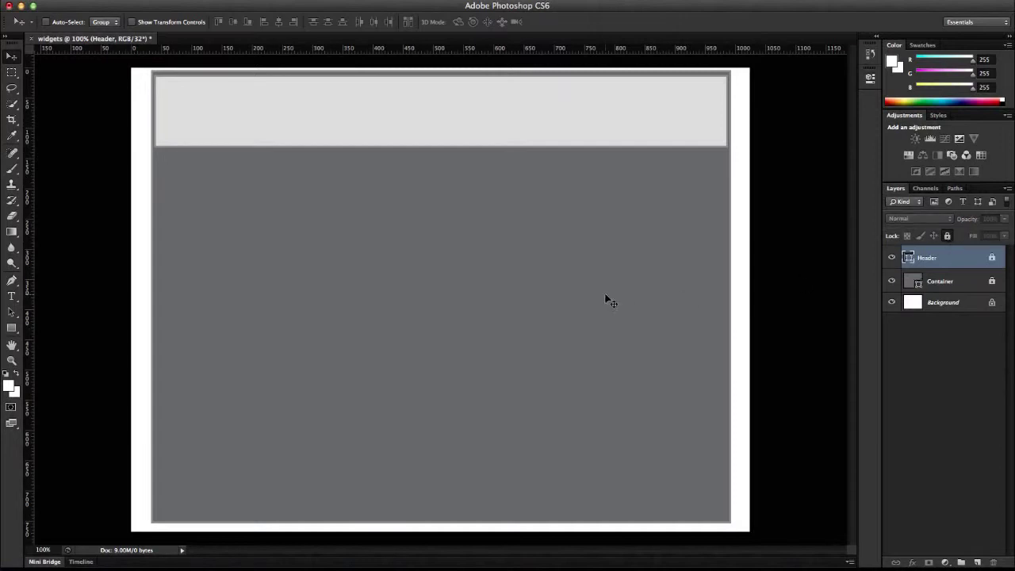
Create a 950 x 90 px rectangle in the lower part of the container with the Rectangle tool
left_click(11, 328)
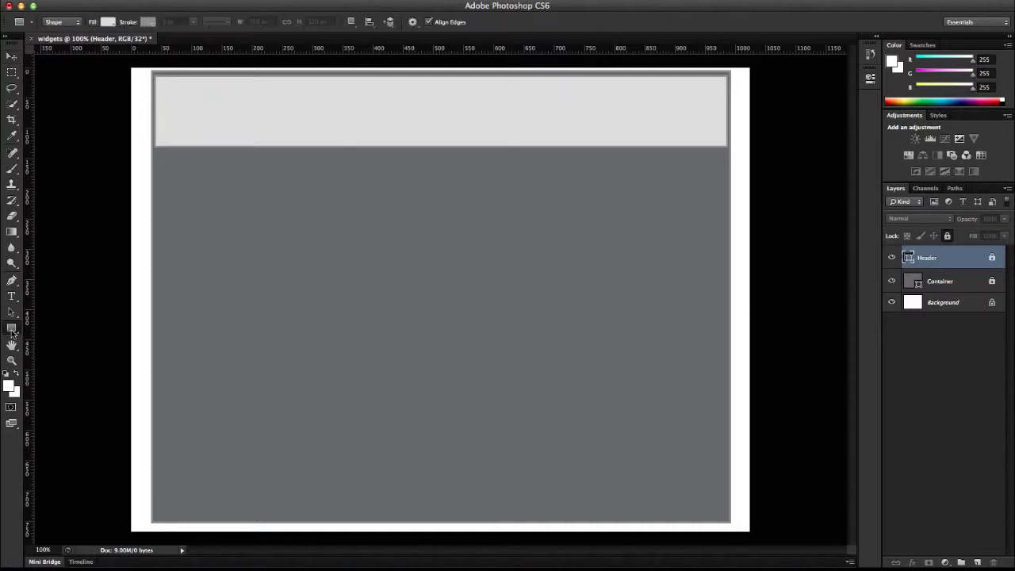
left_click(268, 370)
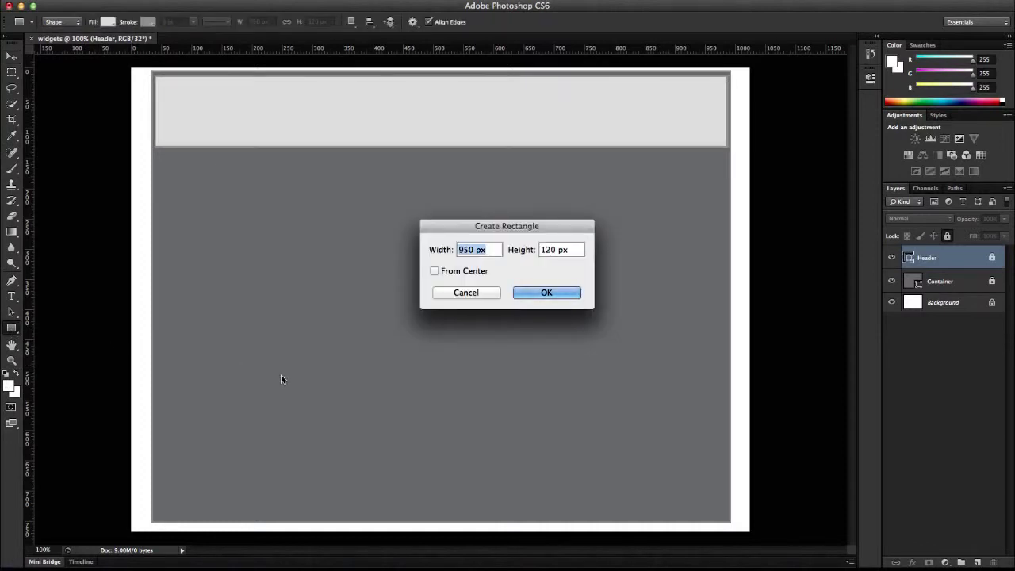
key("Tab")
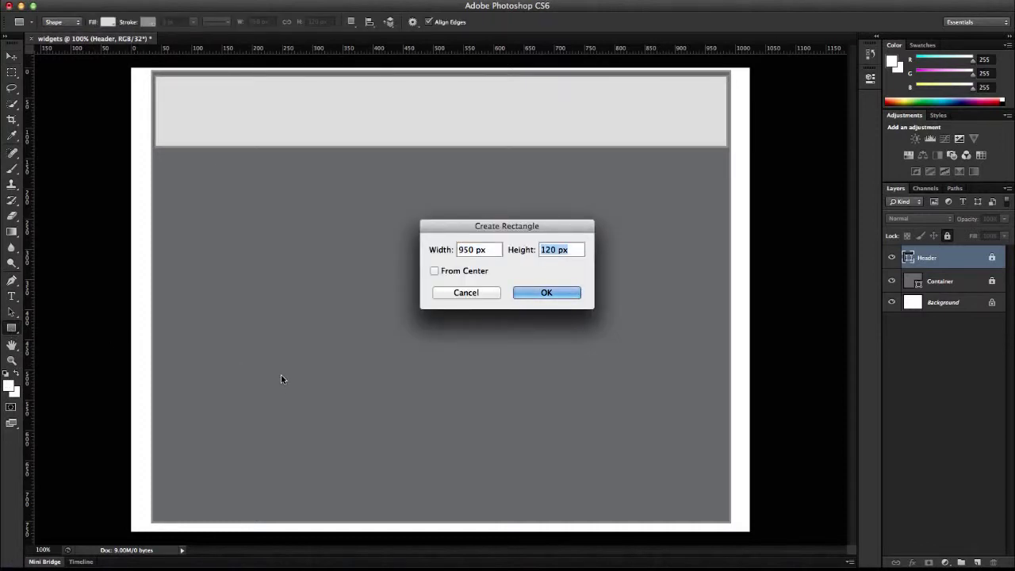
type("90")
left_click(520, 296)
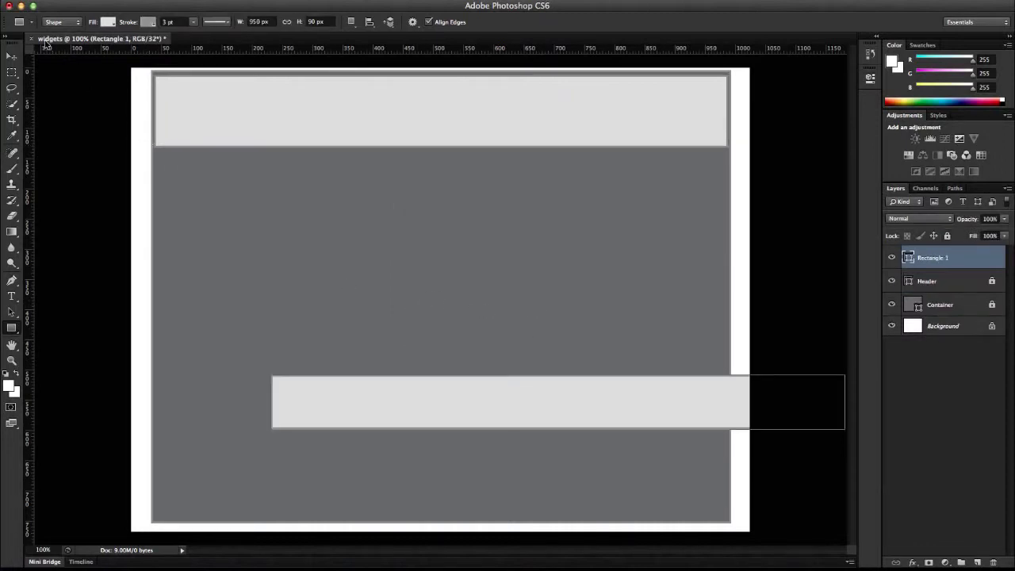
Move the 90 px high bar to just inside the container's lower edge, aligned horizontally with the header
left_click(12, 57)
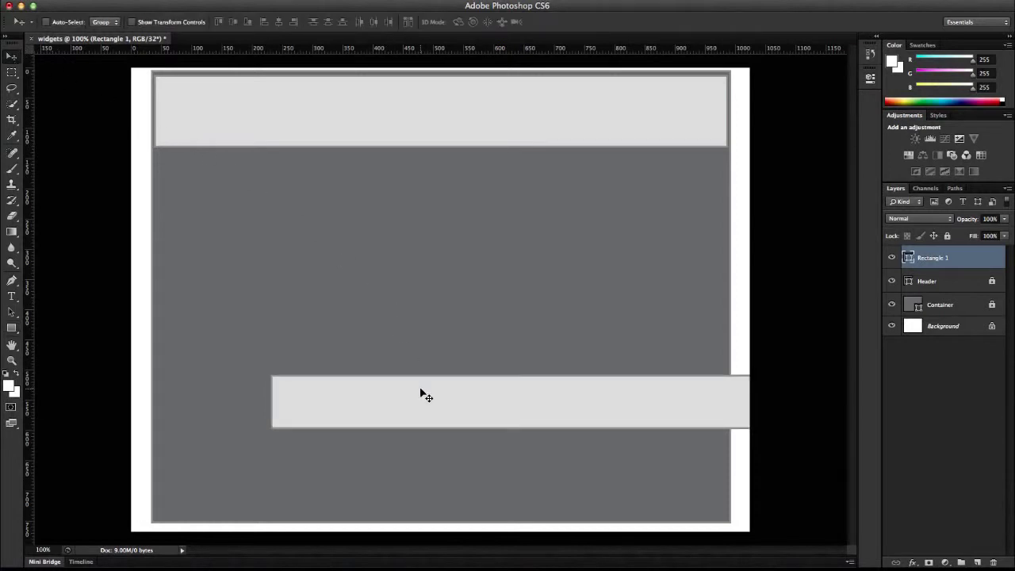
left_click_drag(422, 390, 312, 468)
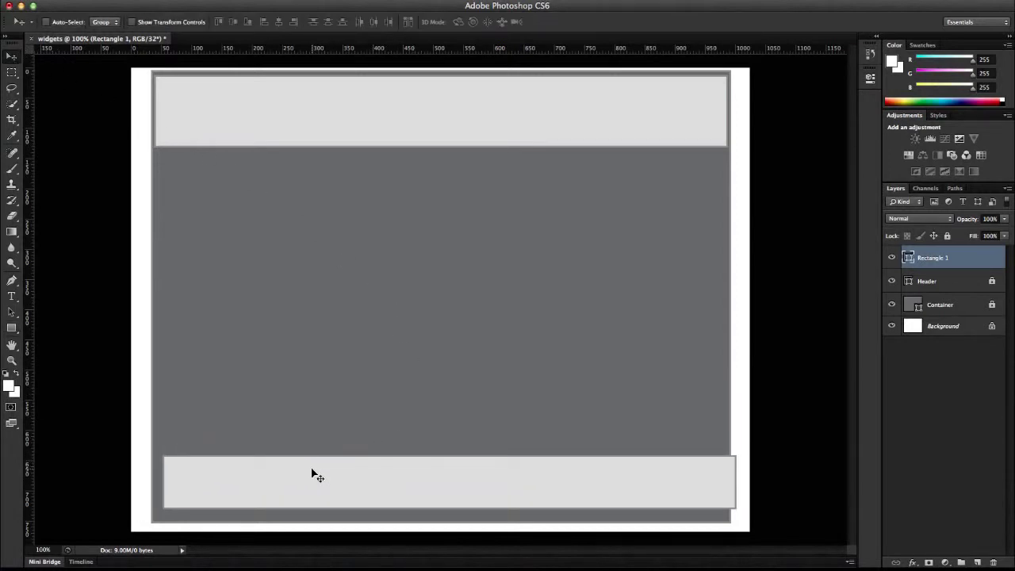
key("Left")
key("Left")
key("Left")
key("Left")
key("Left")
key("Left")
key("Left")
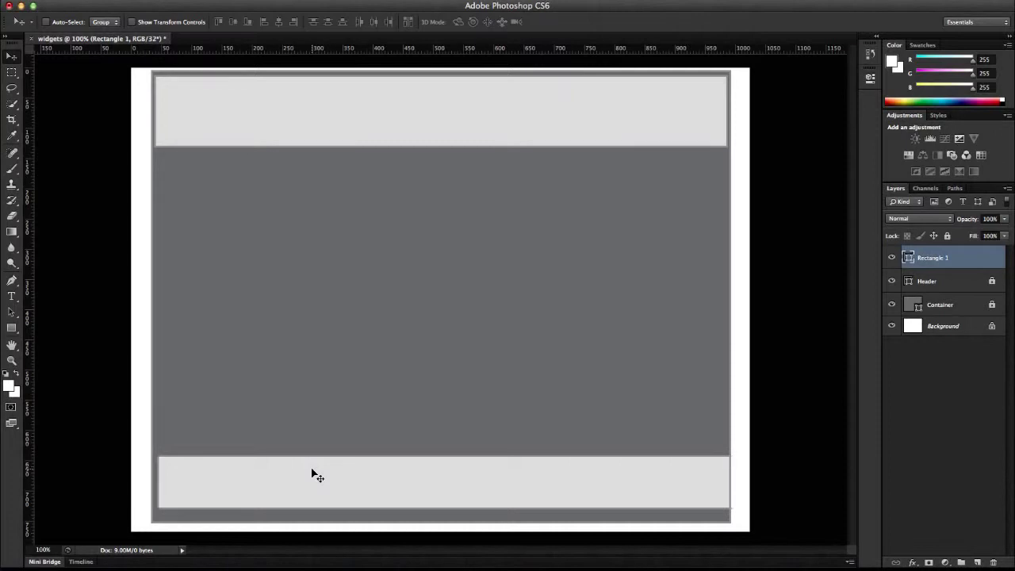
key("Left")
key("Left")
key("Left")
key("Left")
key("Down")
key("Down")
key("Down")
key("Down")
key("Down")
key("Down")
key("Down")
key("Down")
key("Down")
key("Down")
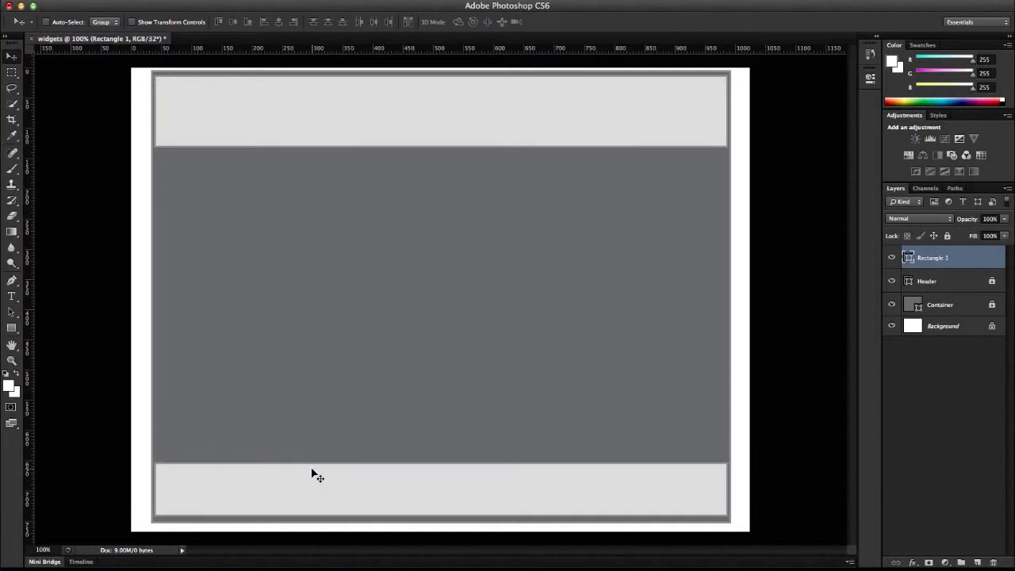
key("Down")
key("Down")
key("Down")
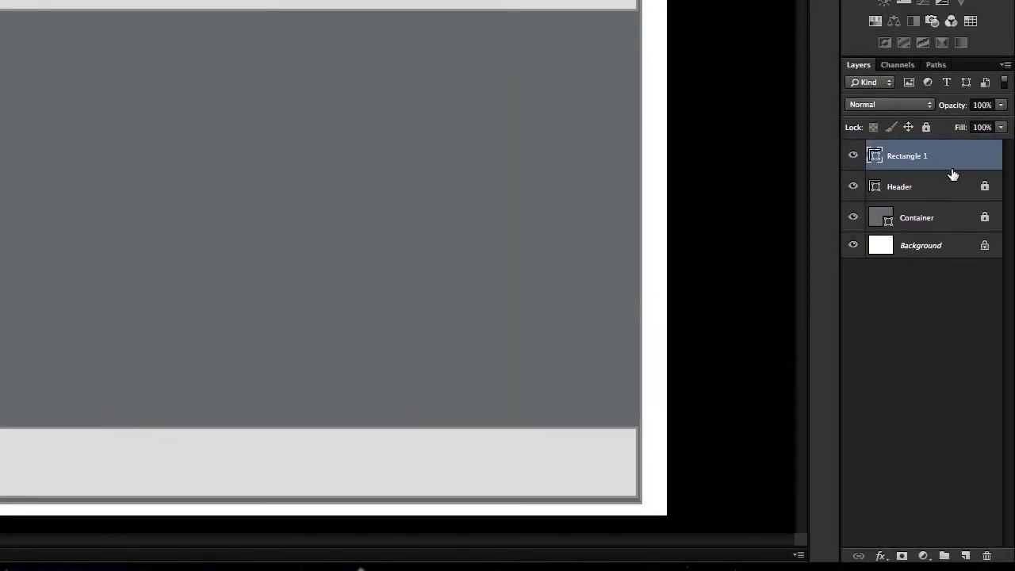
Rename the lower bar's layer to footer and nudge the bar slightly closer to the container's lower edge
double_click(918, 156)
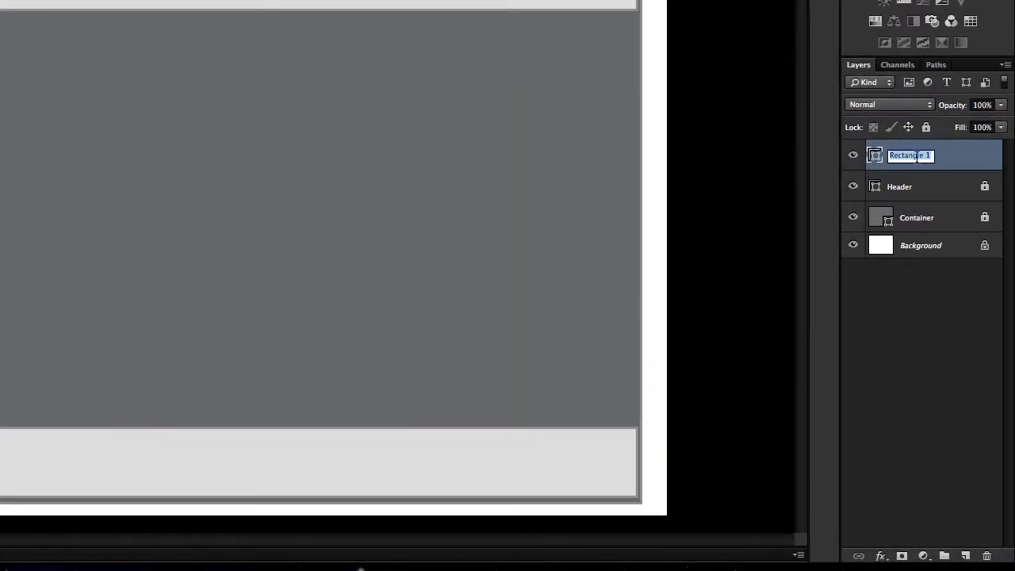
type("Footer")
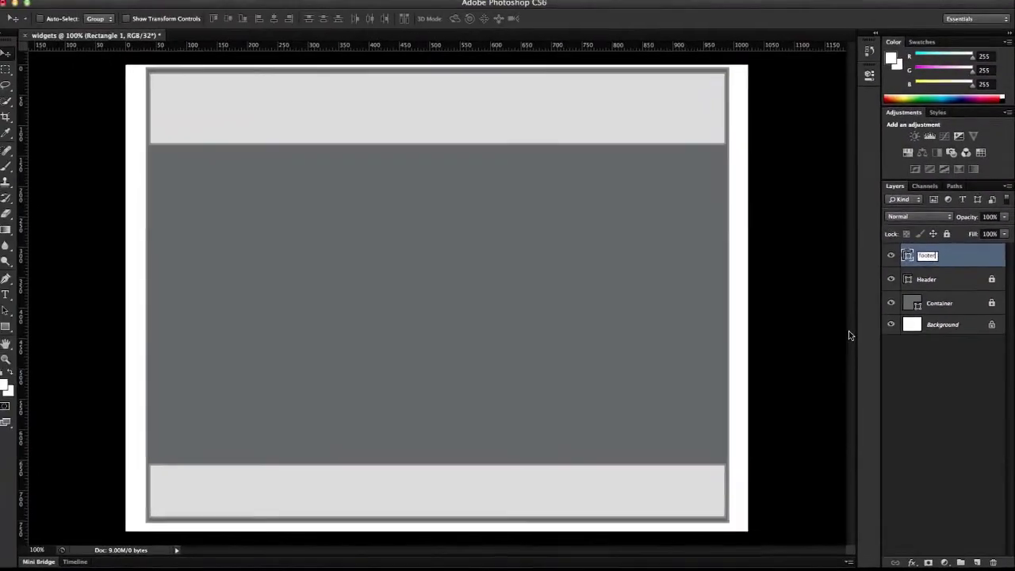
key("Return")
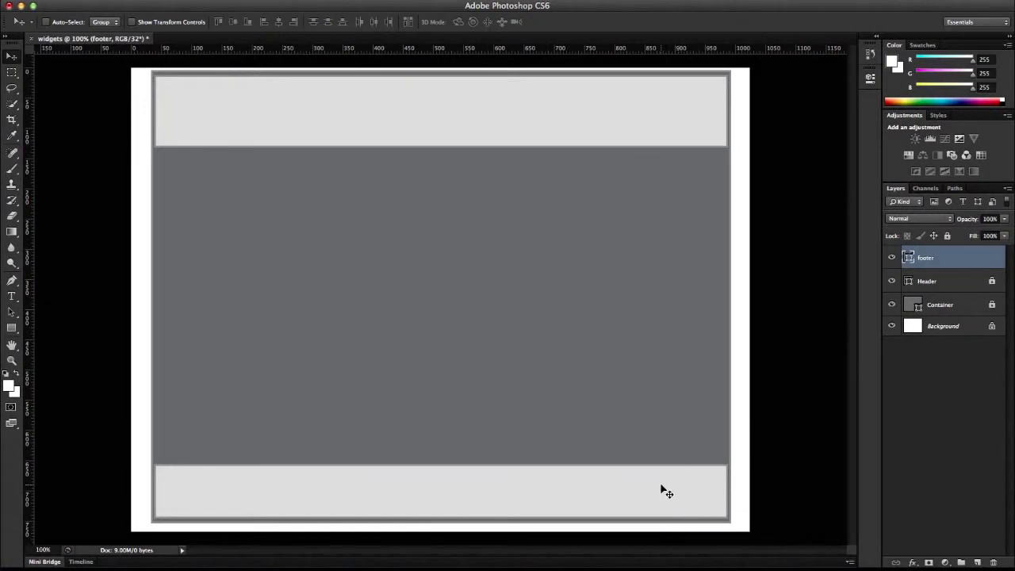
key("Down")
key("Down")
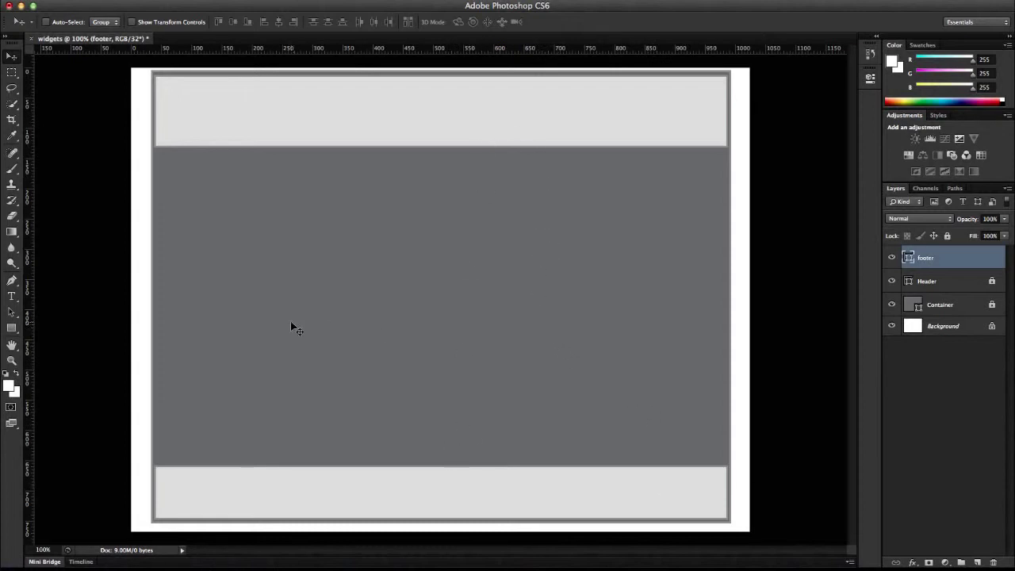
Create a 160 x 600 px rectangle and place it at the container's left edge directly below the header
left_click(12, 327)
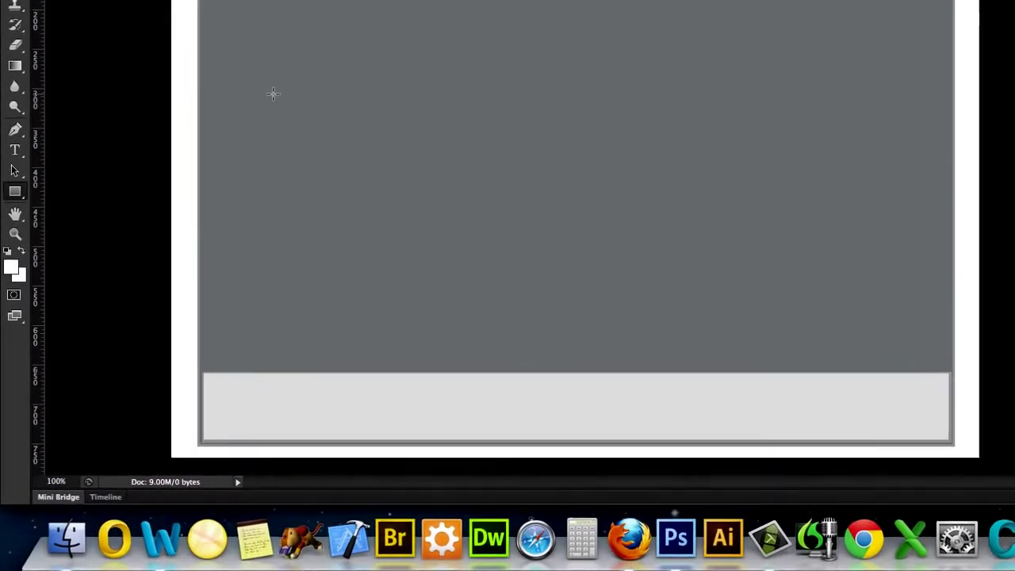
left_click(273, 94)
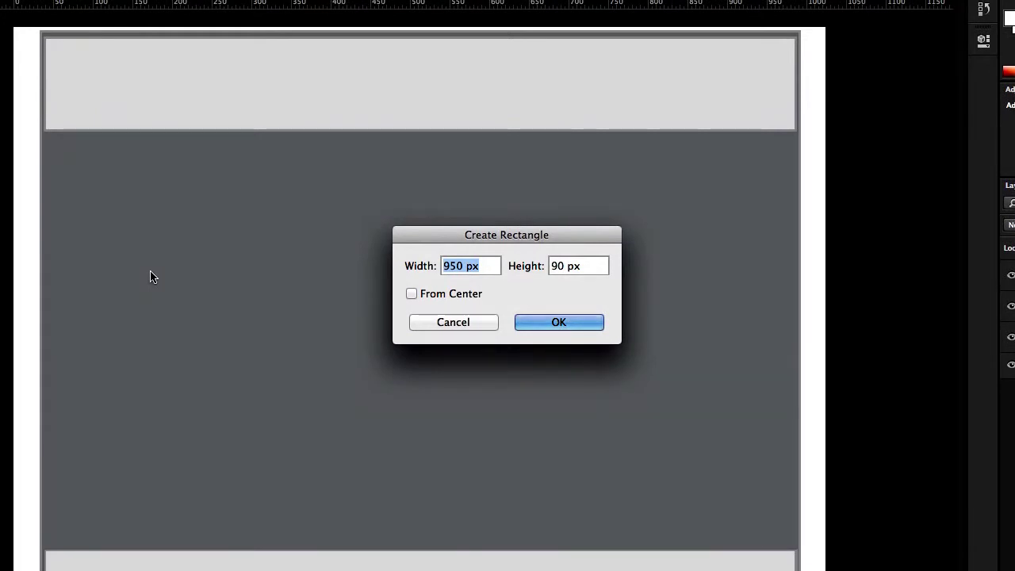
type("160")
key("Tab")
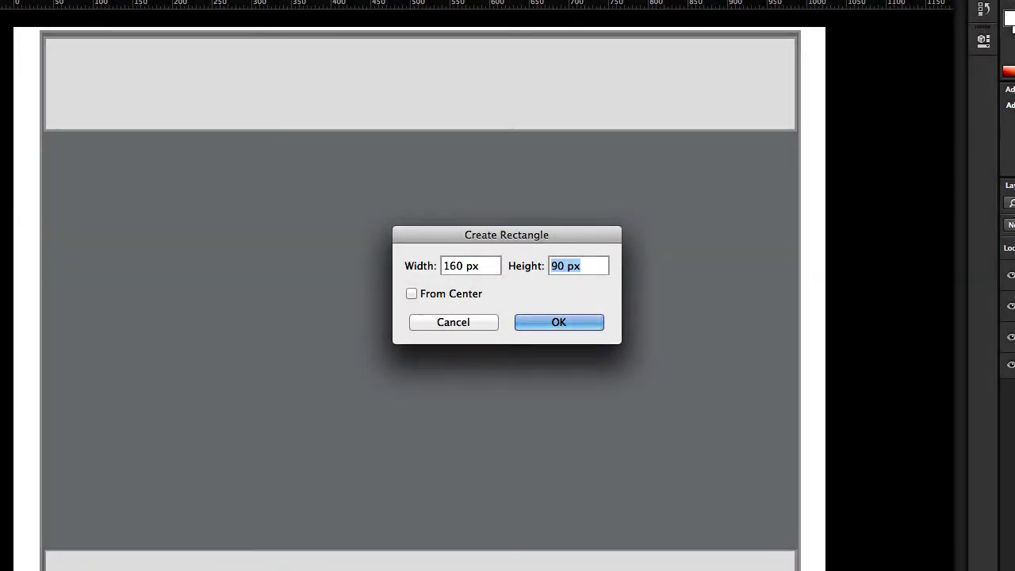
type("600")
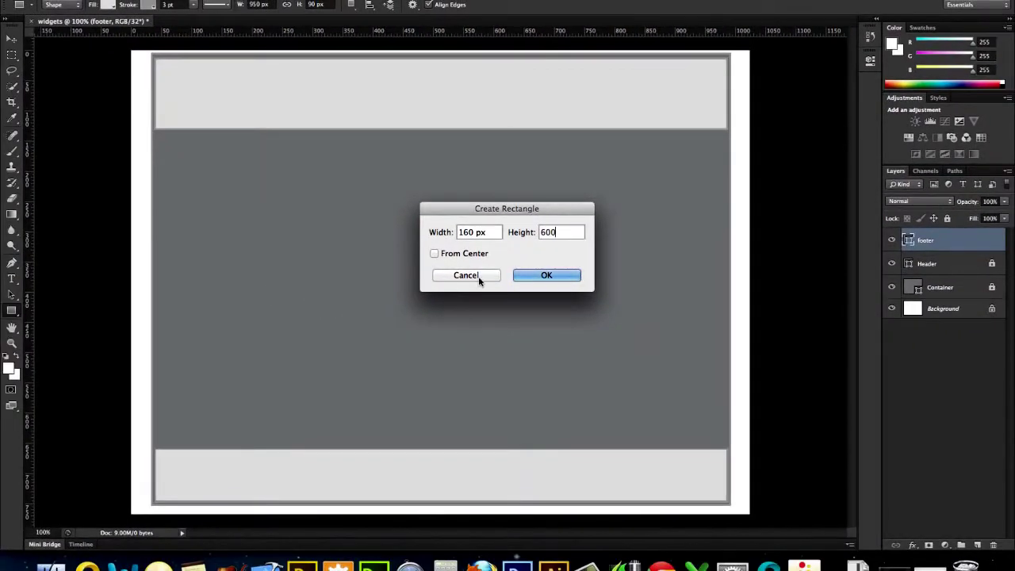
left_click(539, 276)
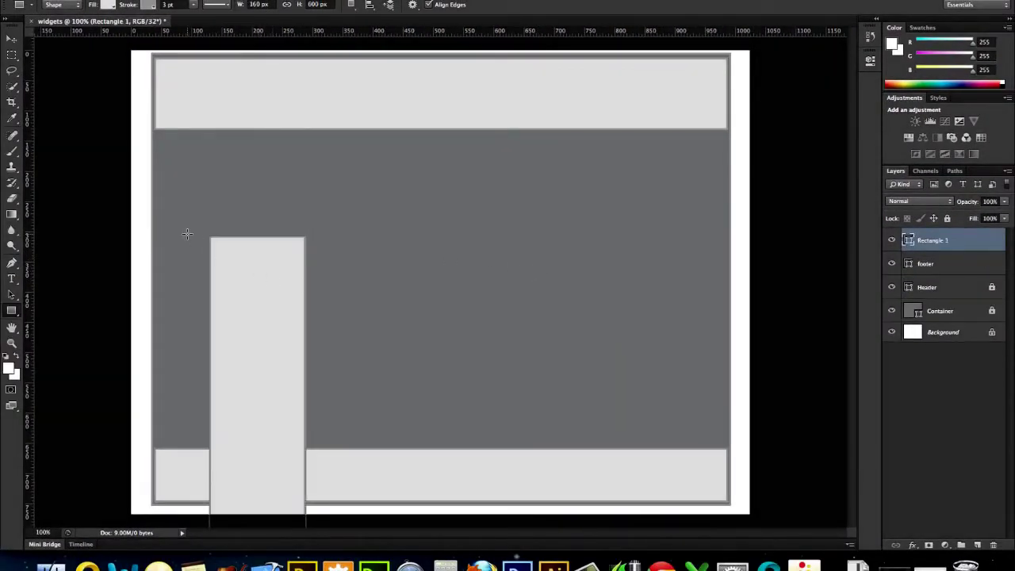
left_click(11, 39)
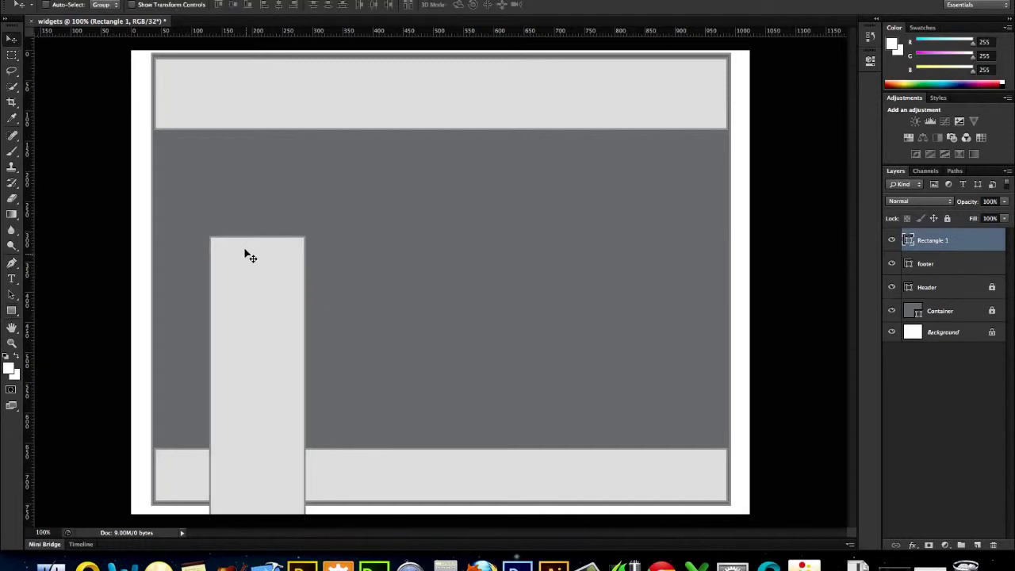
left_click_drag(245, 254, 196, 154)
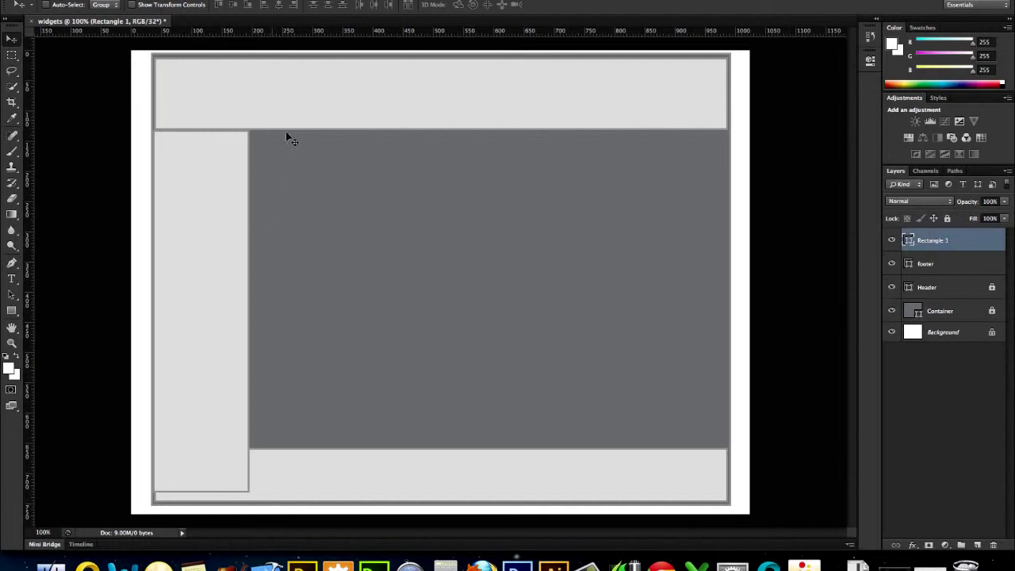
Shorten the sidebar rectangle with a free transform so its lower edge meets the footer's upper edge, and apply the transformation
left_click(184, 5)
left_click_drag(201, 491, 202, 446)
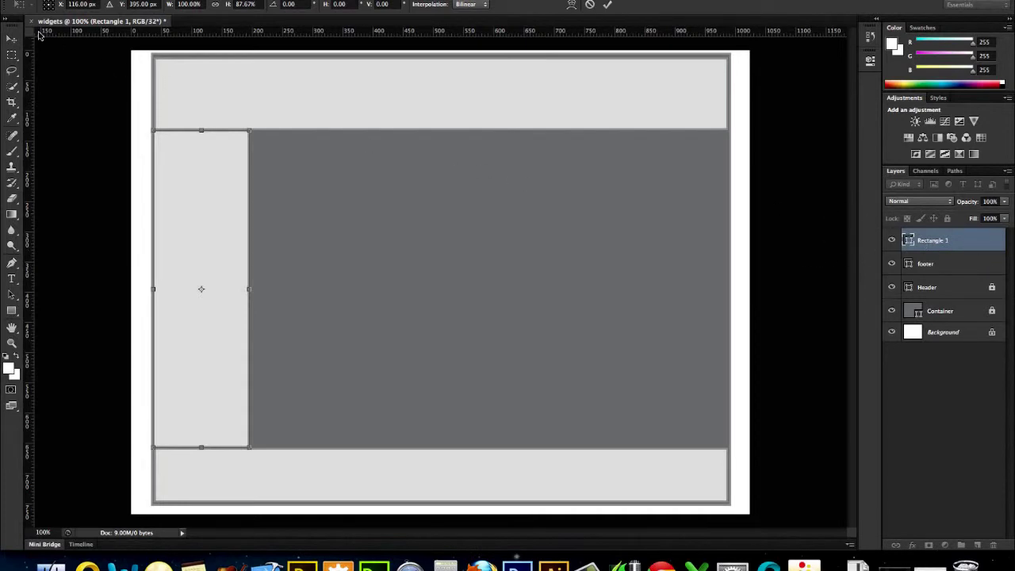
left_click(12, 38)
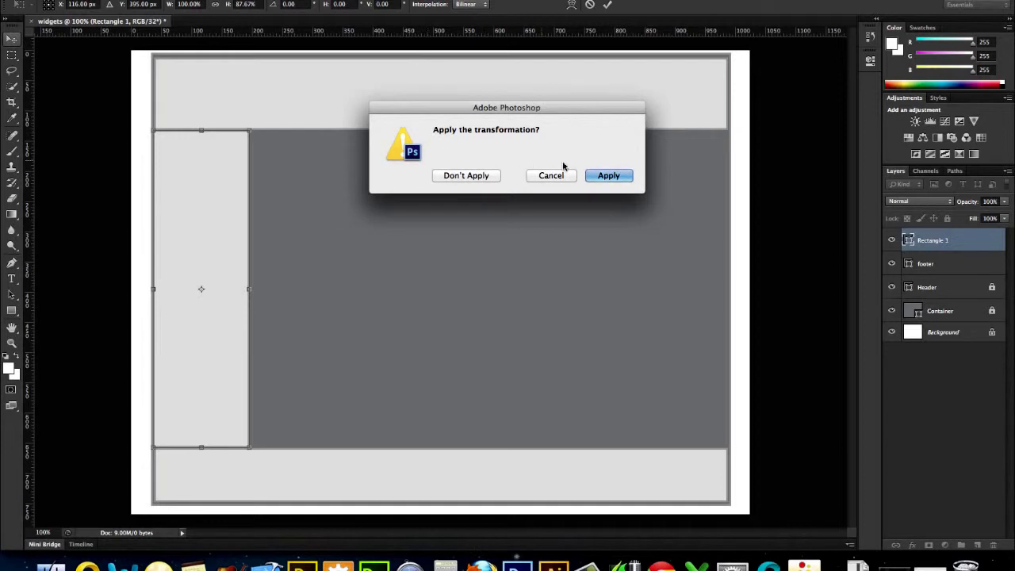
left_click(604, 179)
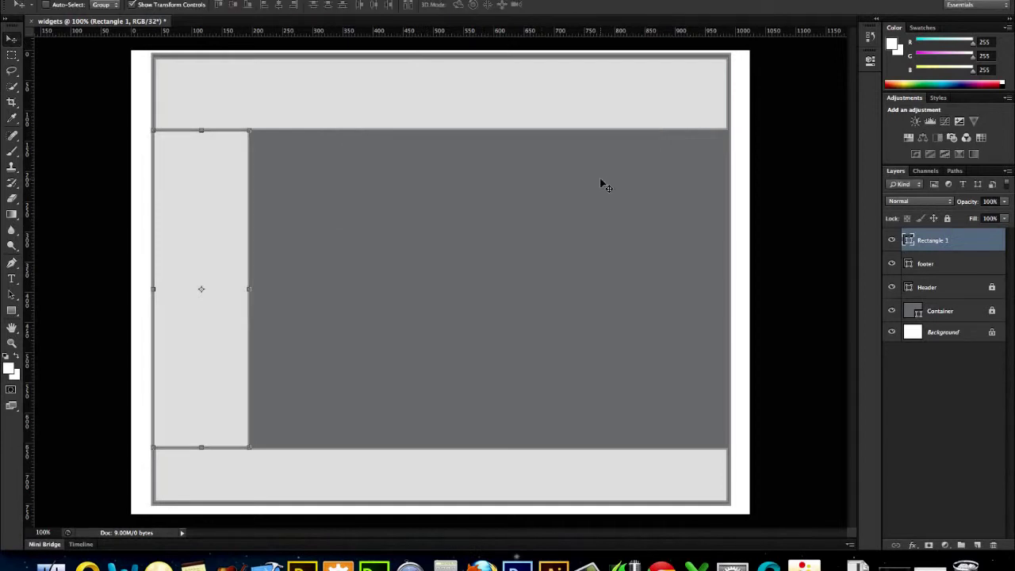
Rename the sidebar rectangle's layer to sidebar and lock both the sidebar and footer layers
double_click(944, 241)
type("sidebar")
key("Return")
left_click(948, 220)
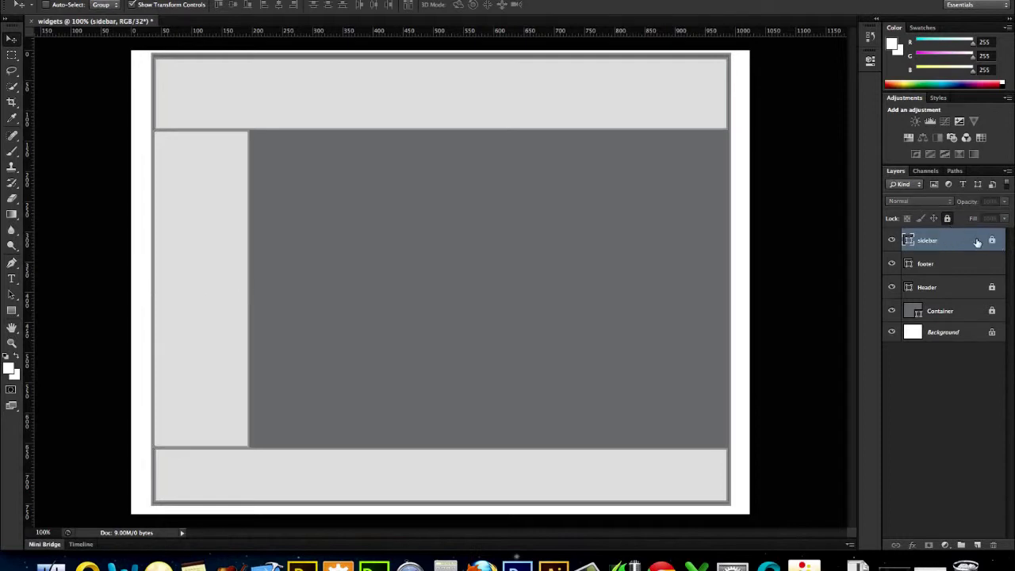
left_click(988, 265)
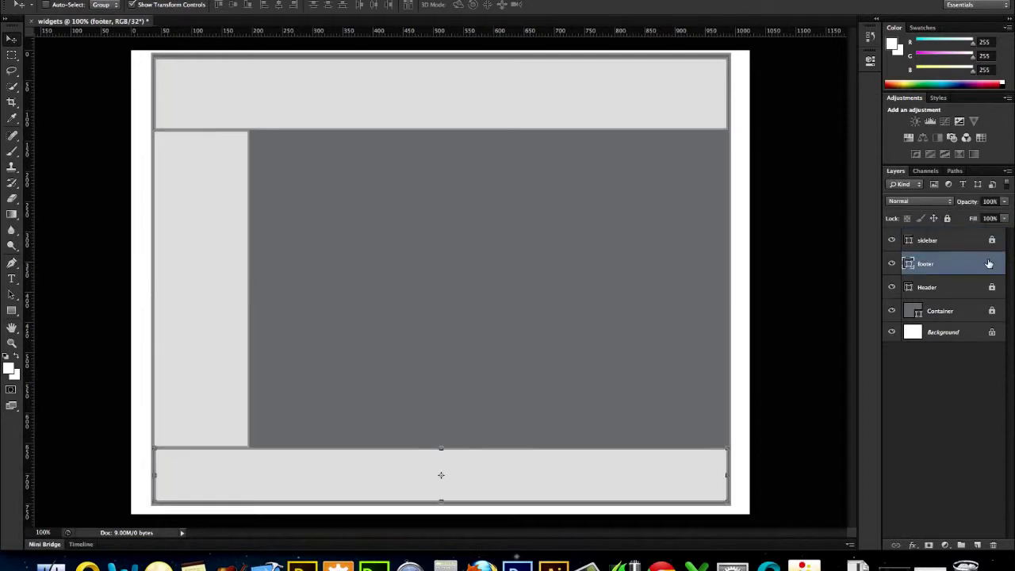
left_click(949, 219)
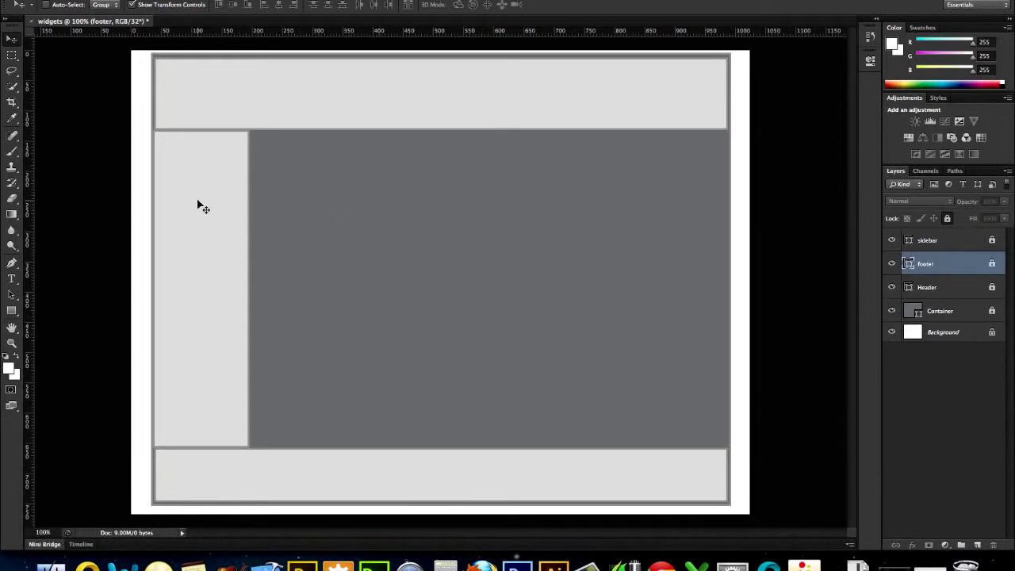
Create an 820 x 570 px rectangle in the empty content area with the Rectangle tool
left_click(12, 309)
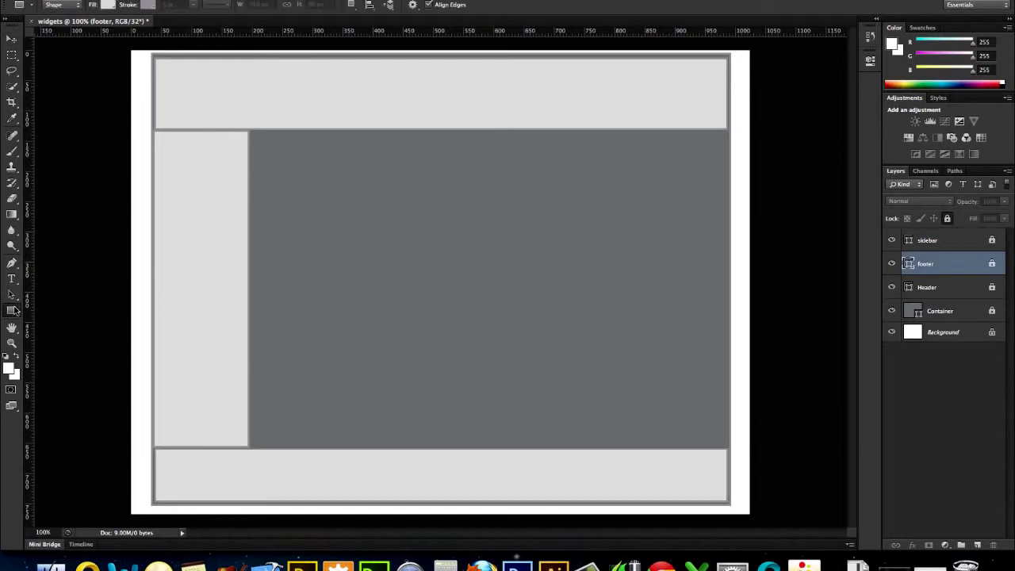
left_click(300, 235)
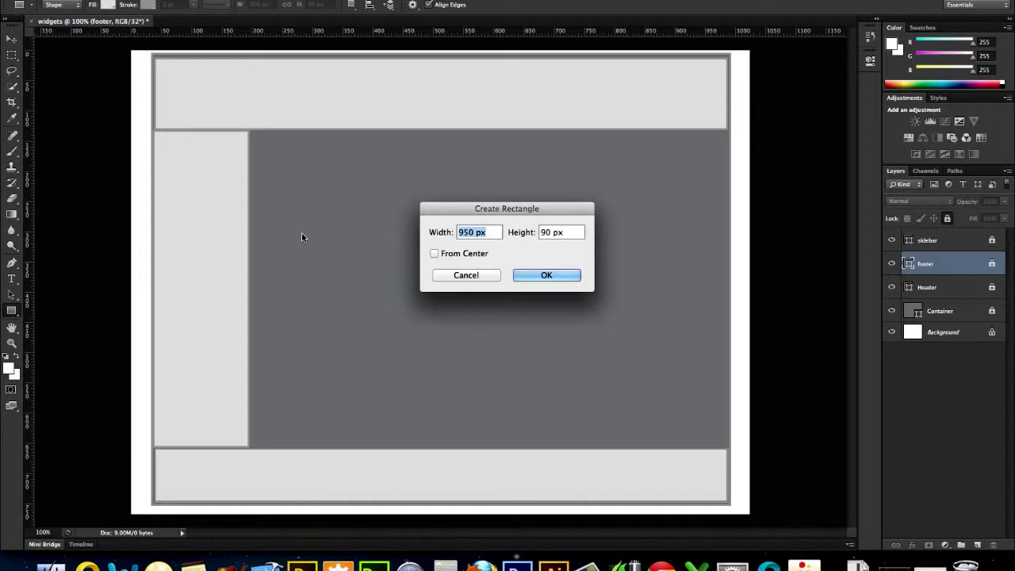
type("820")
key("Tab")
type("570")
left_click(535, 275)
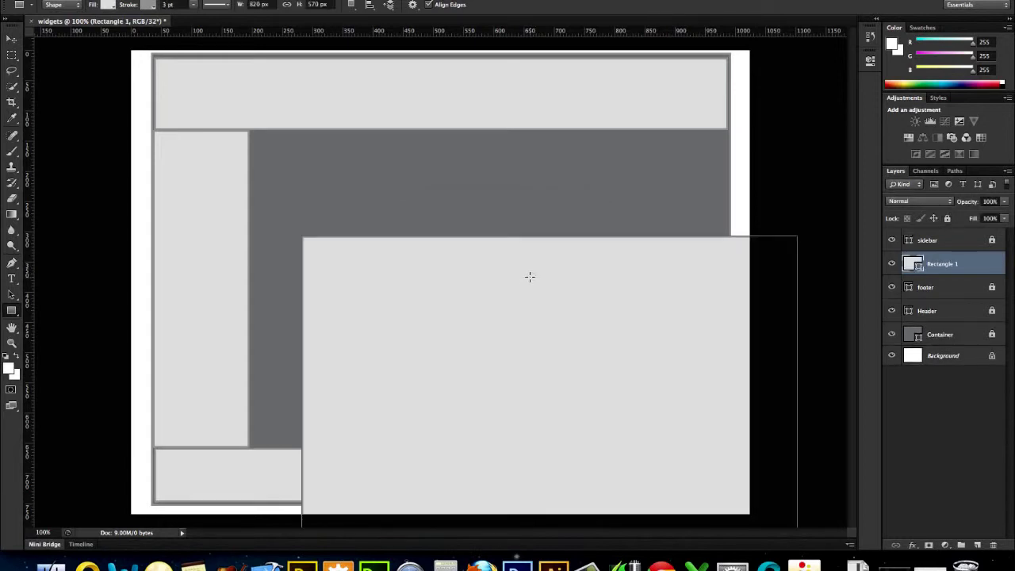
Move the new rectangle directly below the header beside the sidebar and shrink it to end at the footer and the container's right edge
left_click(12, 38)
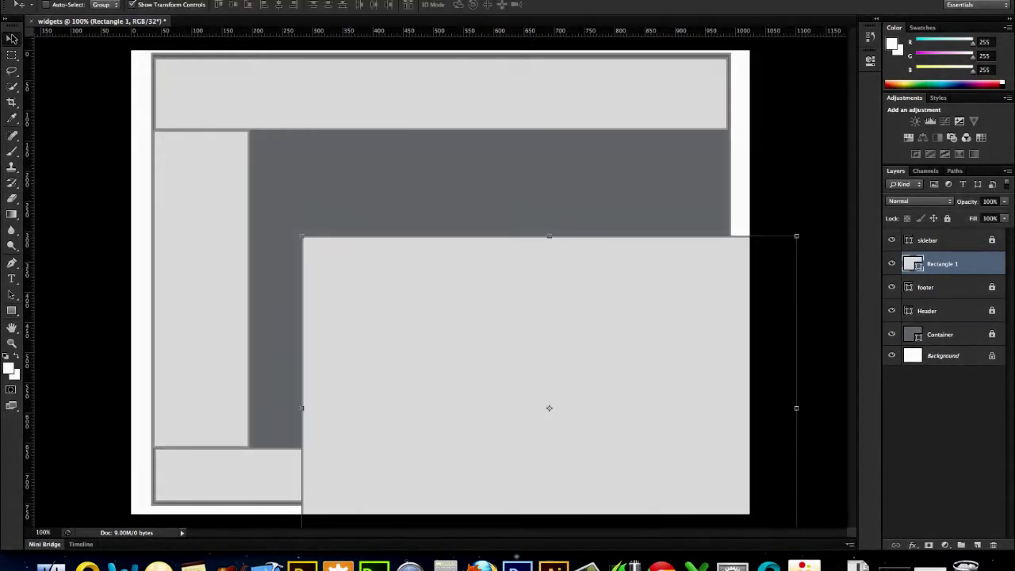
left_click_drag(328, 261, 275, 148)
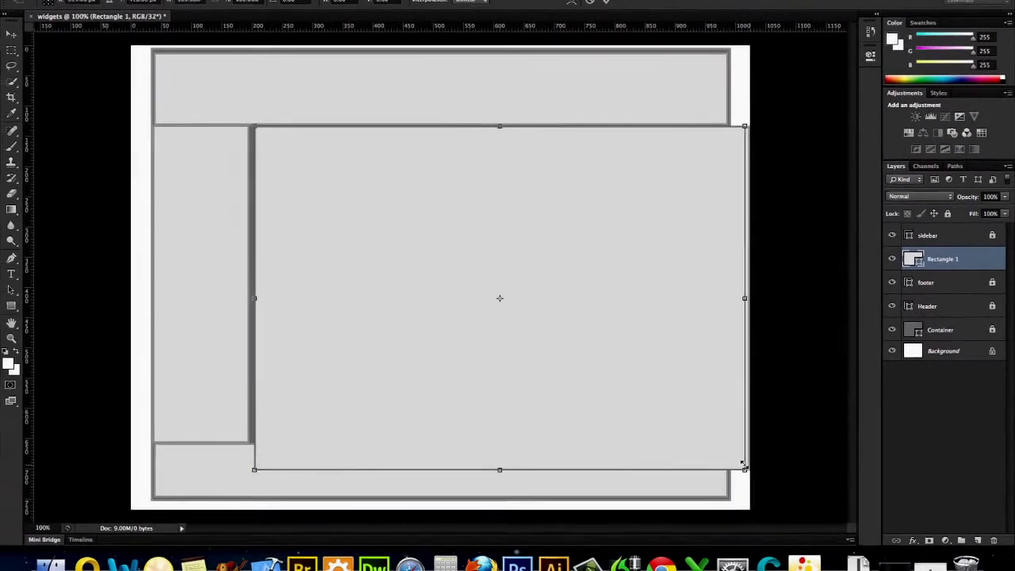
left_click_drag(702, 461, 725, 438)
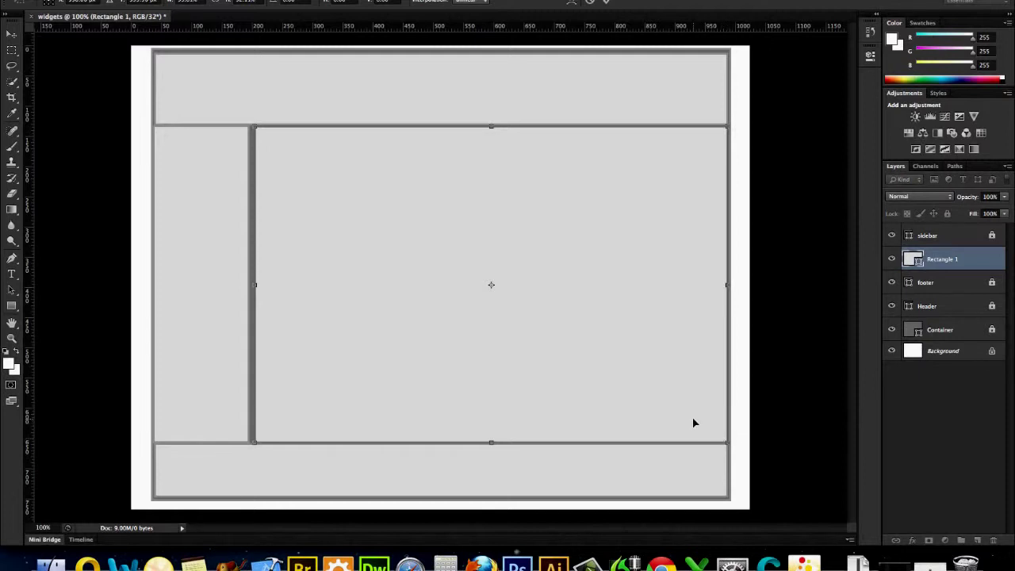
Nudge the content rectangle left against the sidebar, stretch its right side to the container's edge, and apply the transformation
key("Left")
key("Left")
key("Left")
key("Left")
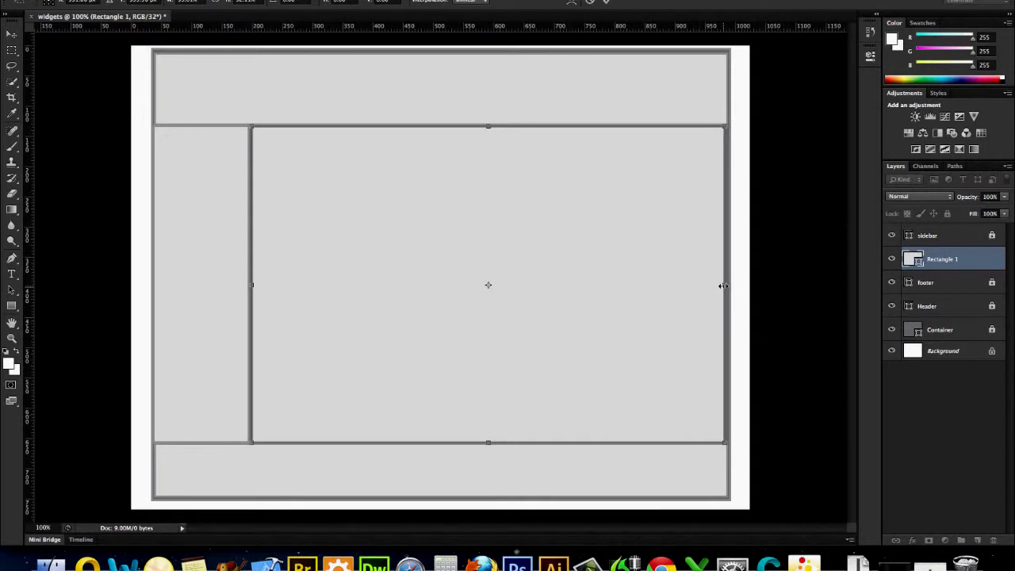
left_click_drag(723, 285, 728, 286)
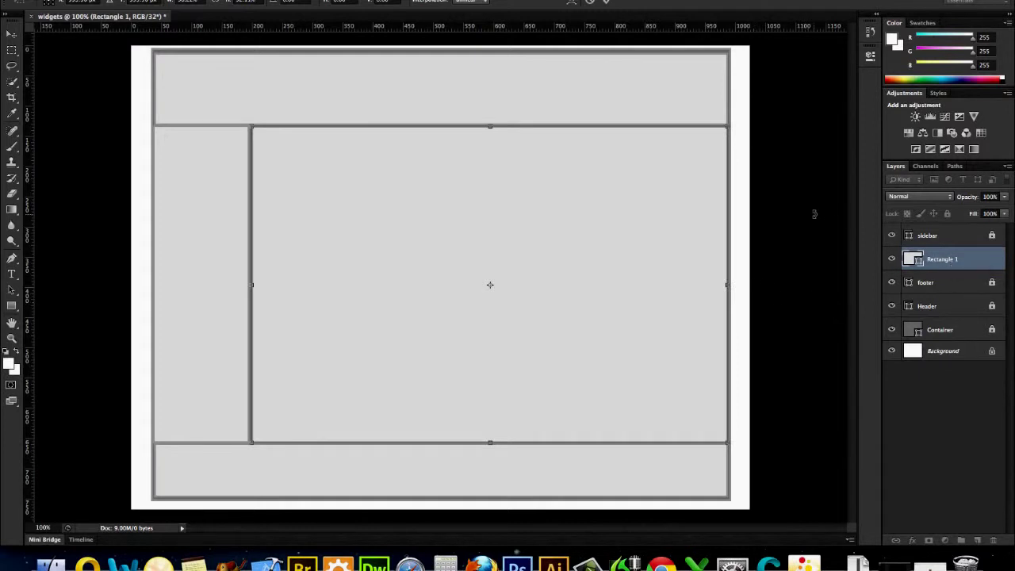
key("Return")
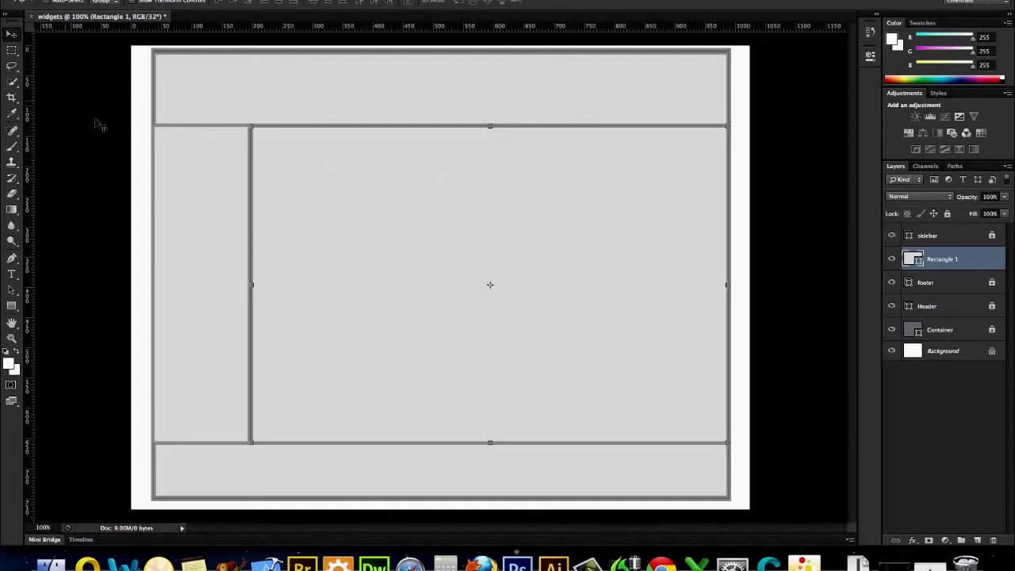
Rename the content rectangle's layer to main and briefly hide and reshow the sidebar layer
left_click(12, 50)
left_click(12, 32)
double_click(944, 260)
type("main")
key("Return")
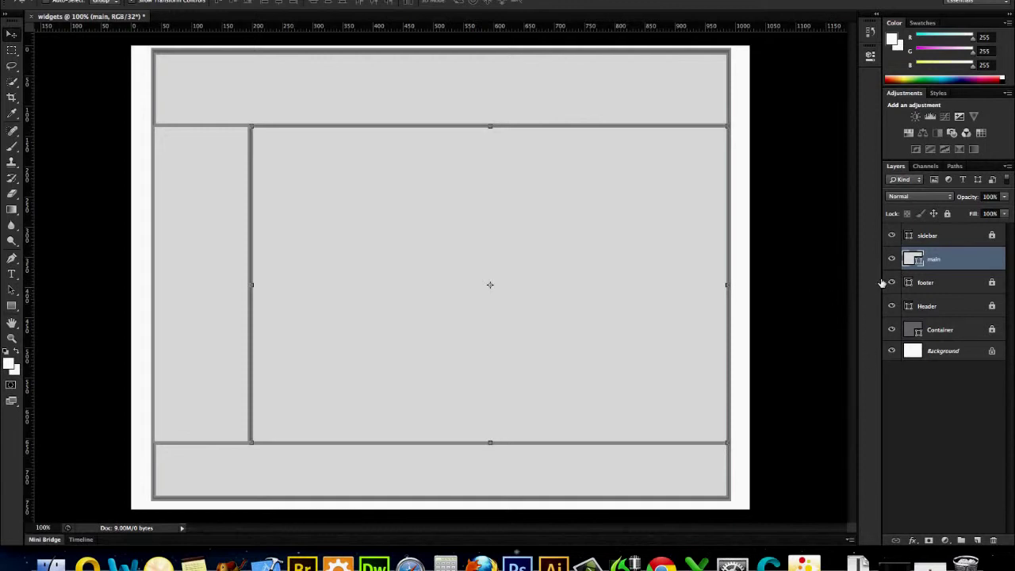
left_click(892, 236)
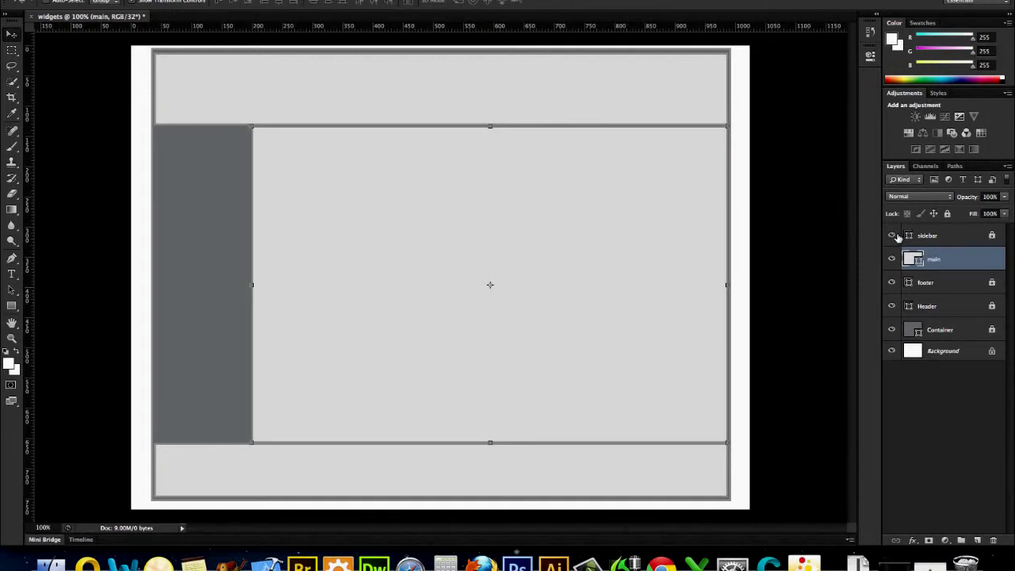
left_click(893, 235)
Select the sidebar, main, footer, Header and Container layers and create a new layer group
left_click(963, 236)
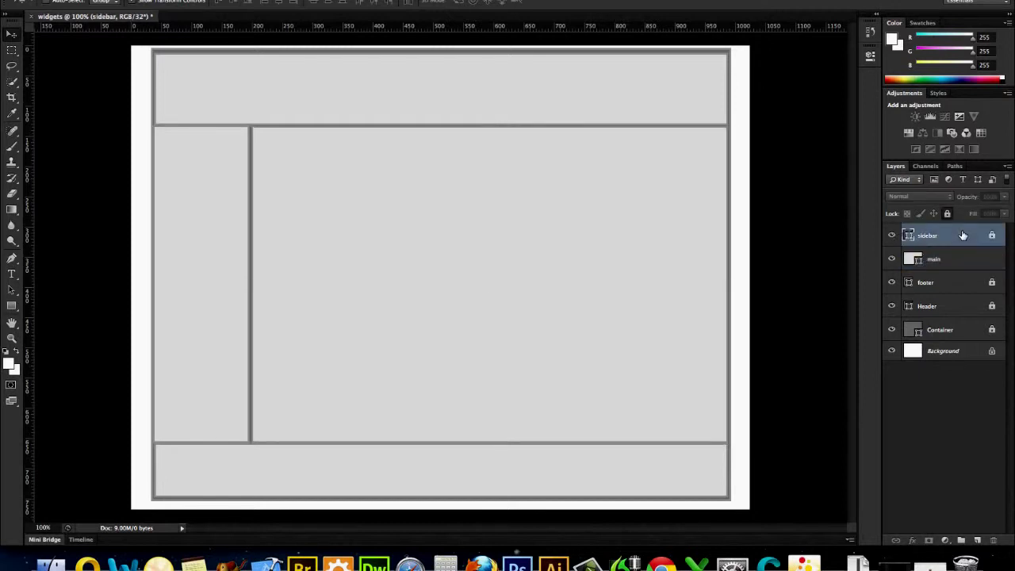
left_click(967, 265, "shift")
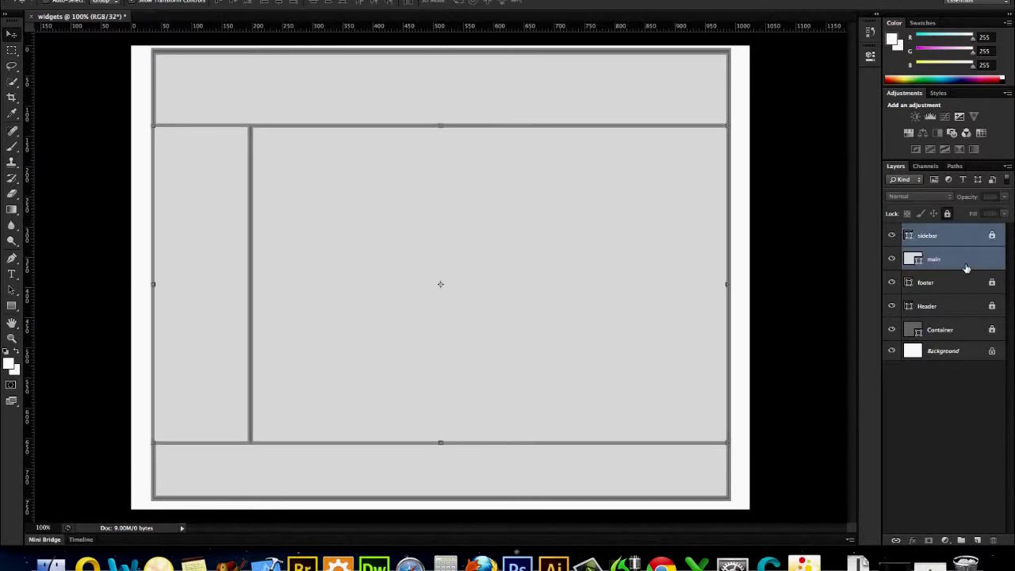
left_click(967, 282, "shift")
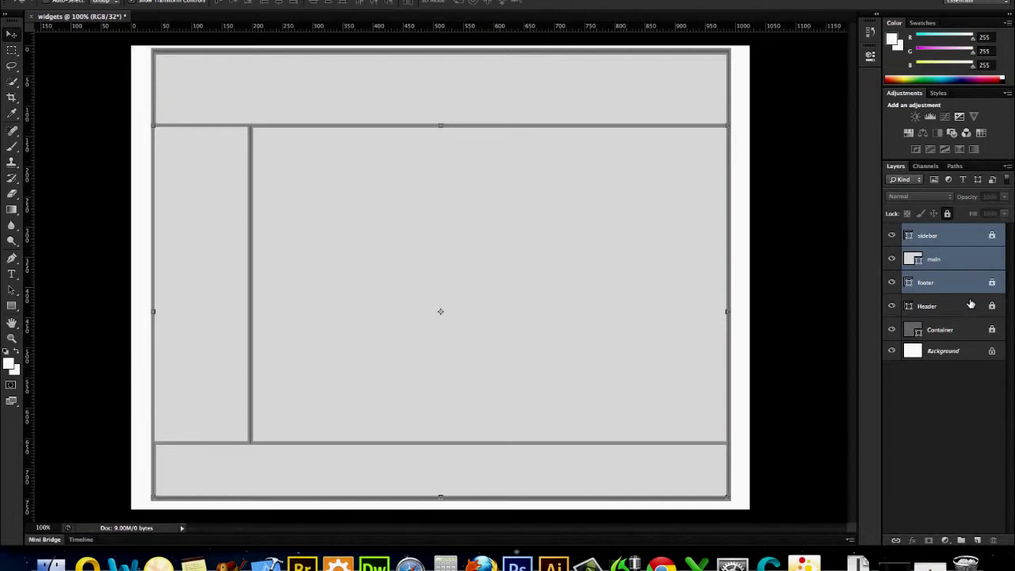
left_click(972, 304, "shift")
left_click(978, 333, "shift")
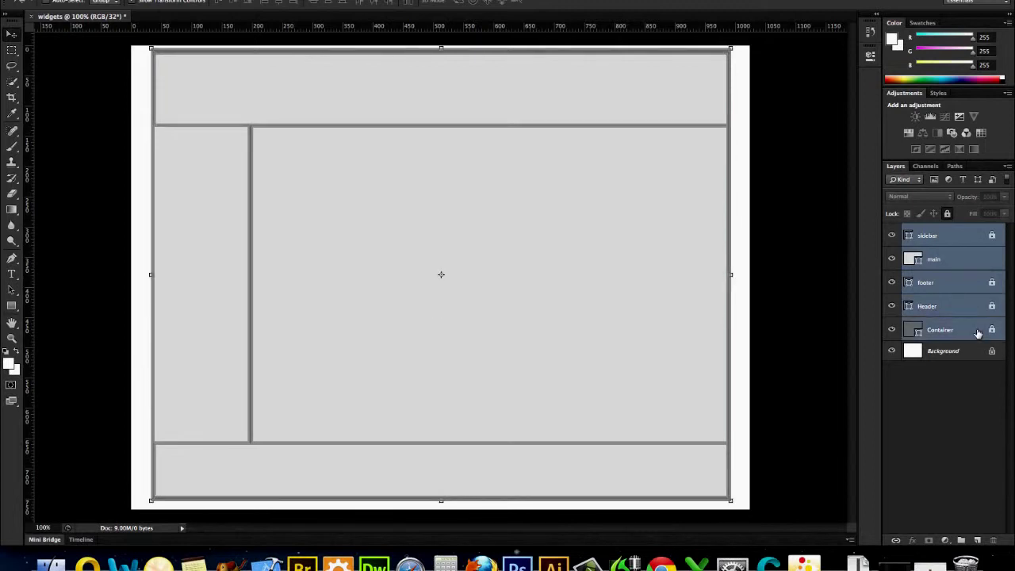
left_click(962, 541)
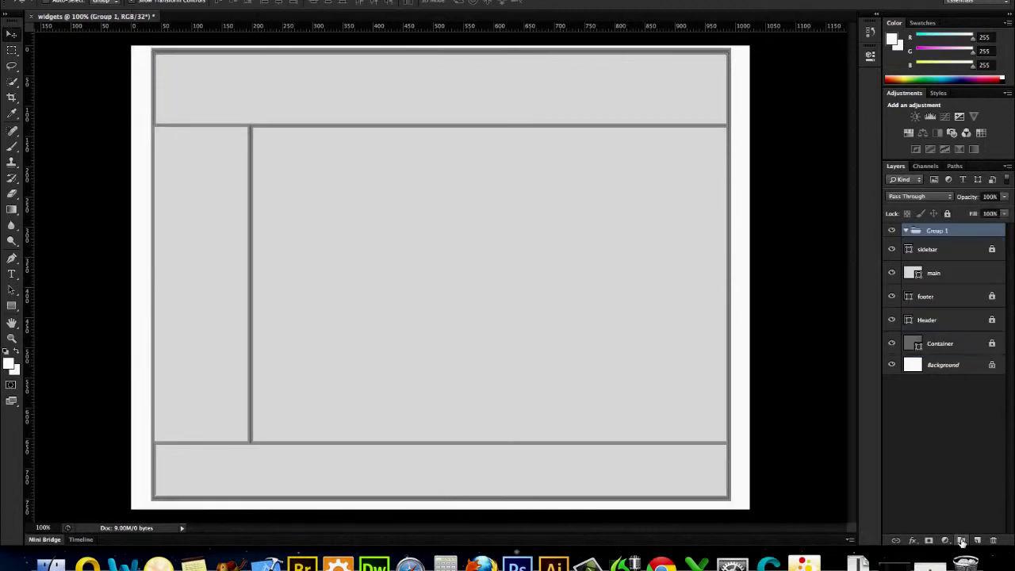
Move the sidebar, main, footer, Header and Container layers into the new group, keeping their stacking order
left_click(958, 250)
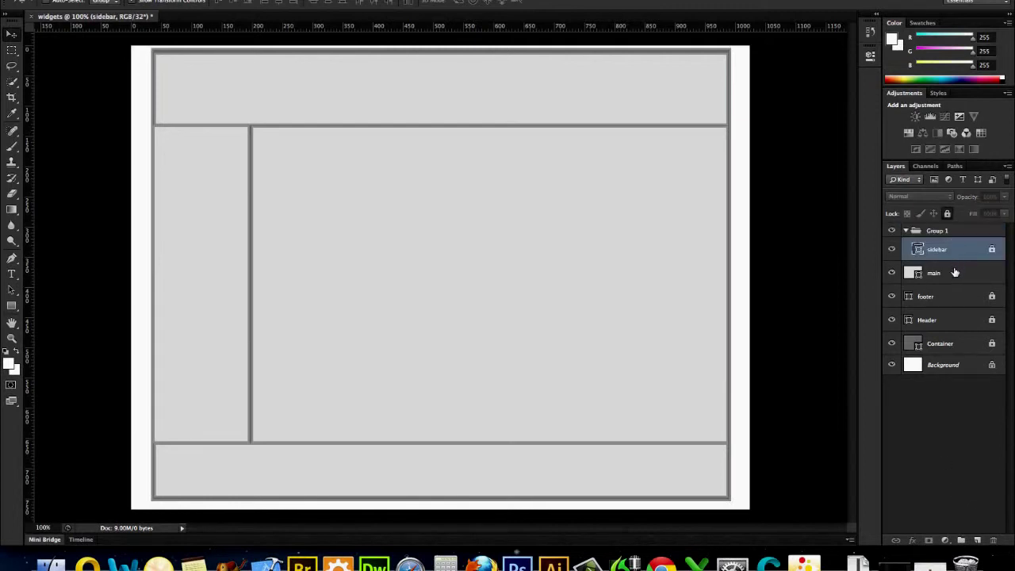
left_click_drag(953, 271, 951, 232)
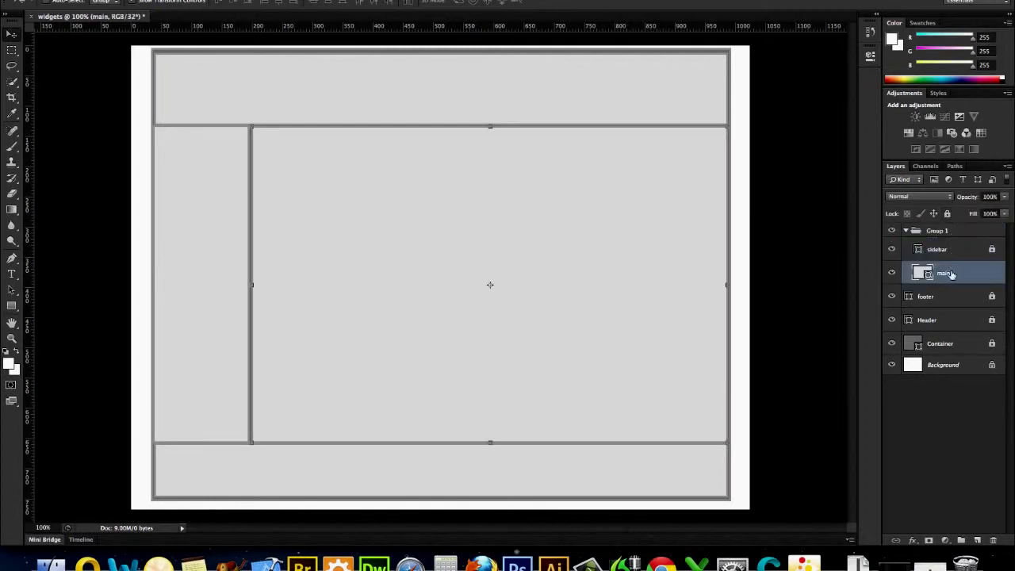
left_click_drag(951, 296, 946, 232)
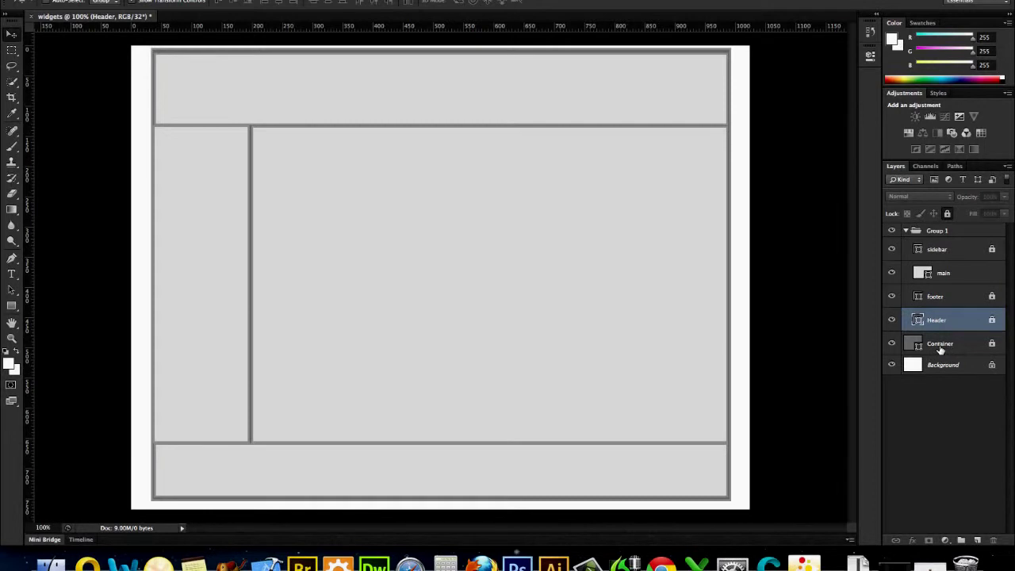
left_click_drag(941, 327, 941, 230)
Rename the layer group to divs and collapse it
double_click(941, 230)
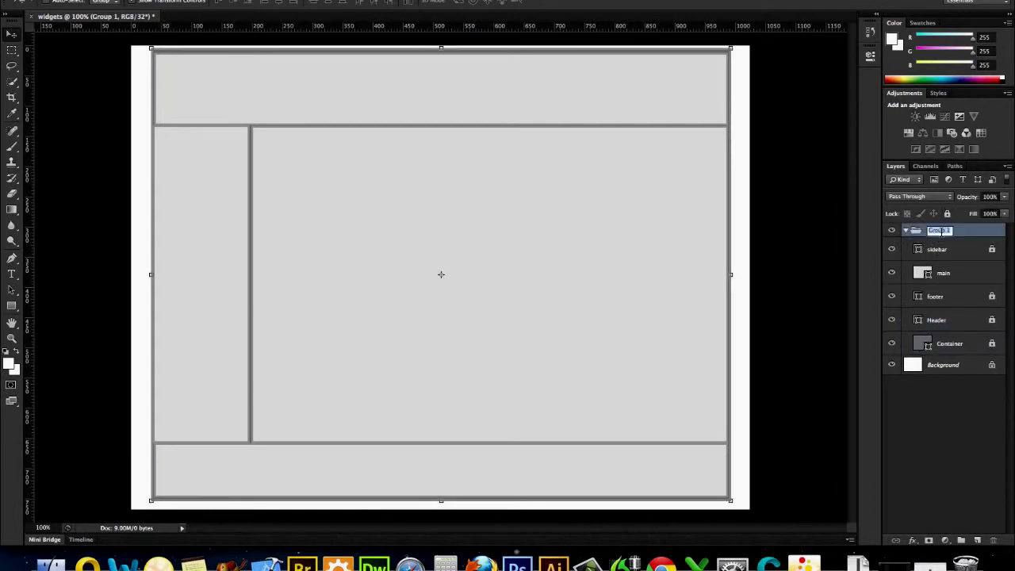
type("c")
key("Return")
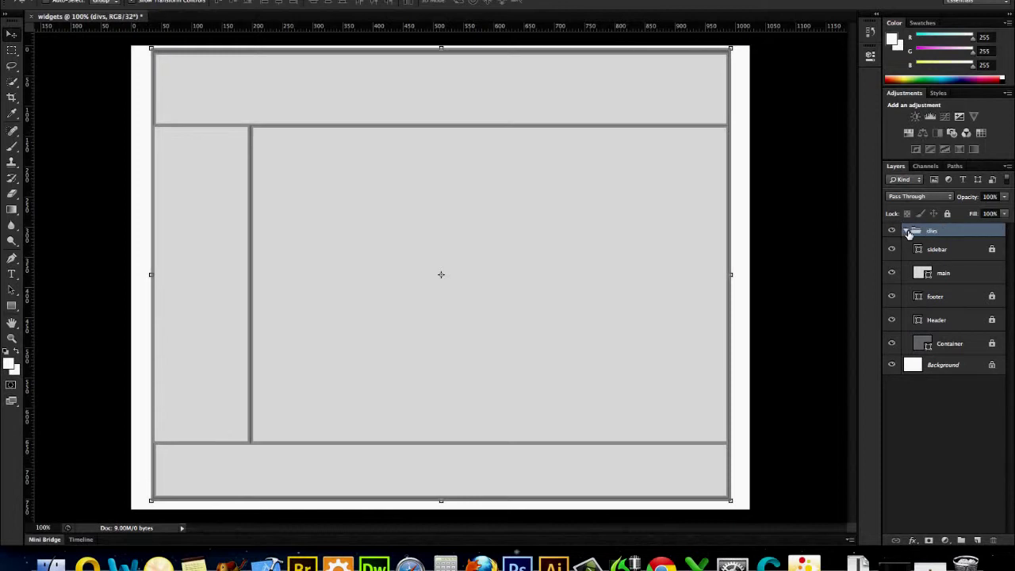
left_click(907, 231)
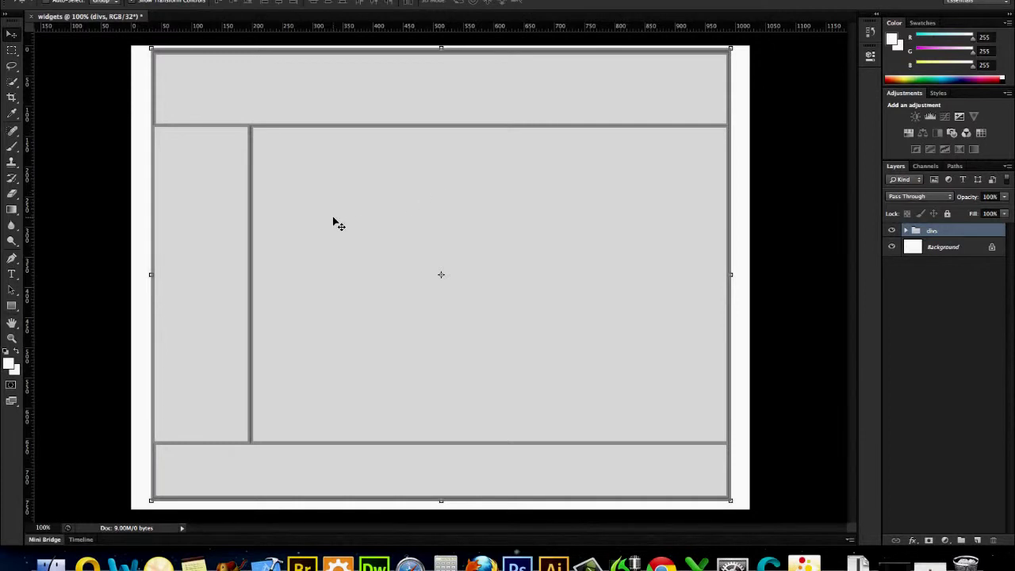
left_click(12, 306)
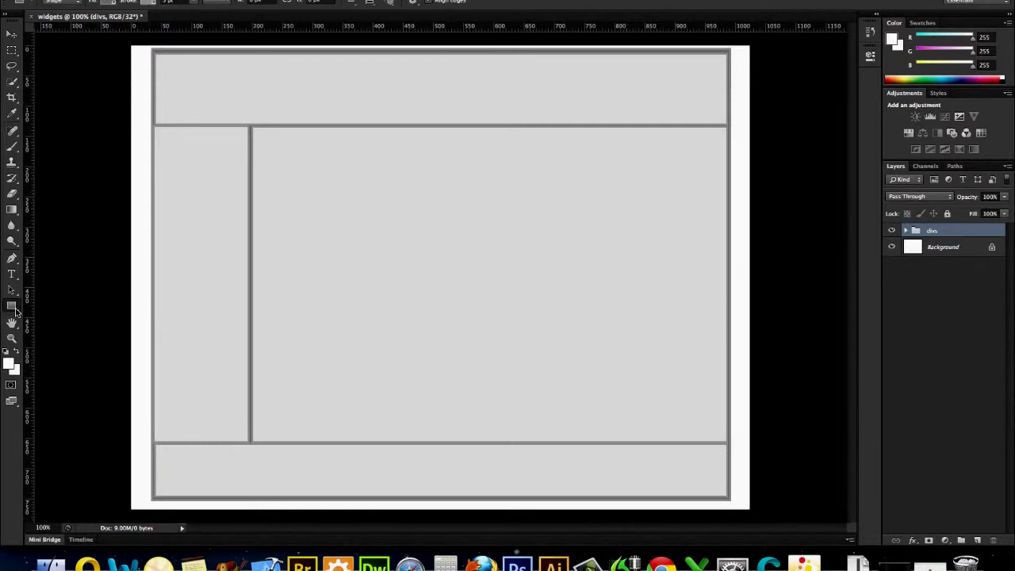
left_click(12, 308)
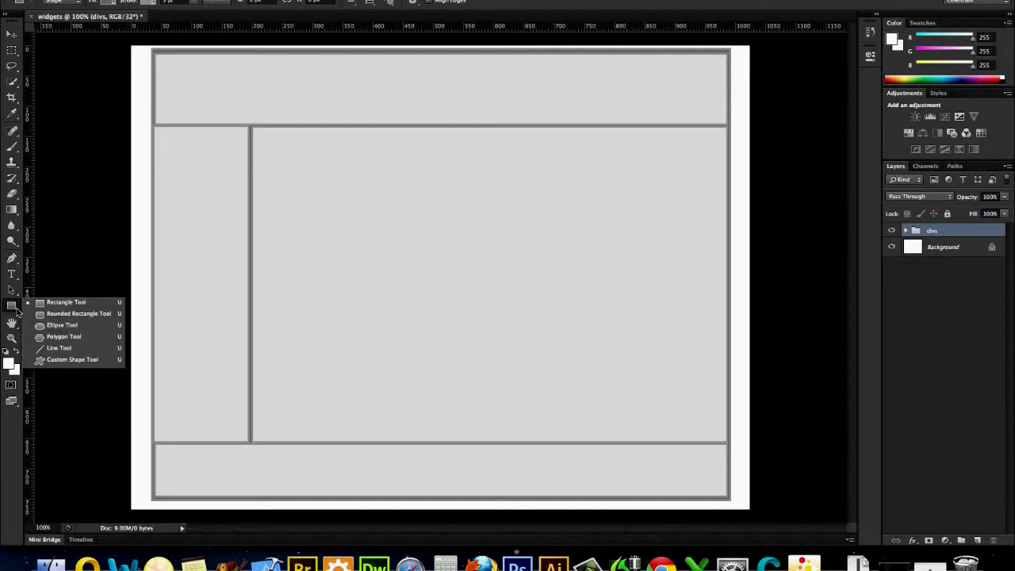
left_click(41, 349)
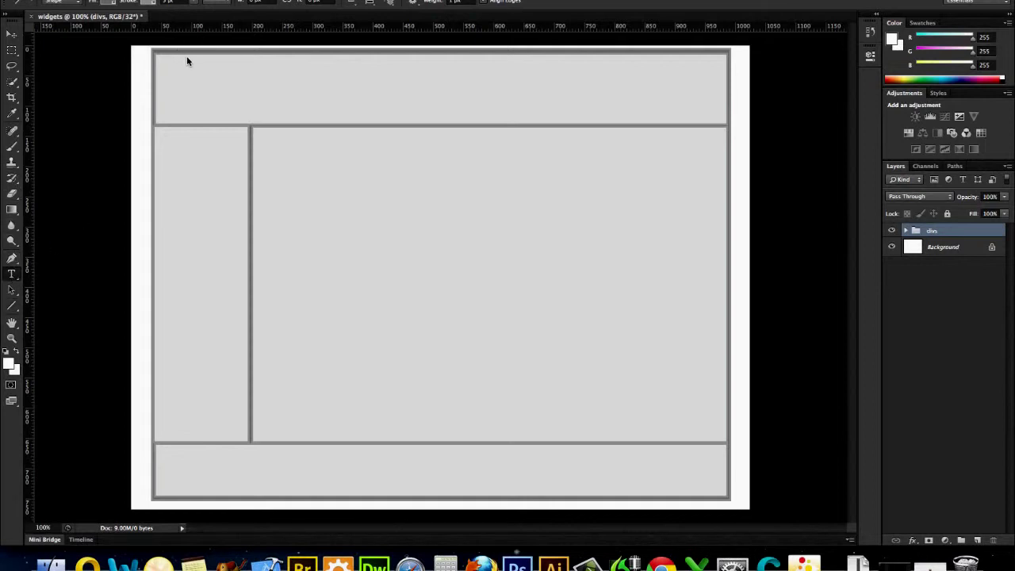
Activate the Type tool, set its text size to 48 pt and choose a font style
key("t")
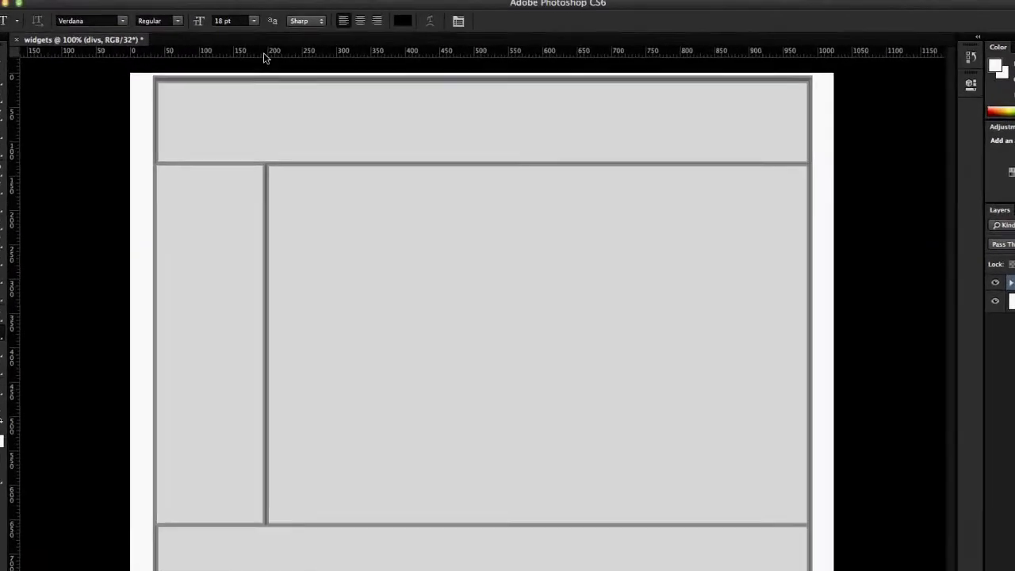
left_click(253, 21)
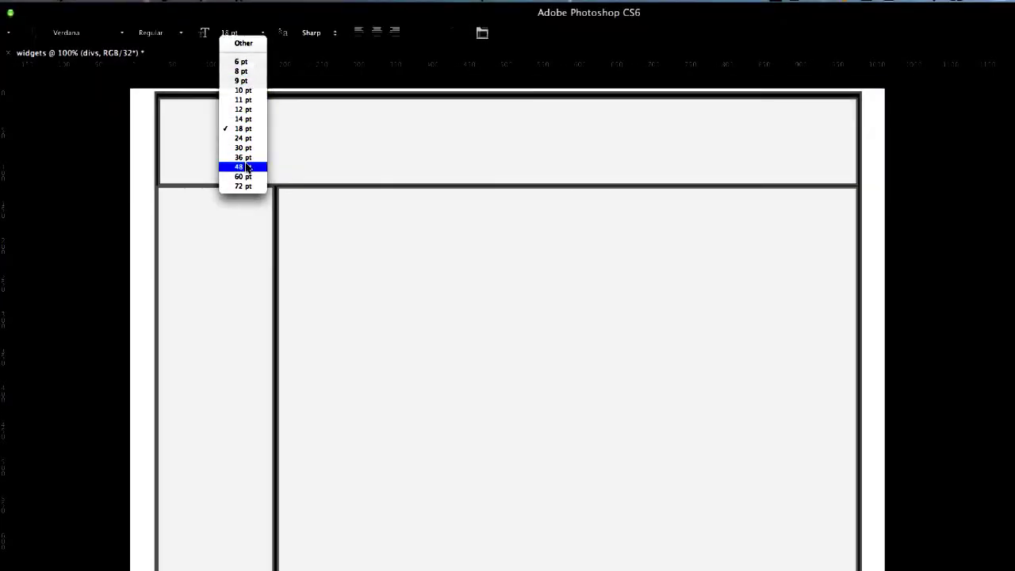
left_click(243, 167)
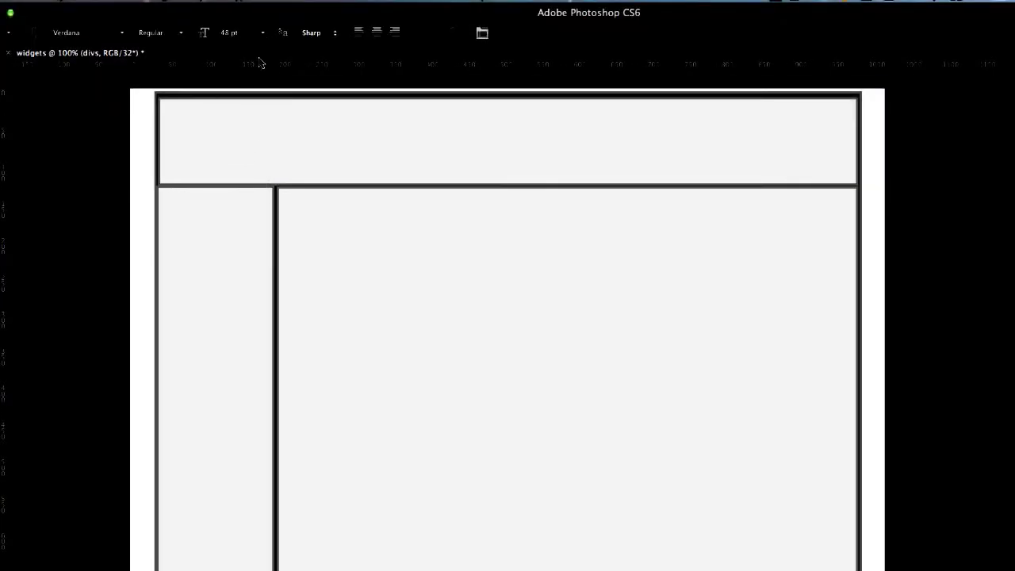
left_click(183, 35)
left_click(184, 48)
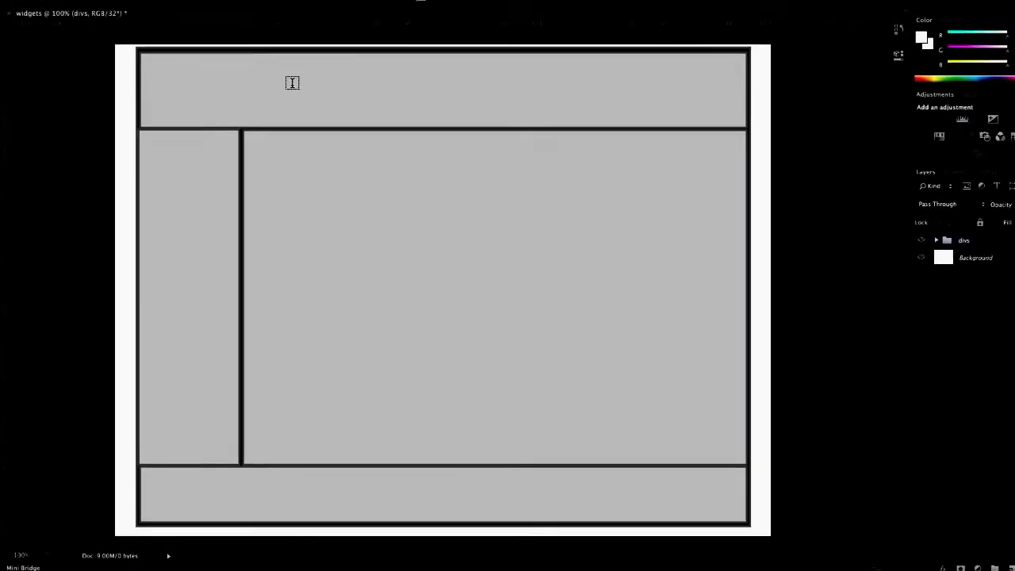
Add the title text "Wally's Widgets" to the header area and move it near the header's upper centre
left_click(292, 82)
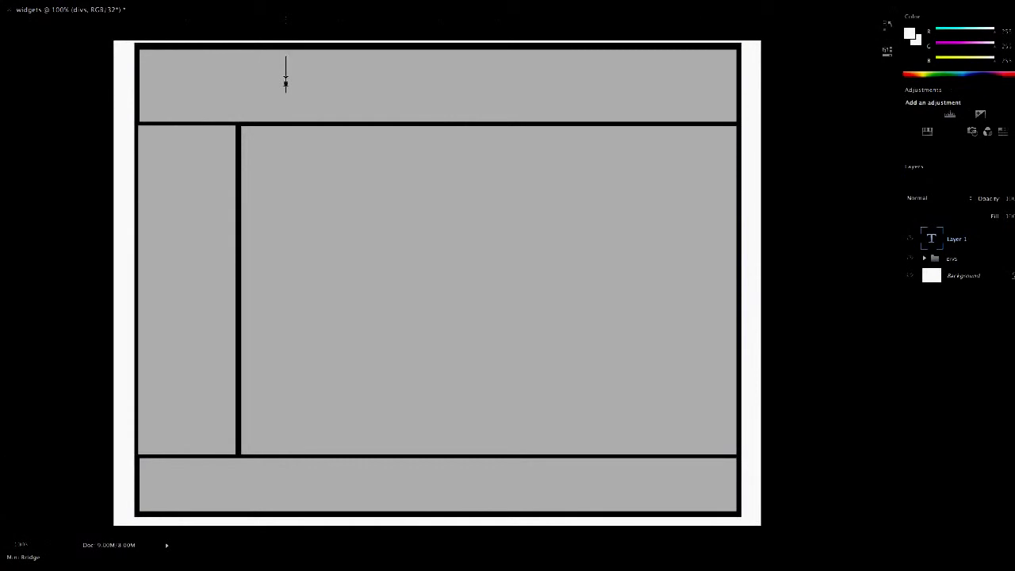
type("Wally")
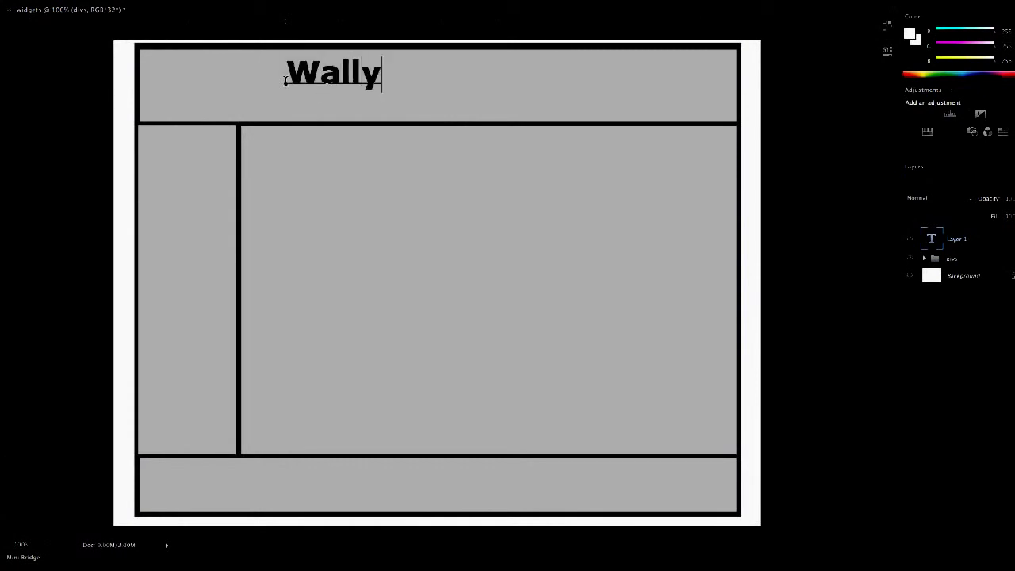
type("'s Widge")
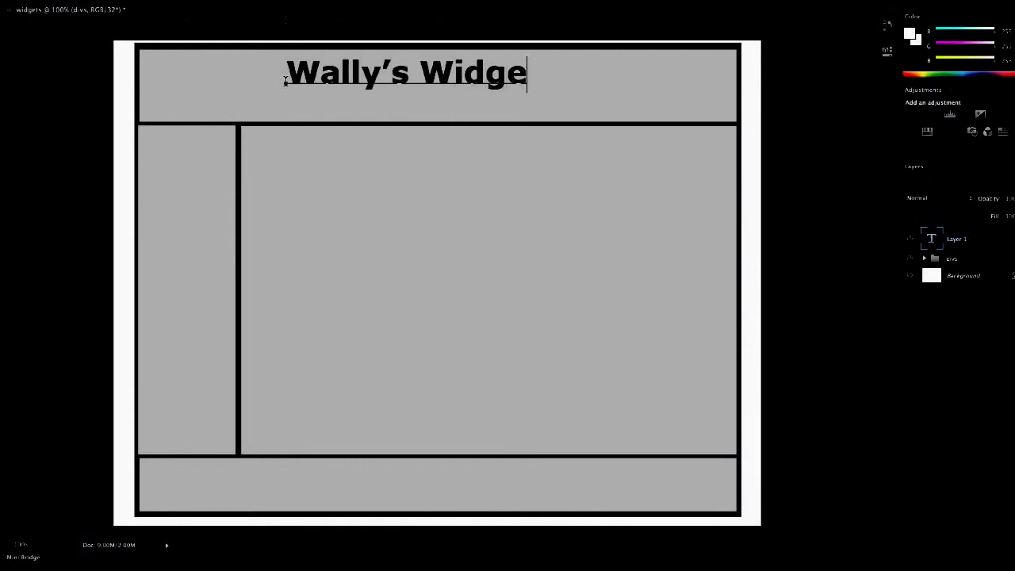
type("ts")
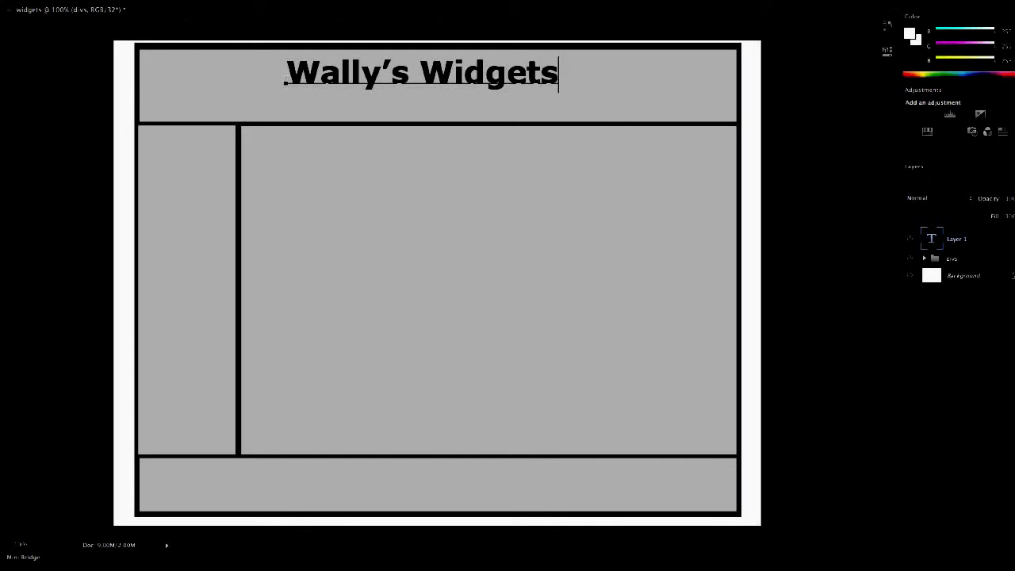
key("ctrl+Return")
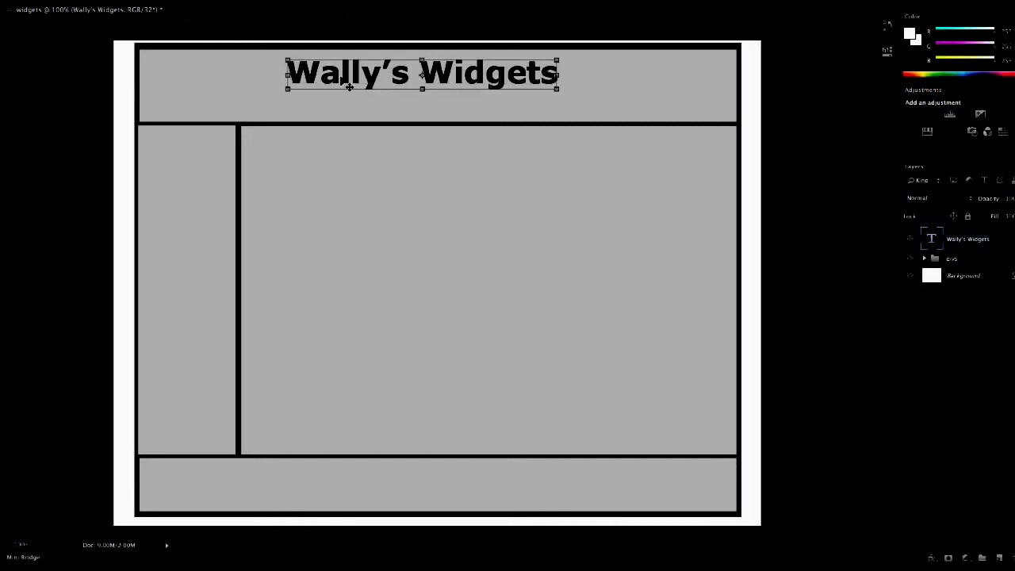
left_click_drag(349, 81, 377, 80)
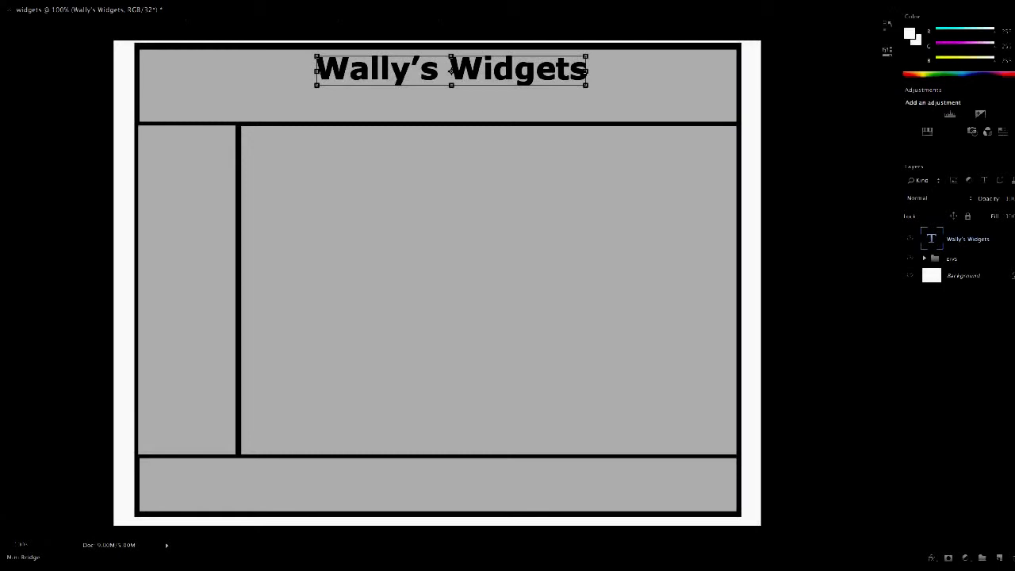
Use the Rounded Rectangle tool to draw a small navigation button in the header, below the title's left end
left_click(1, 314)
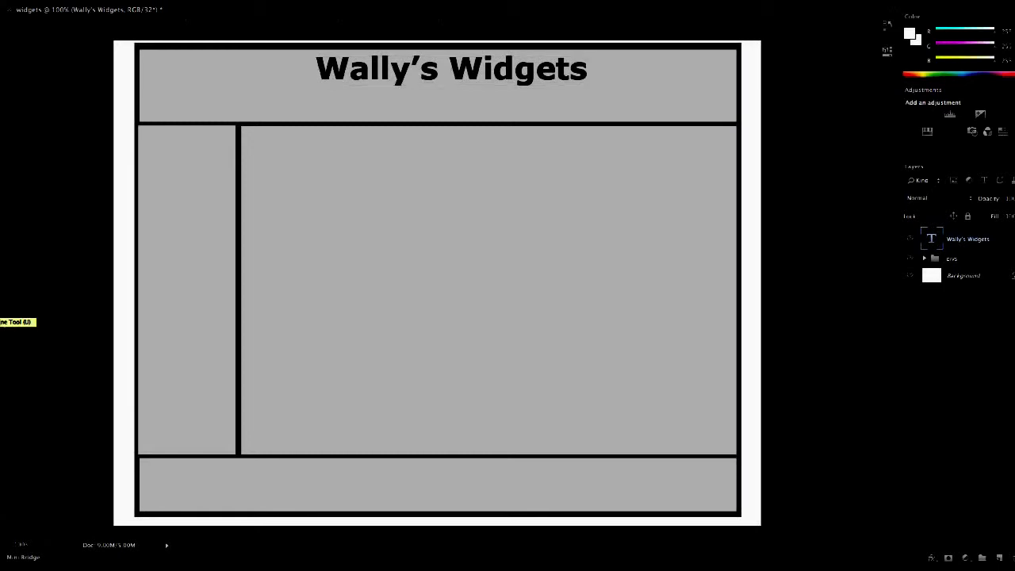
right_click(2, 314)
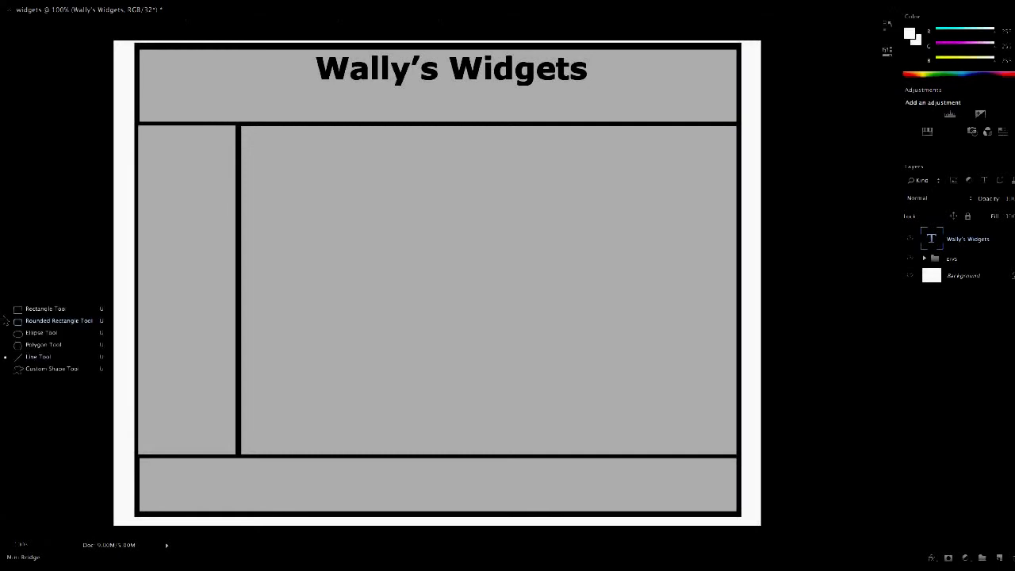
left_click(19, 312)
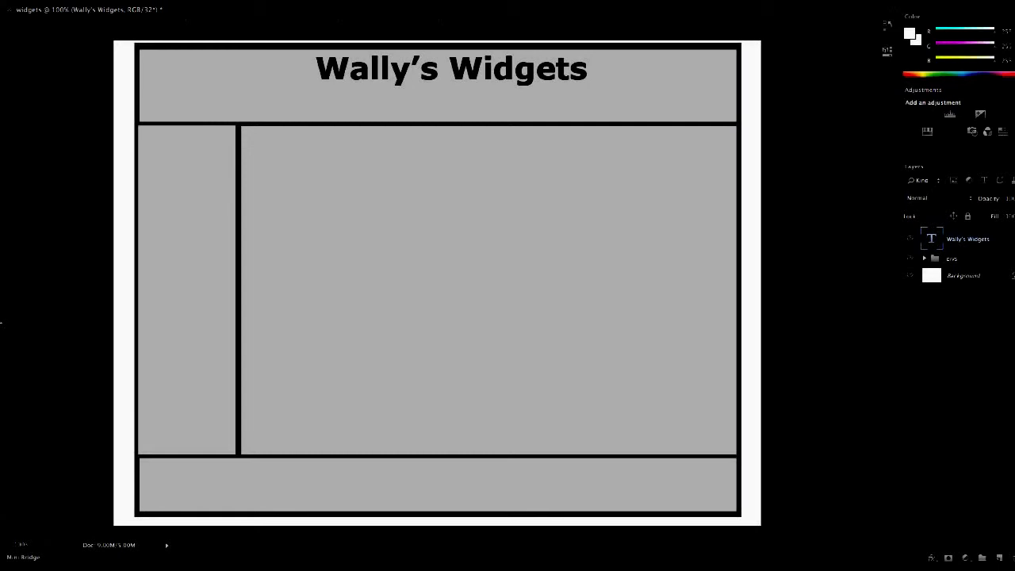
right_click(1, 322)
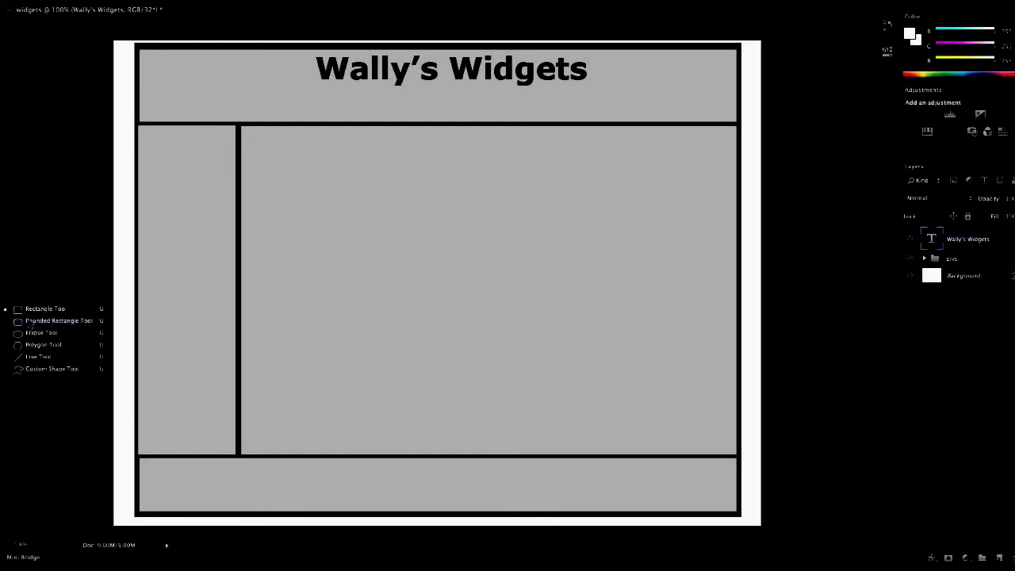
left_click(32, 322)
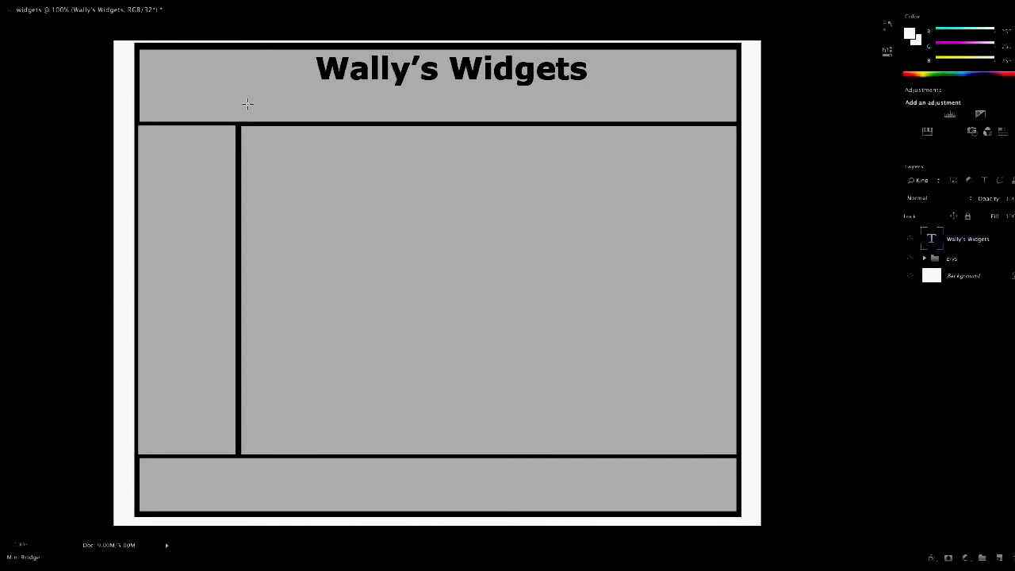
left_click_drag(246, 104, 321, 118)
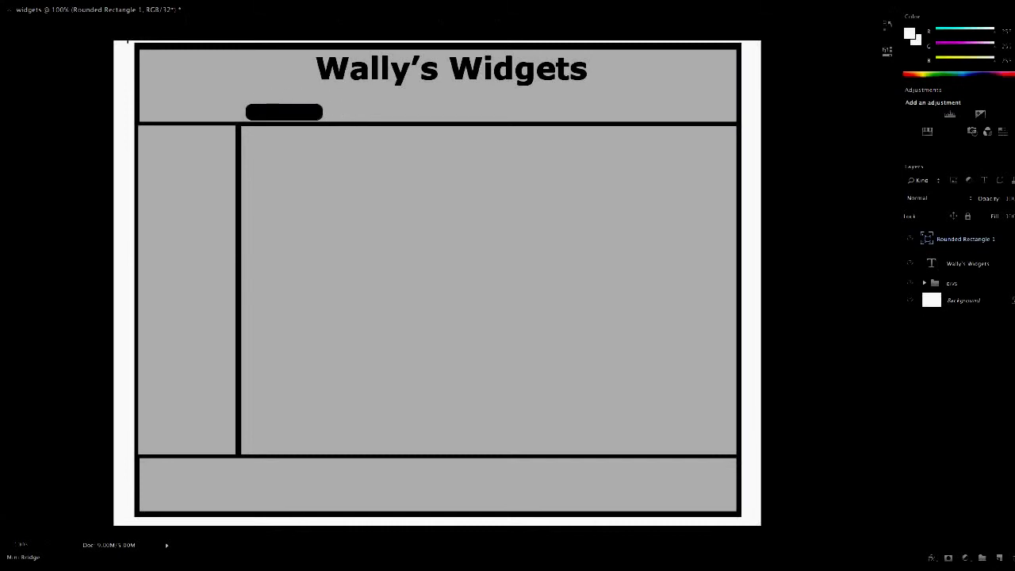
Duplicate the rounded button three times, lining up the first two copies side by side to the right of the original
key("v")
key("ctrl+j")
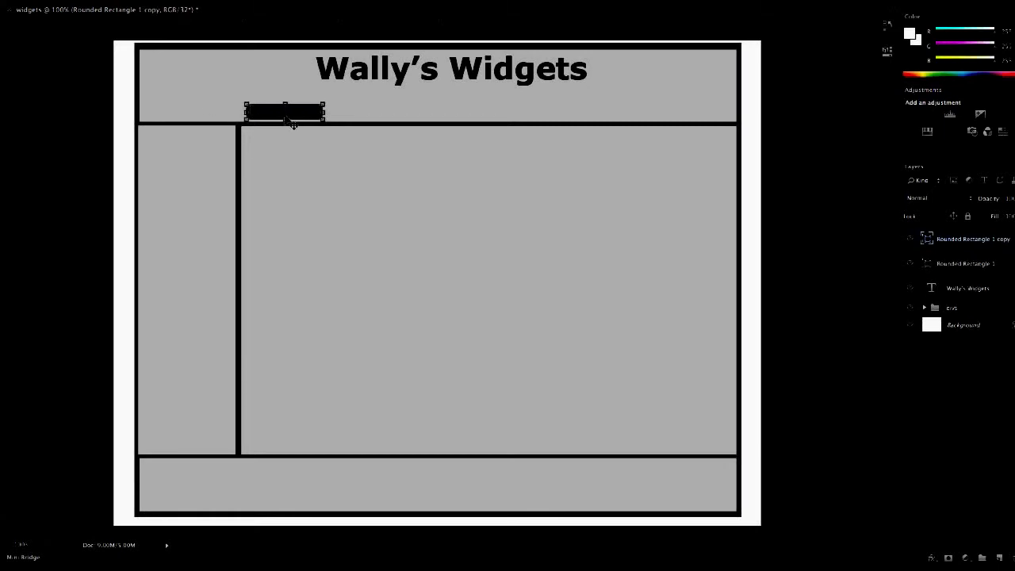
left_click_drag(292, 119, 371, 125)
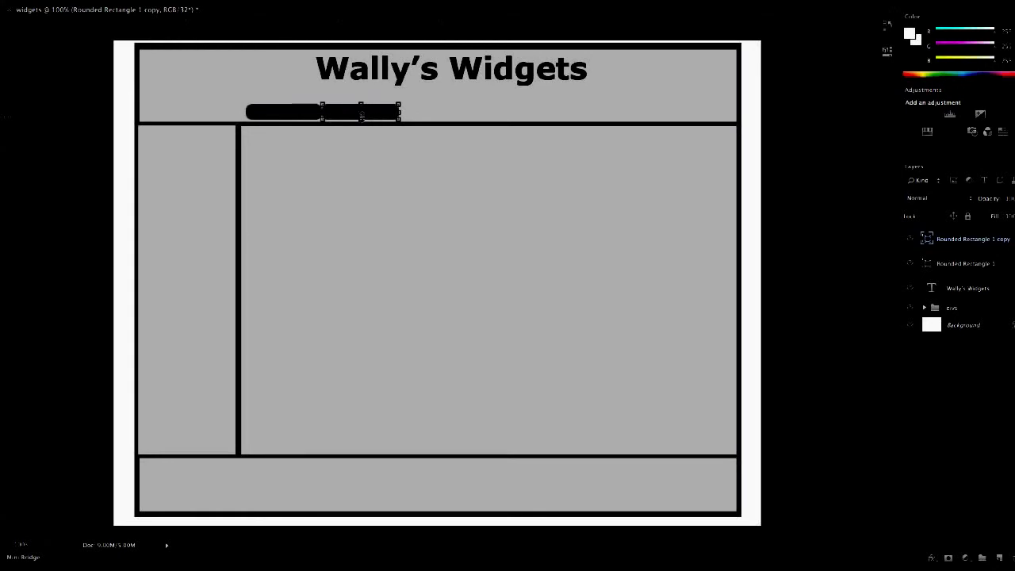
key("ctrl+j")
left_click_drag(381, 123, 457, 118)
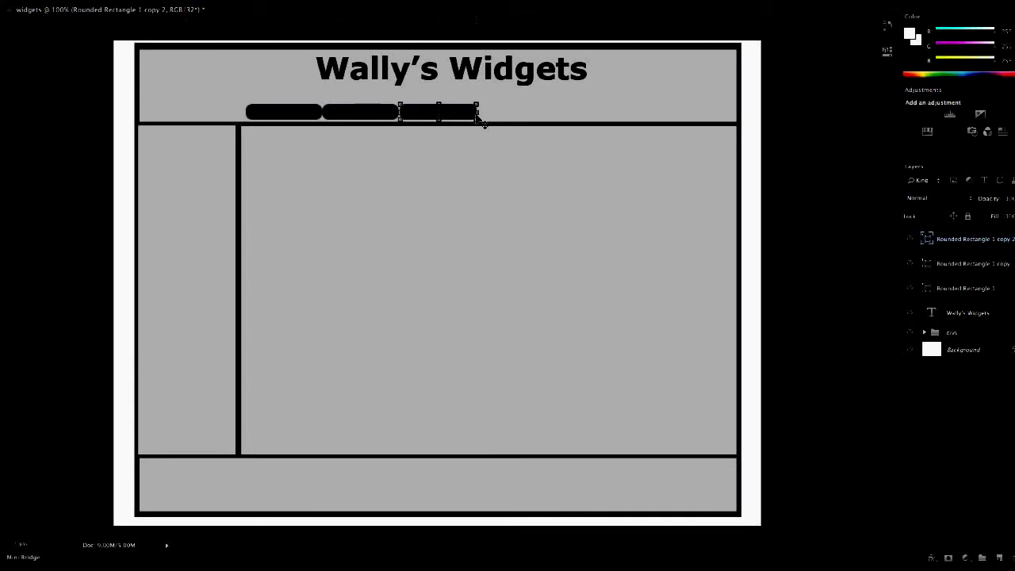
key("ctrl+j")
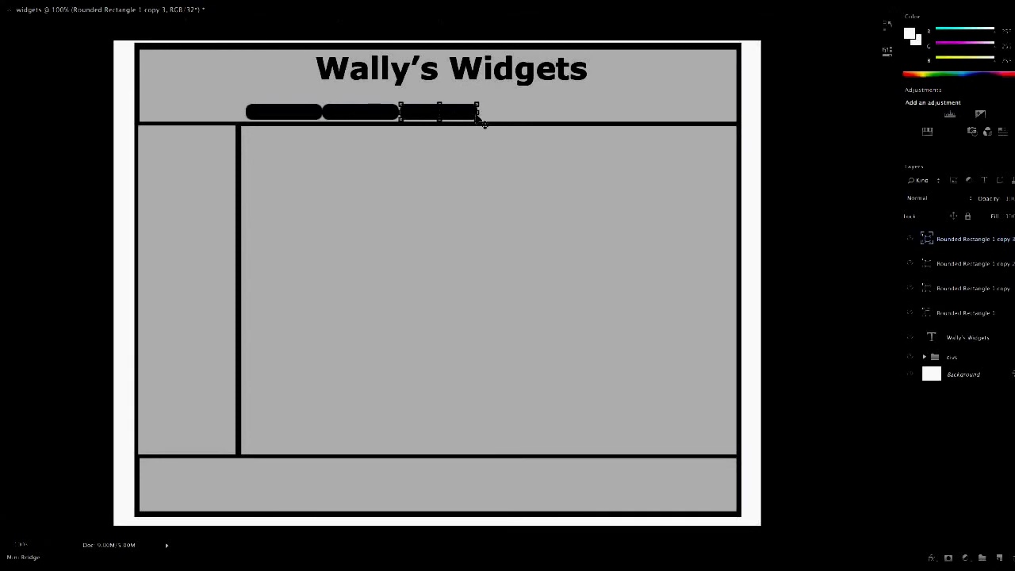
Move the newest button copy to the header's right end and the second copy to its left, leaving a small gap
left_click_drag(464, 116, 663, 120)
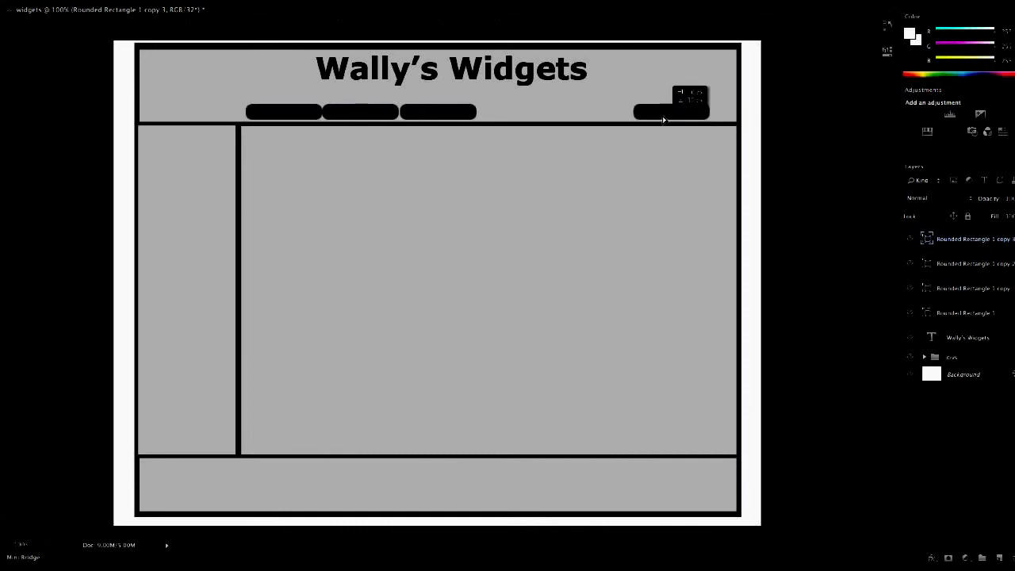
mouse_move(468, 117)
left_mouse_down()
mouse_move(494, 116)
mouse_move(478, 119)
left_mouse_up()
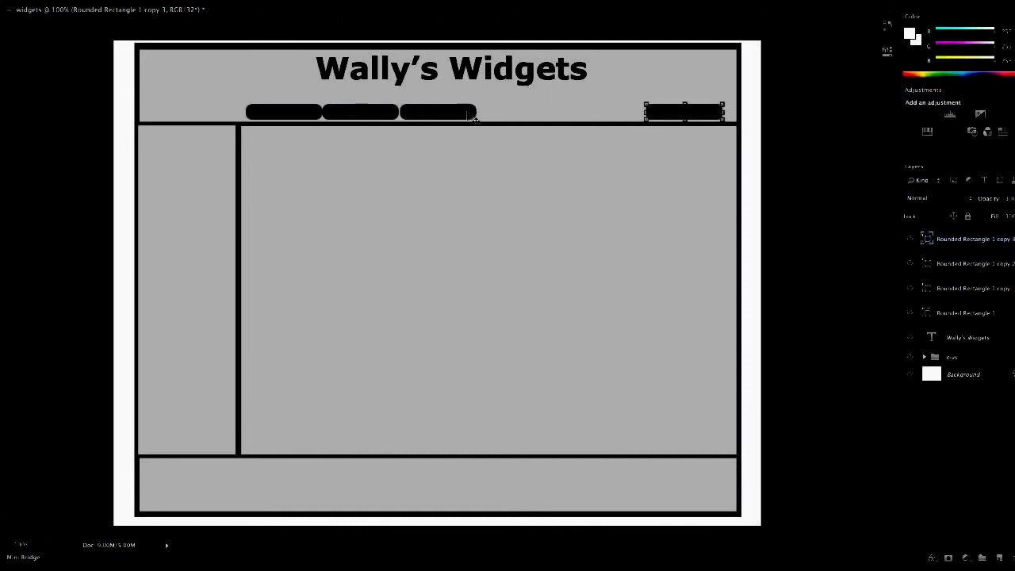
left_click(968, 271)
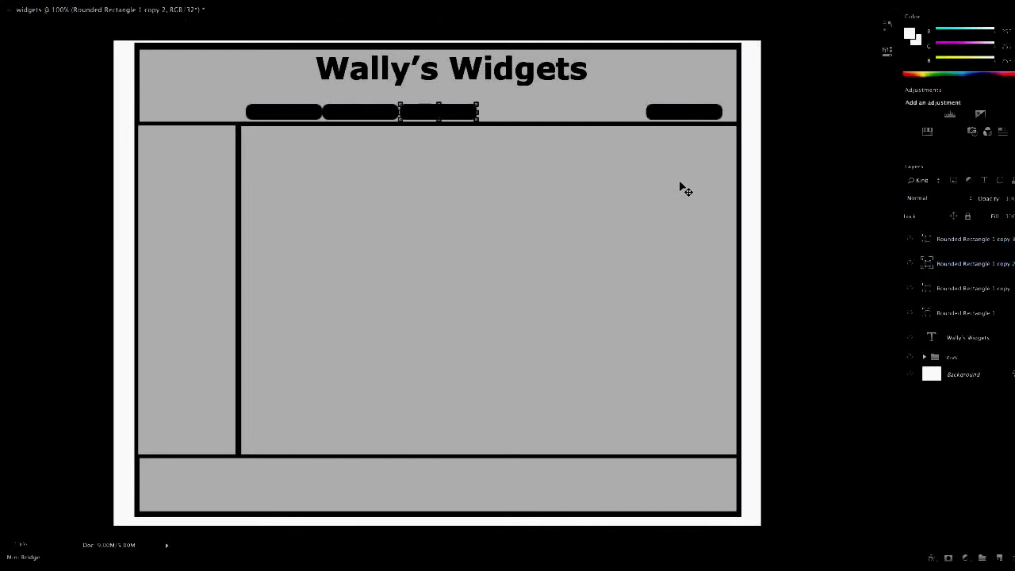
left_click_drag(468, 117, 626, 118)
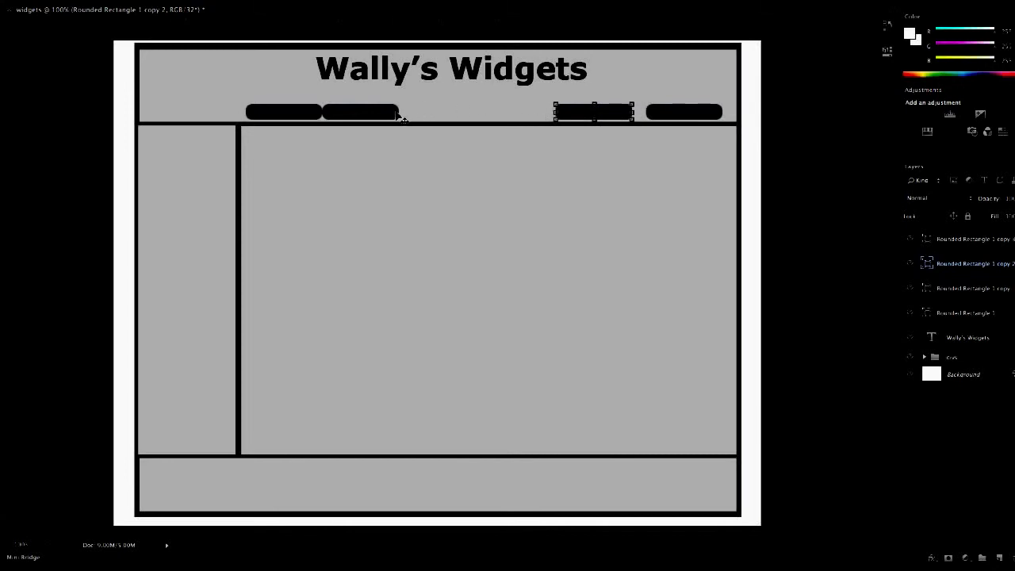
Move the first button copy and the original button to the right so all four buttons form an evenly spaced row
left_click(982, 290)
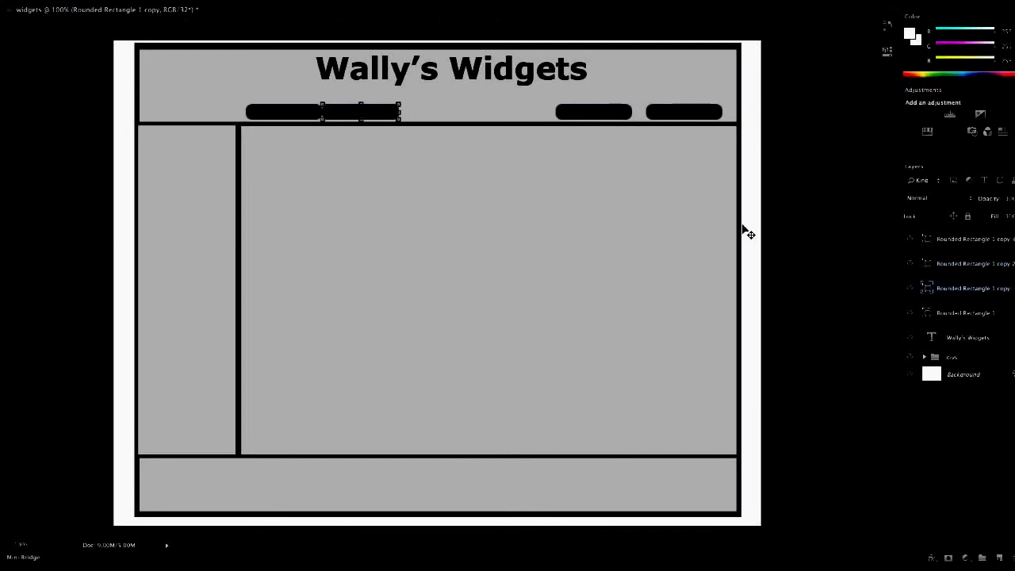
left_click_drag(387, 120, 525, 116)
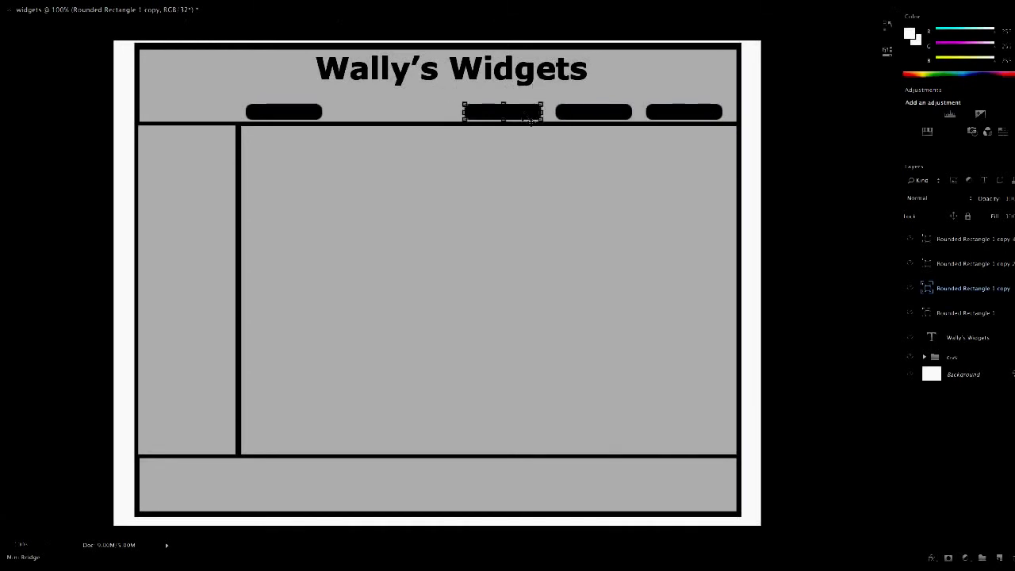
key("shift+Right")
key("shift+Right")
key("shift+Left")
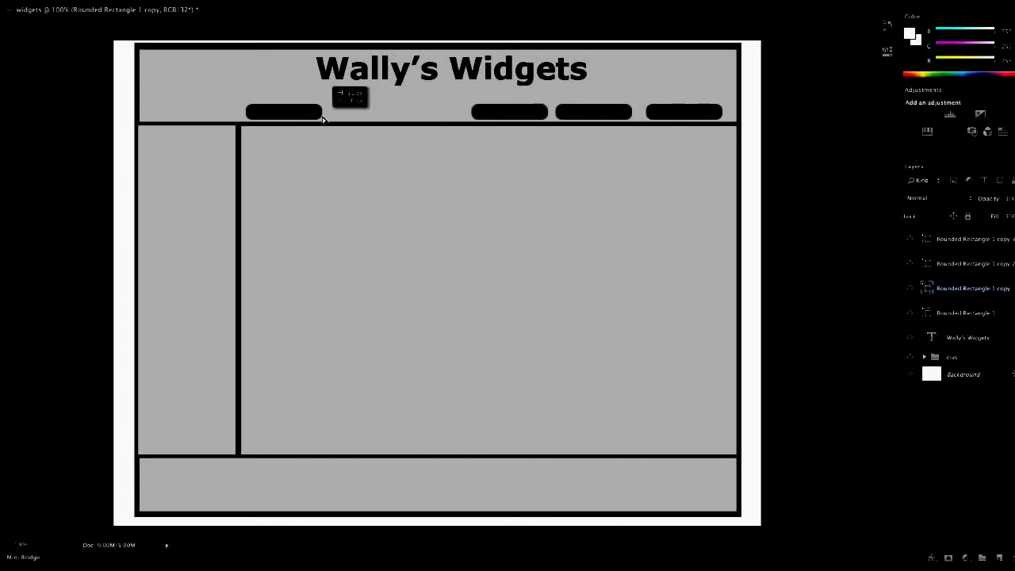
key("shift+Left")
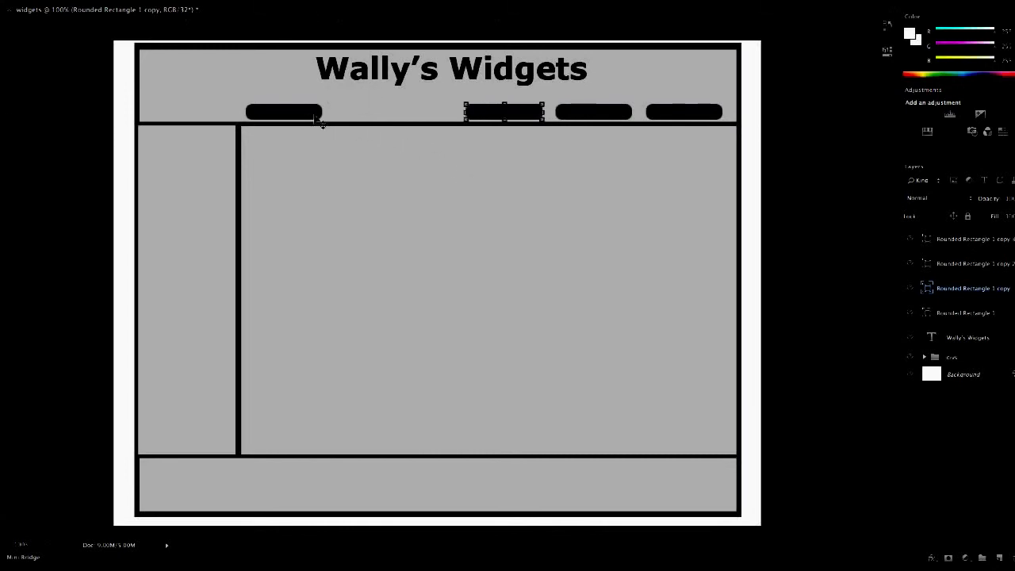
left_click(973, 314)
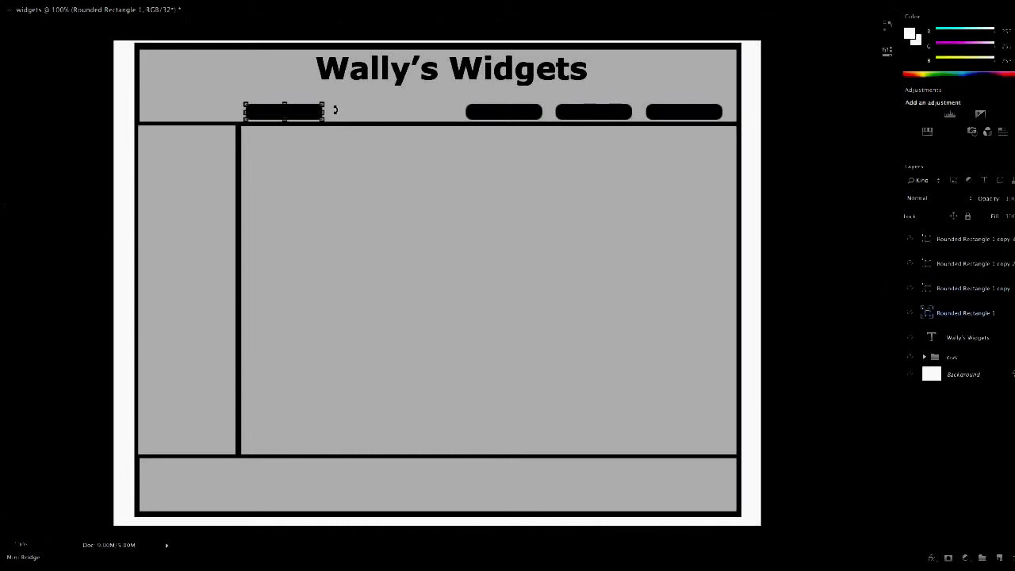
left_click_drag(320, 117, 444, 117)
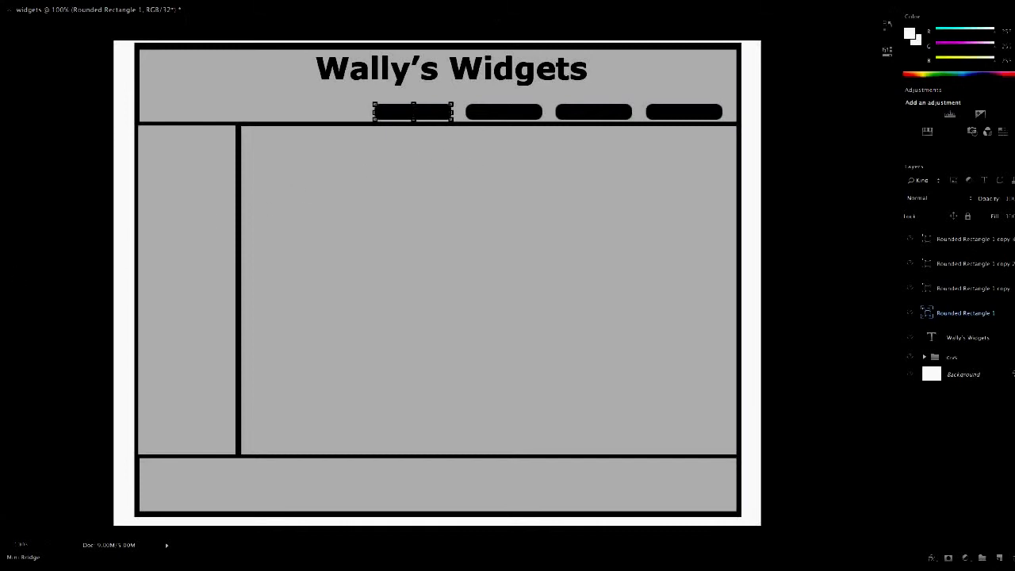
Add the text "Home" at 12 pt on the leftmost navigation button, adjust its text box and apply the transformation
key("t")
left_click(210, 4)
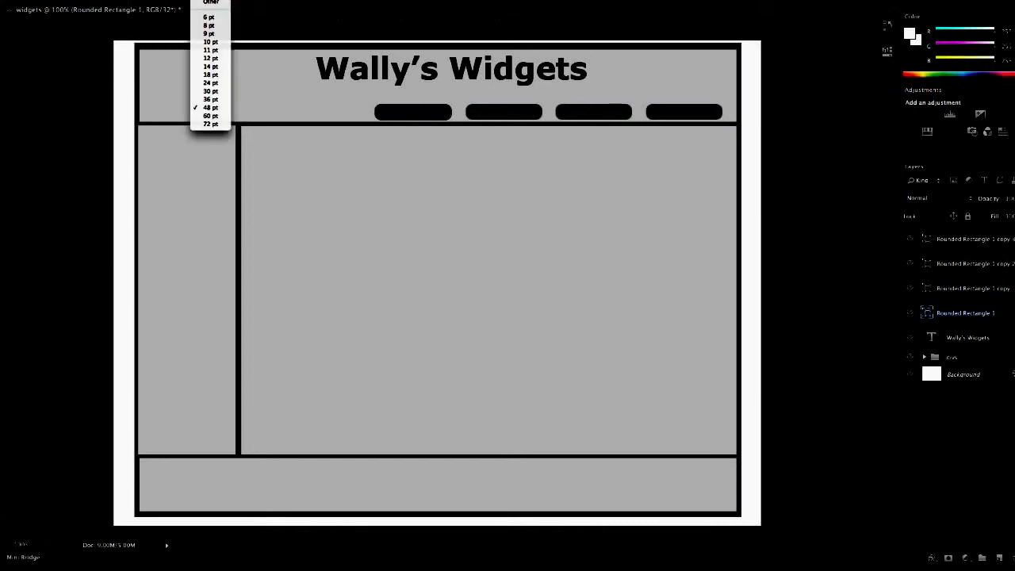
left_click(224, 60)
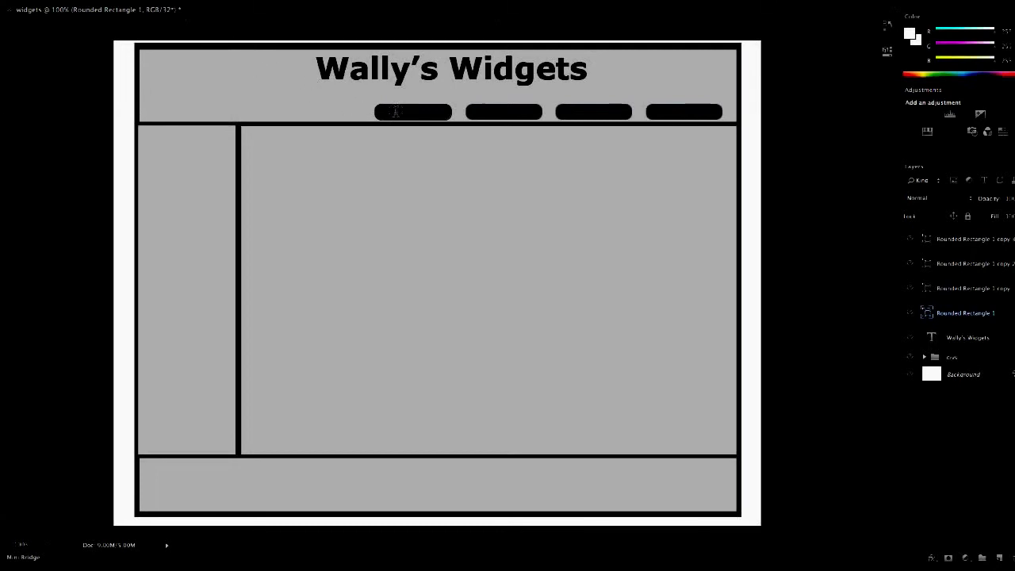
left_click(396, 111)
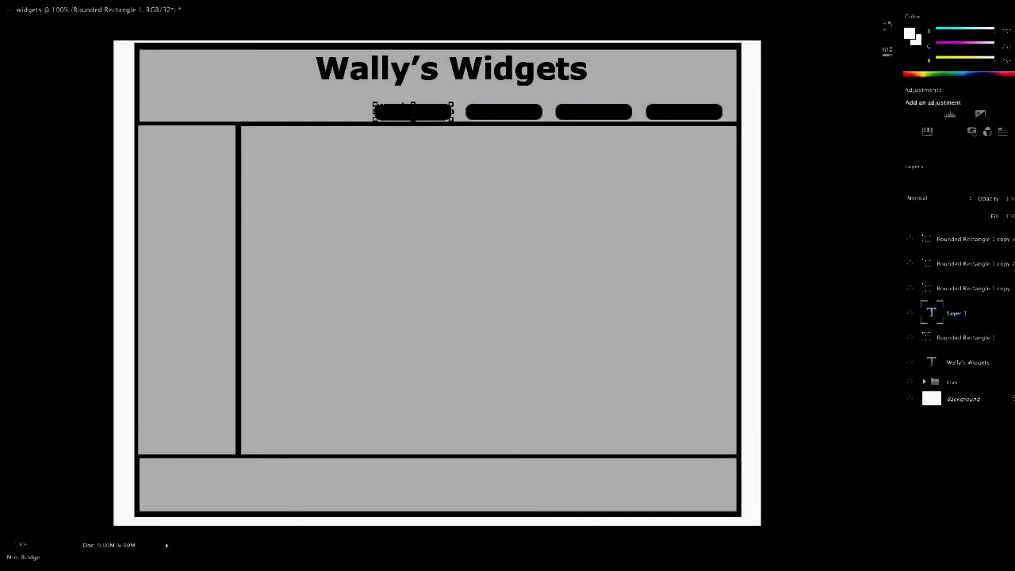
key("ctrl+Return")
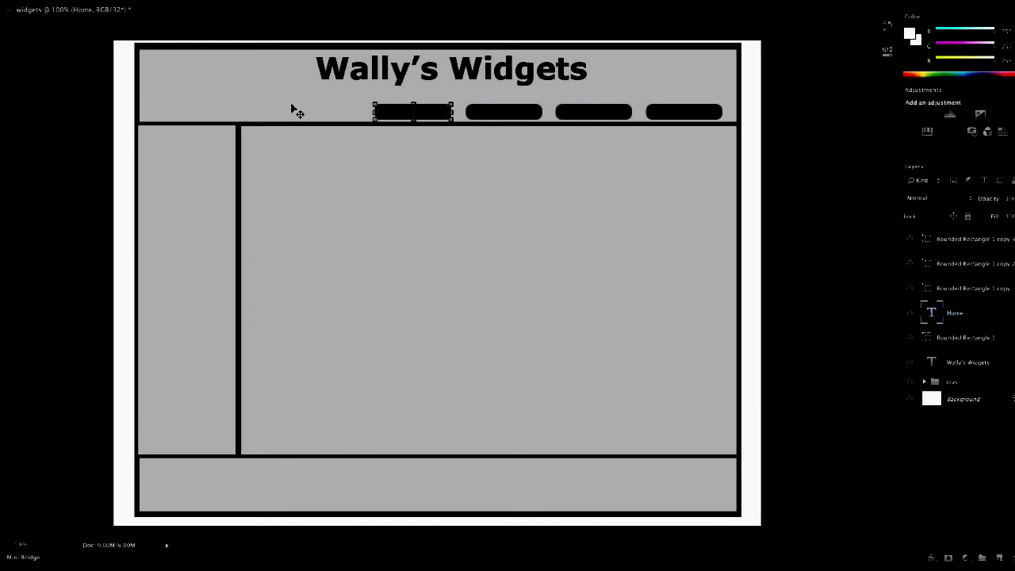
left_click_drag(392, 113, 474, 128)
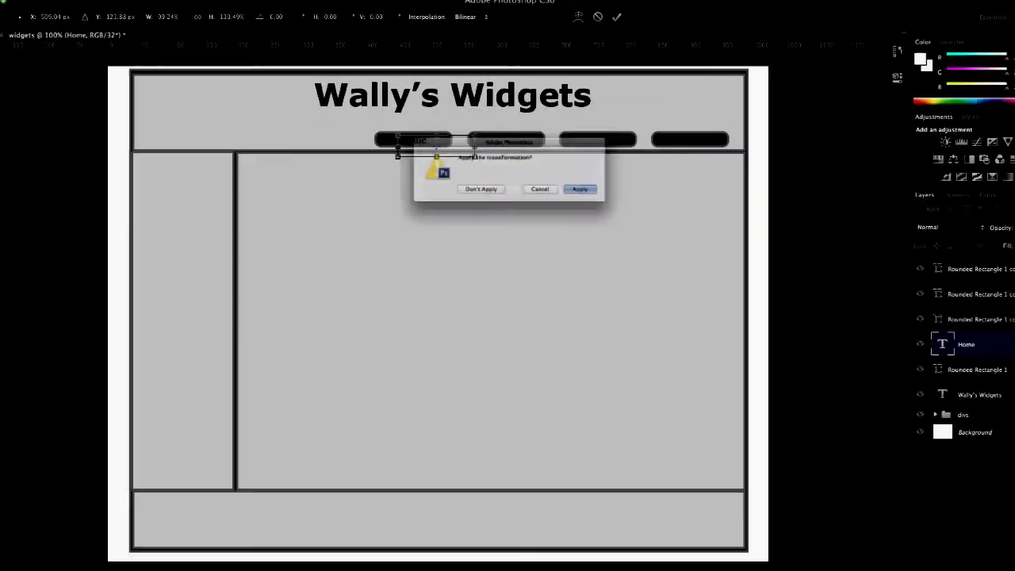
left_click(586, 191)
Apply the pending transformation on "Home" and create an empty text box on the second navigation button with black text colour
left_click_drag(468, 143, 524, 129)
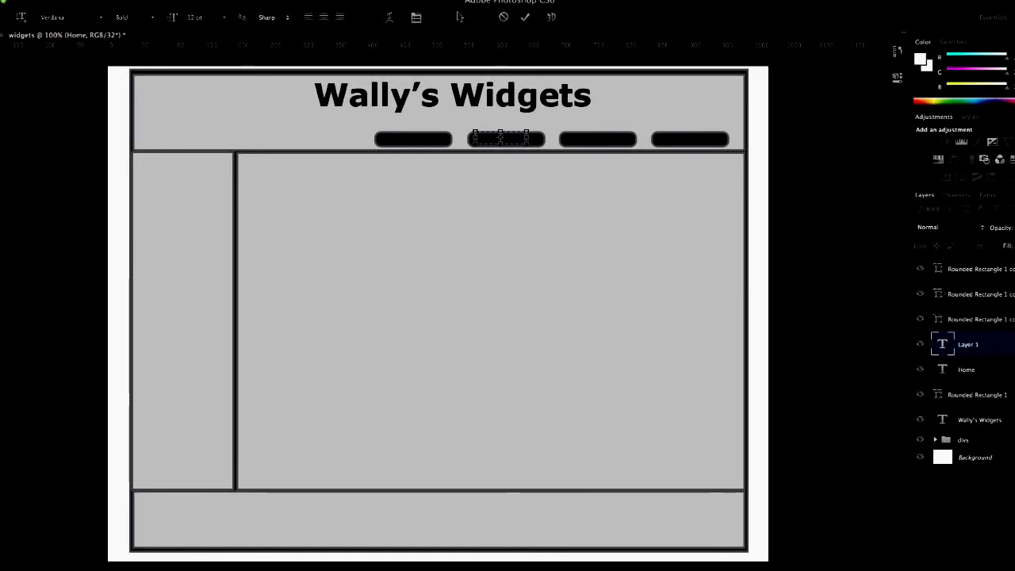
key("Return")
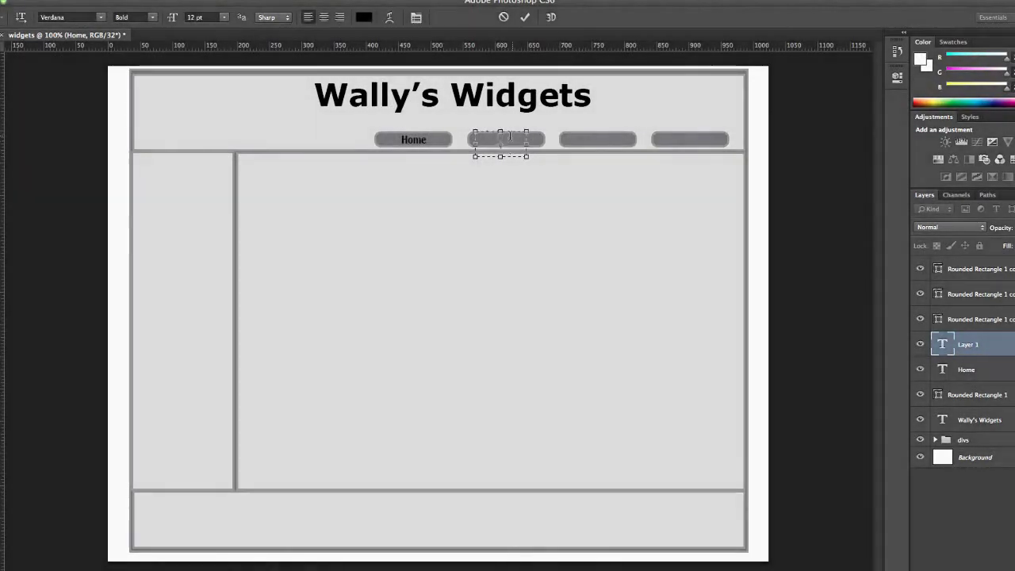
left_click(364, 16)
left_click(577, 172)
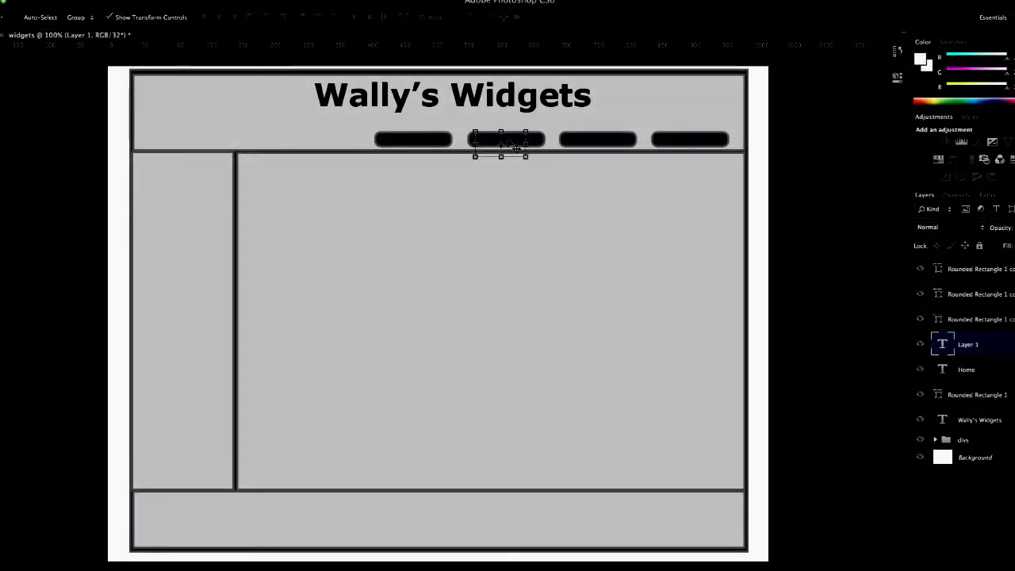
key("ctrl+t")
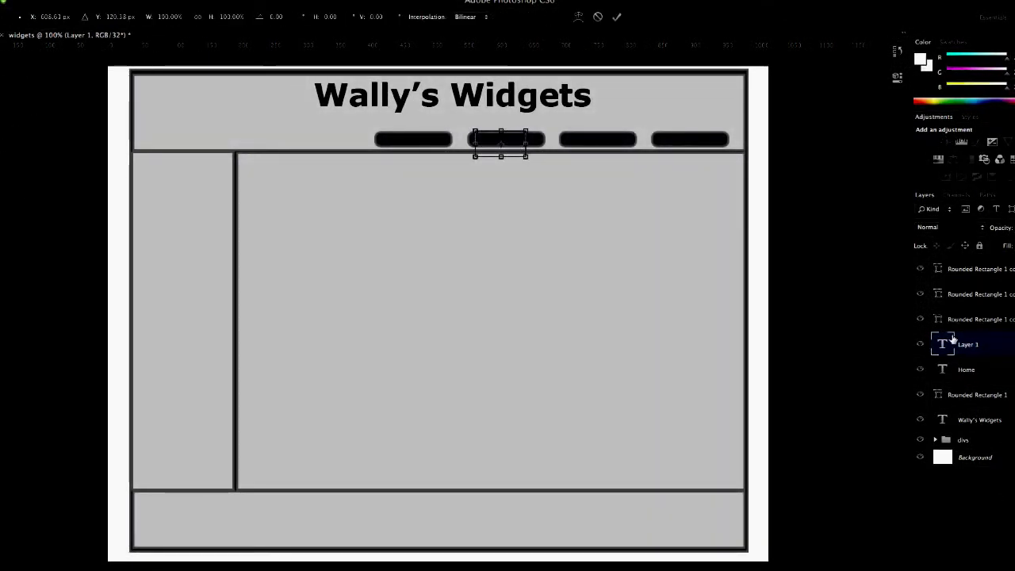
key("Return")
key("t")
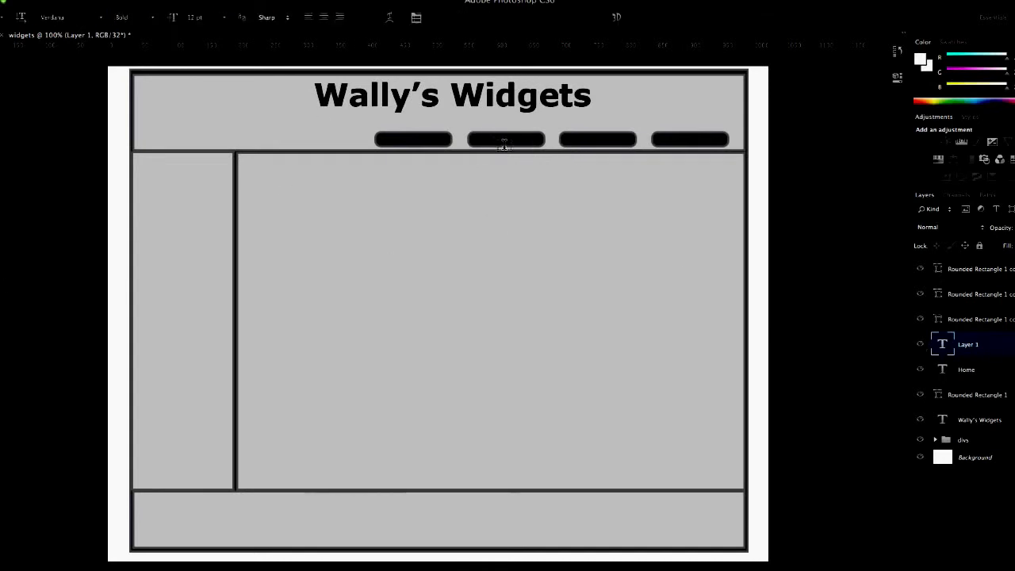
Add another empty text layer with black text on the second navigation button and an empty text box on the third button
left_click(488, 139)
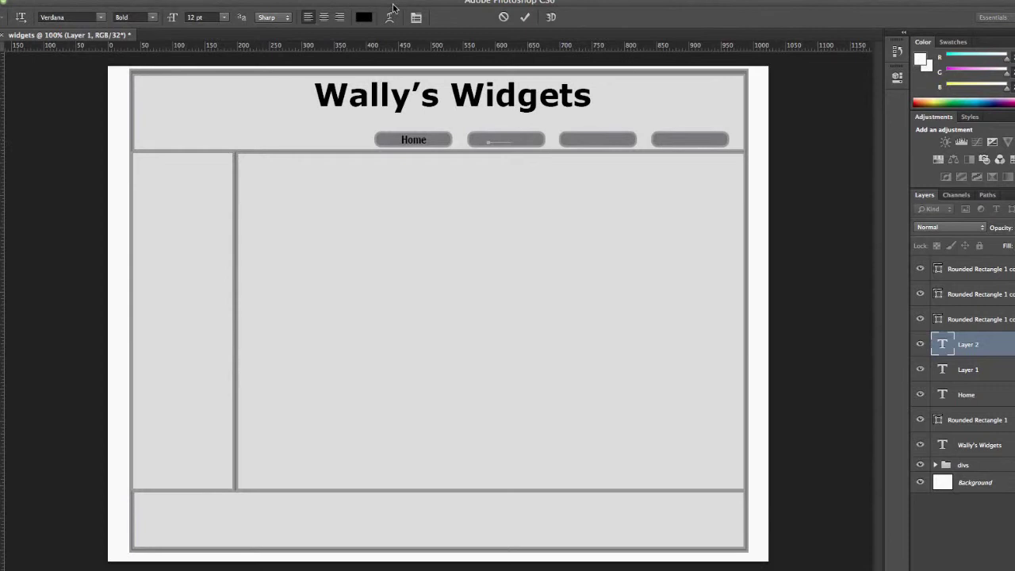
left_click(365, 17)
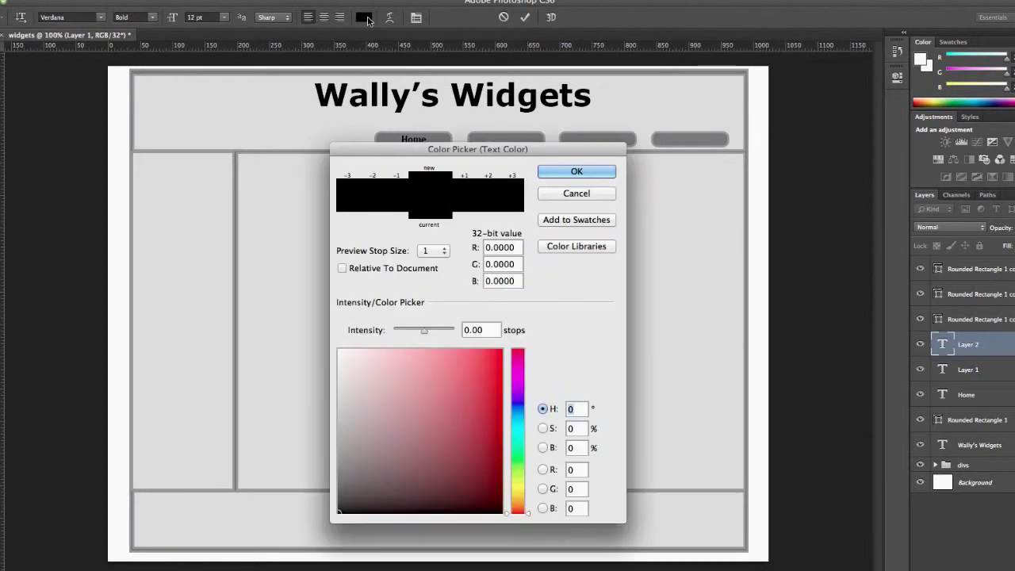
left_click(576, 170)
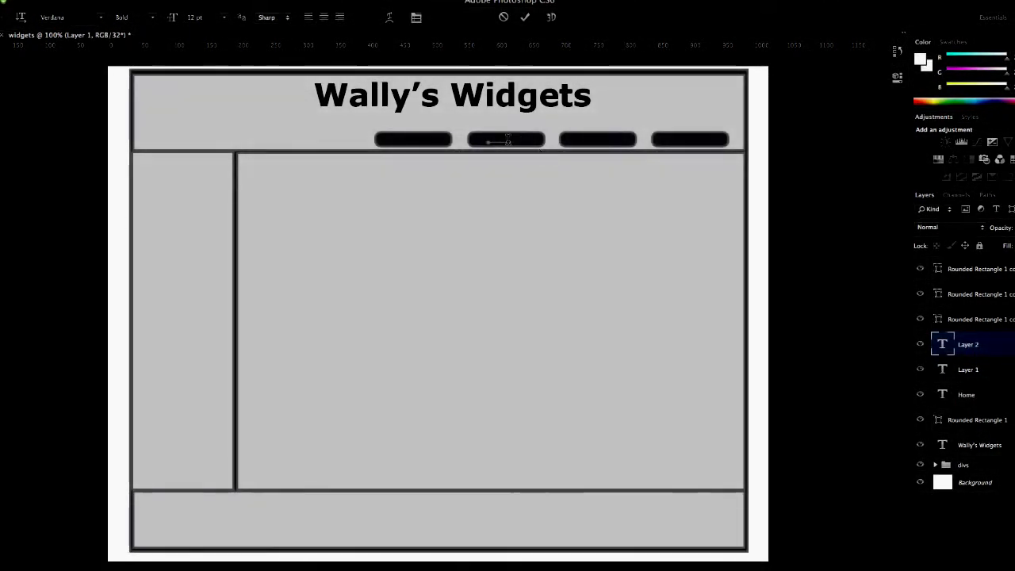
left_click_drag(507, 139, 487, 140)
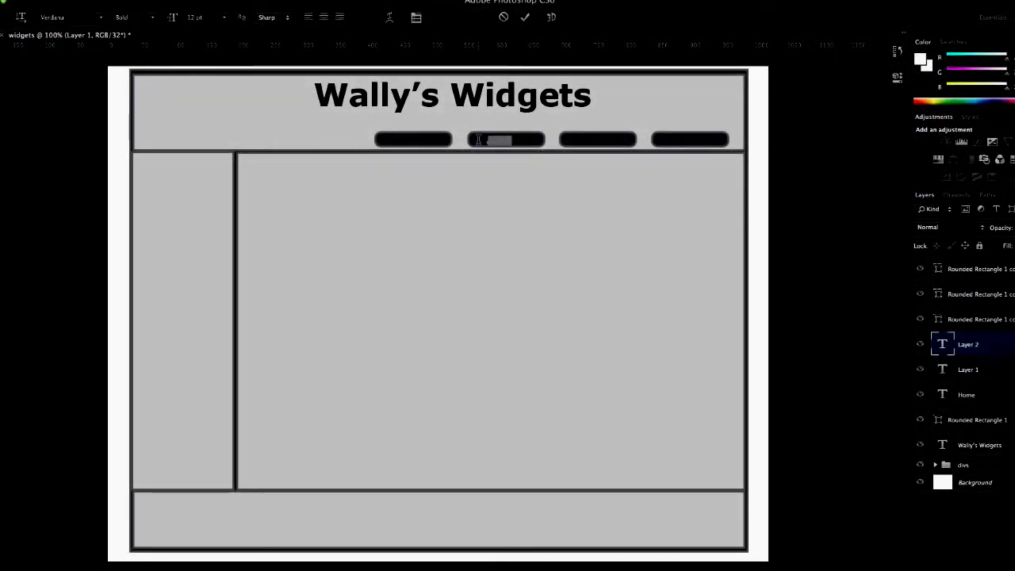
left_click(924, 343)
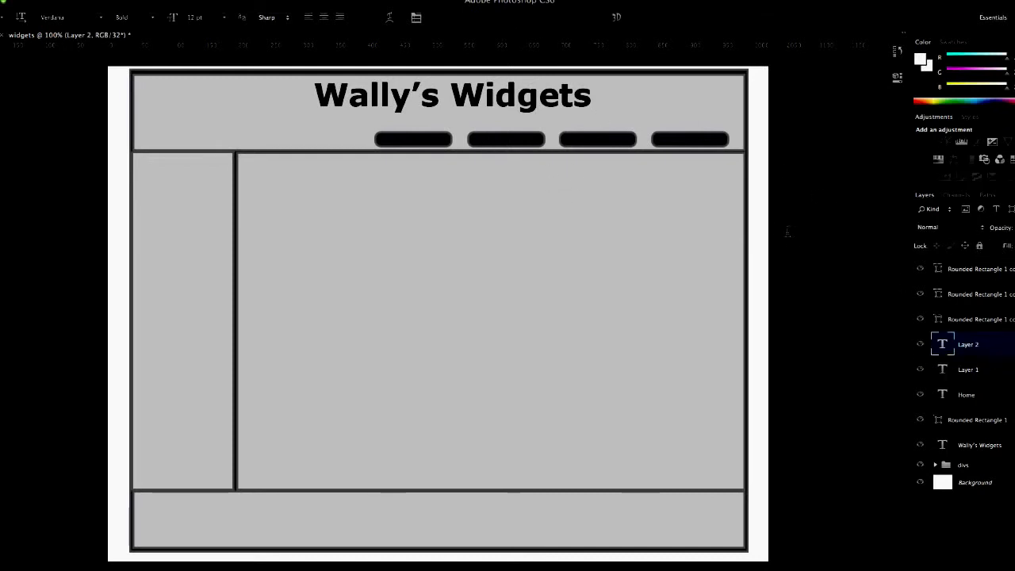
left_click_drag(573, 132, 619, 143)
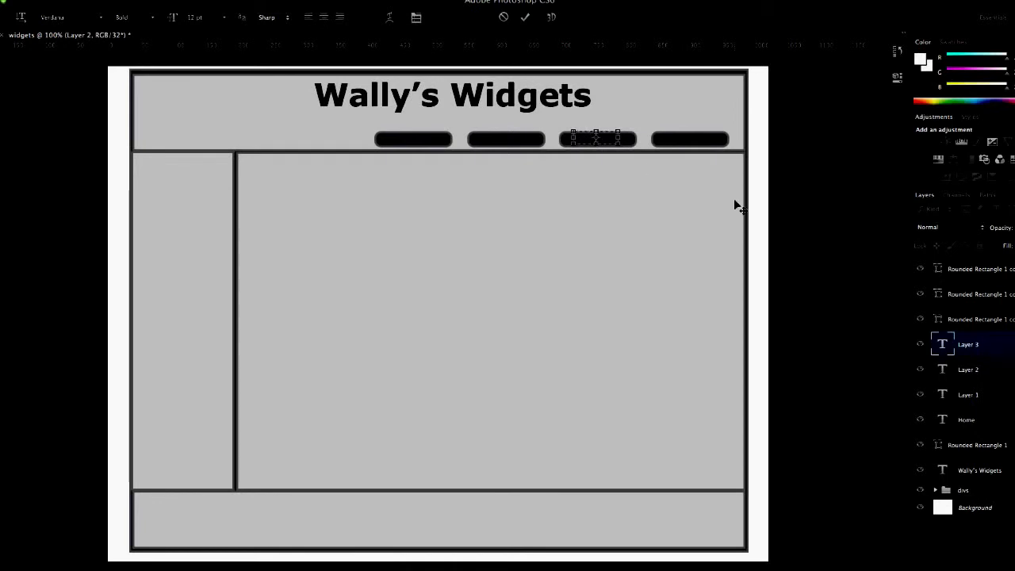
left_click(915, 349)
Move Layer 3, Layer 2, Layer 1 and the Home text layer above all the rounded rectangle layers
left_click_drag(944, 344, 976, 256)
left_click_drag(968, 368, 981, 293)
left_click_drag(981, 393, 979, 321)
left_click_drag(974, 419, 942, 345)
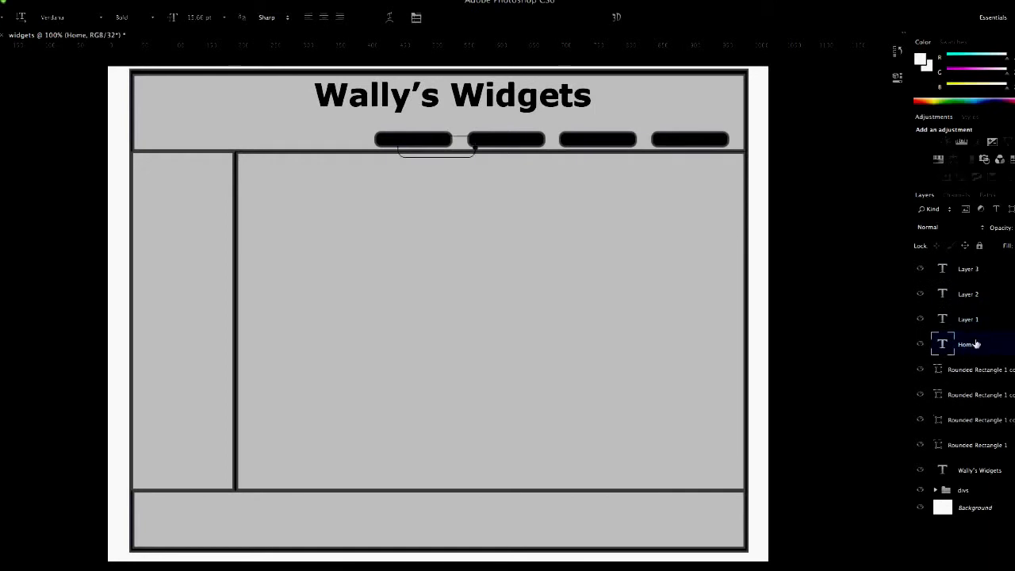
Enter "Sales" in the Layer 1 text box and centre the label on the second navigation button with Free Transform
double_click(944, 318)
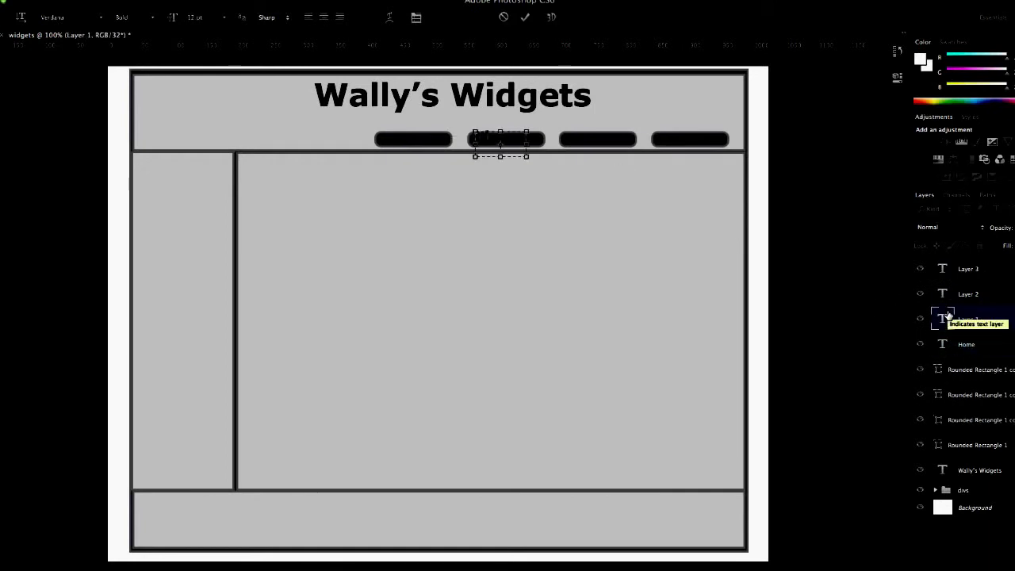
type("Sales")
key("ctrl+Return")
key("v")
key("ctrl+t")
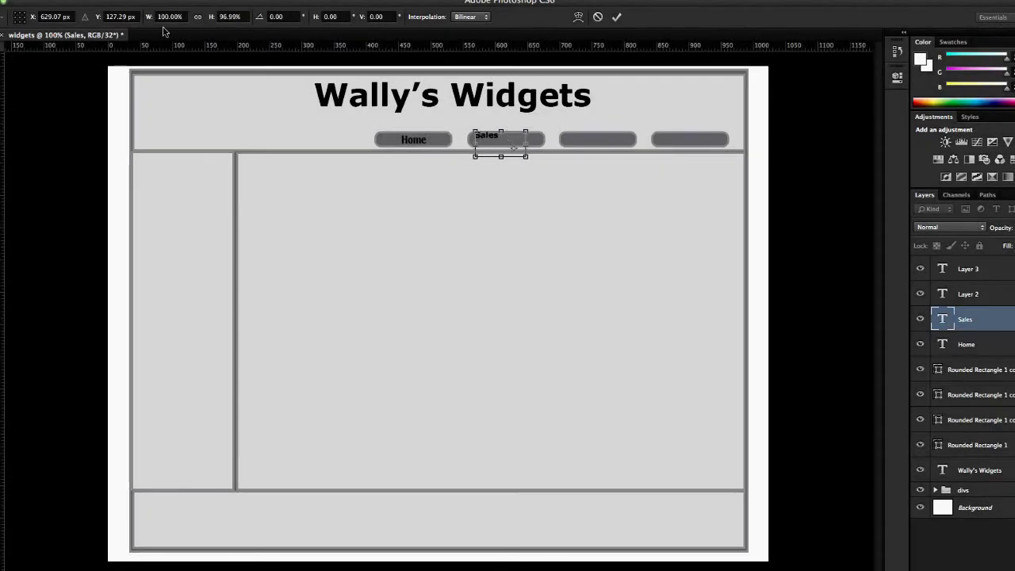
Fill the remaining text layers with "Service" and "Contact", and move "Contact" onto the rightmost navigation button
key("t")
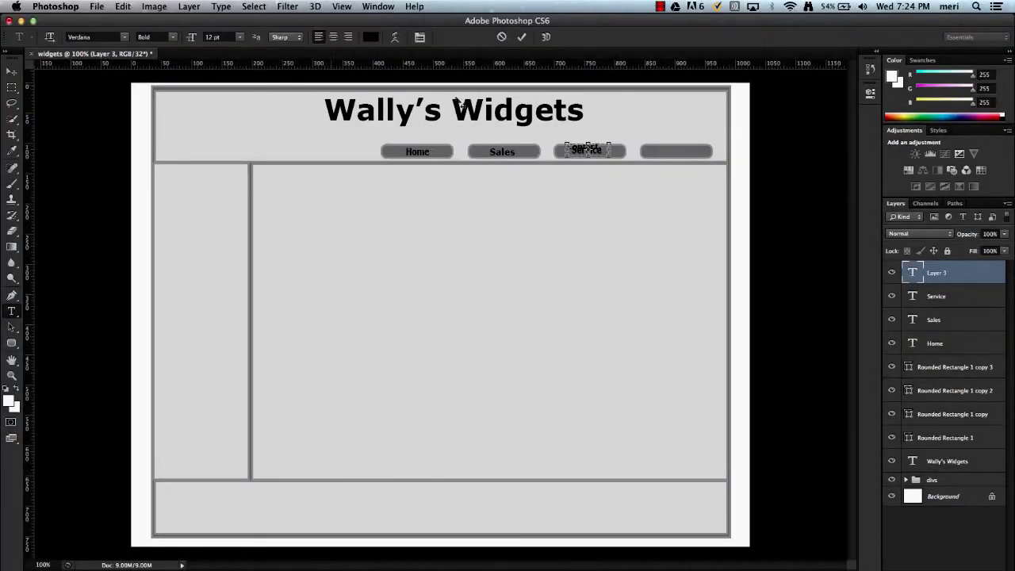
left_click(12, 72)
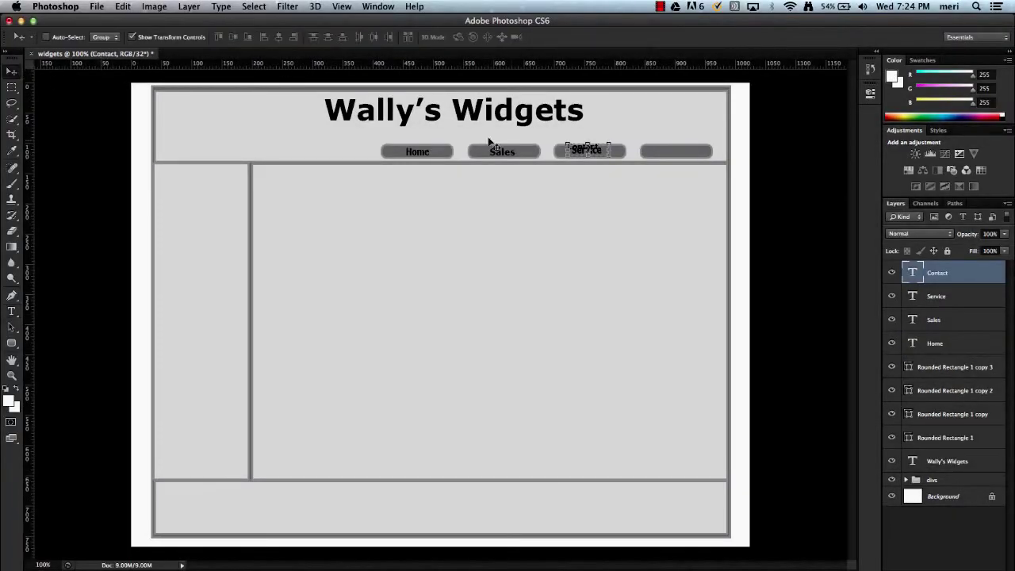
left_click_drag(595, 157, 681, 156)
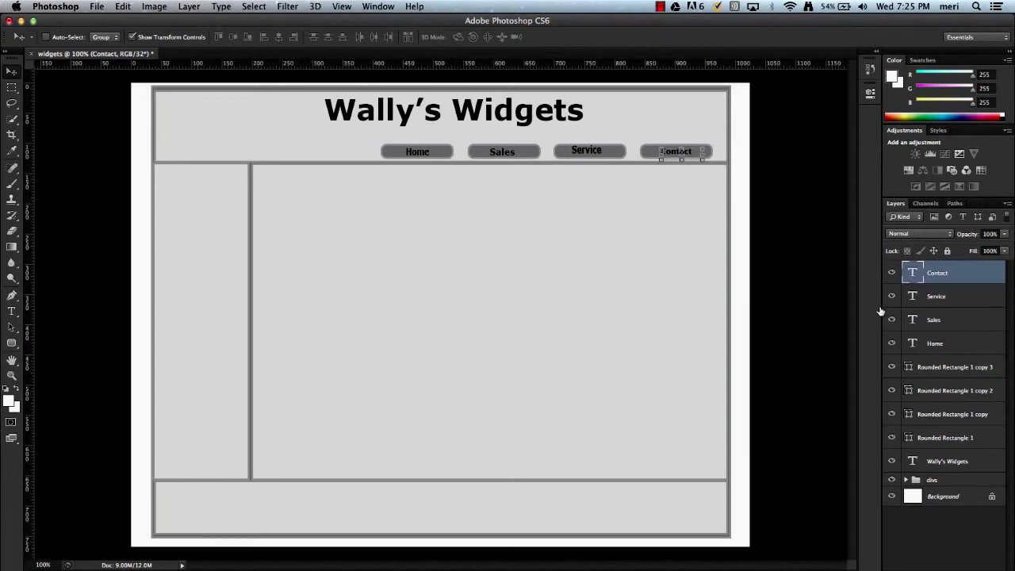
Lock the Contact, Service, Sales and Home text layers
left_click(947, 251)
left_click(984, 295)
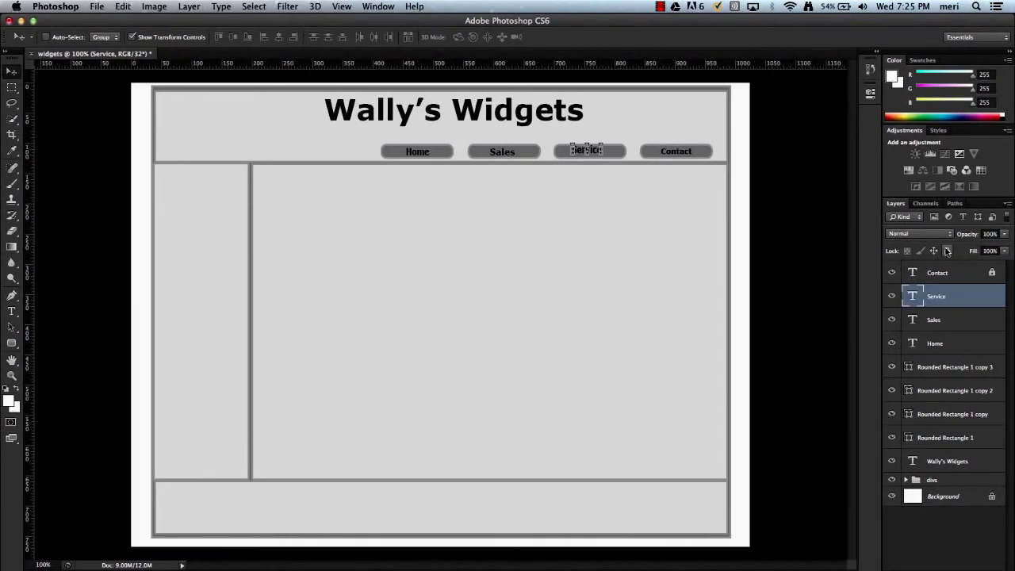
left_click(946, 251)
left_click(983, 320)
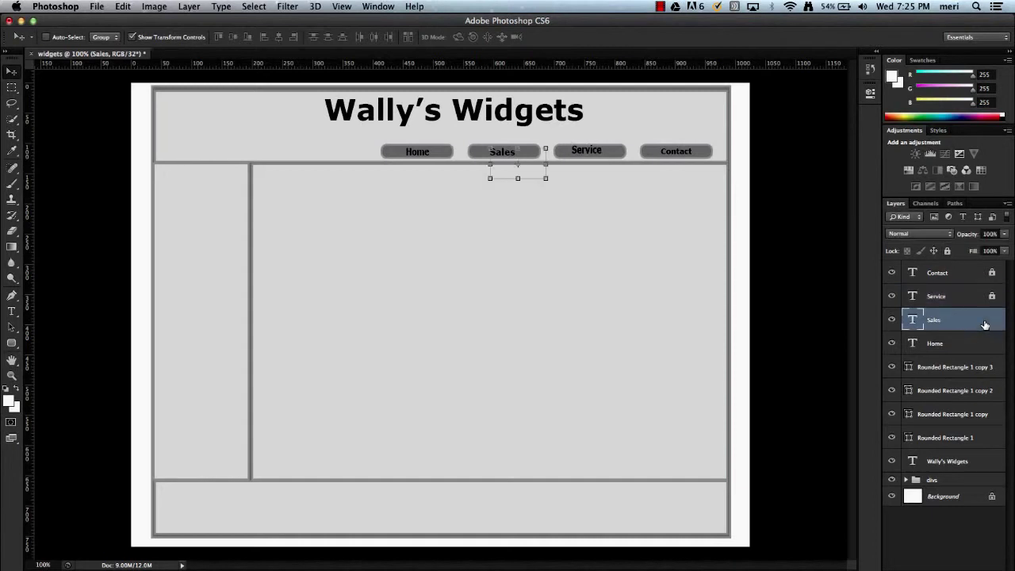
left_click(947, 252)
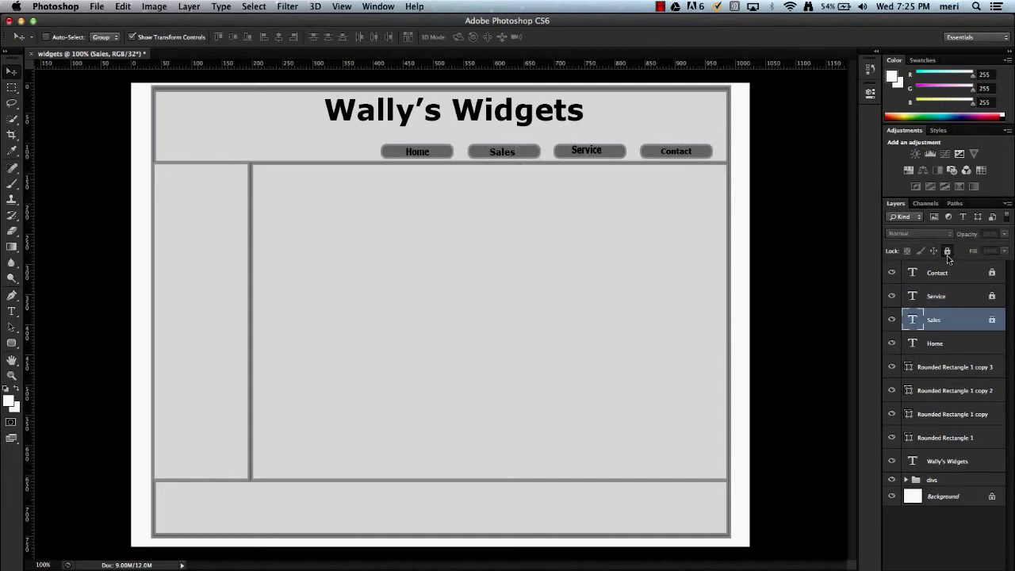
left_click(997, 342)
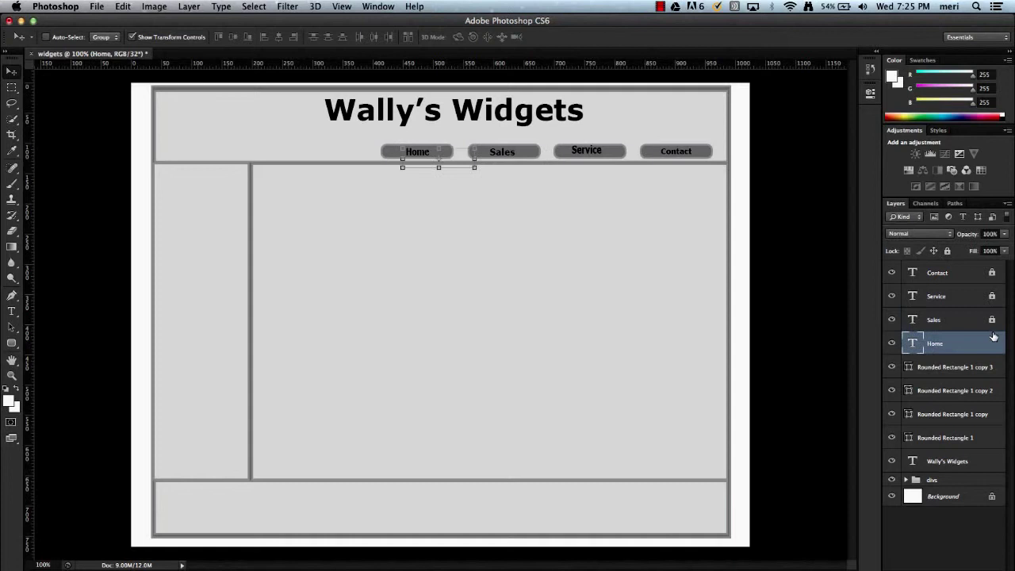
left_click(947, 253)
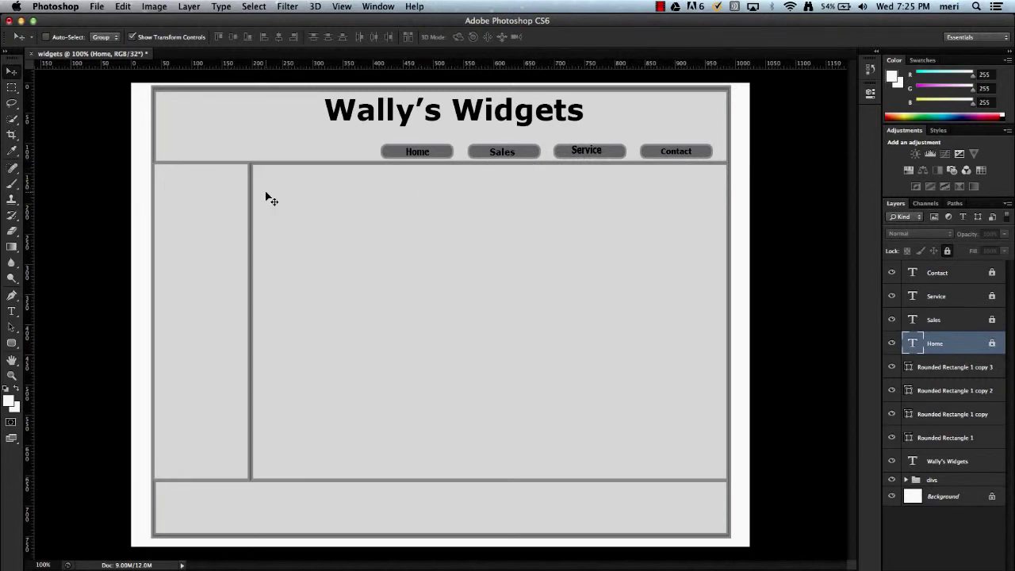
Draw a rectangle about 133 by 90 px at the header's left end with the Rectangle tool
left_click(13, 342)
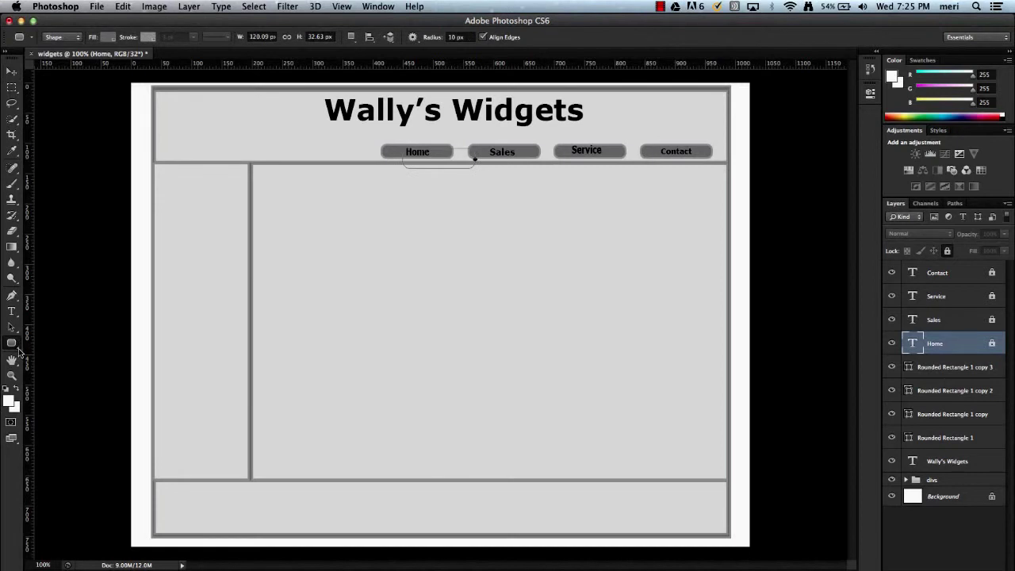
left_click(19, 351)
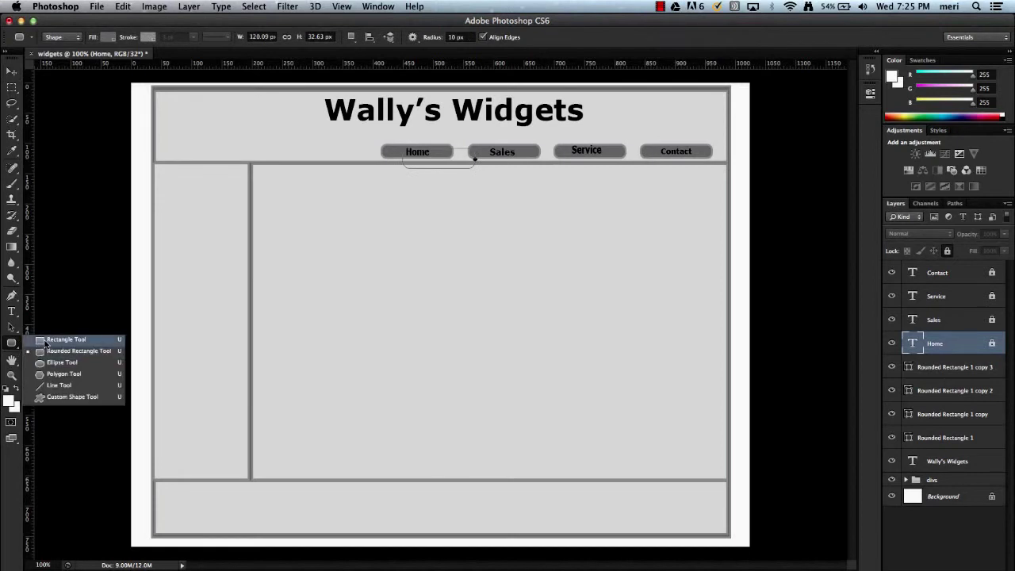
left_click(46, 341)
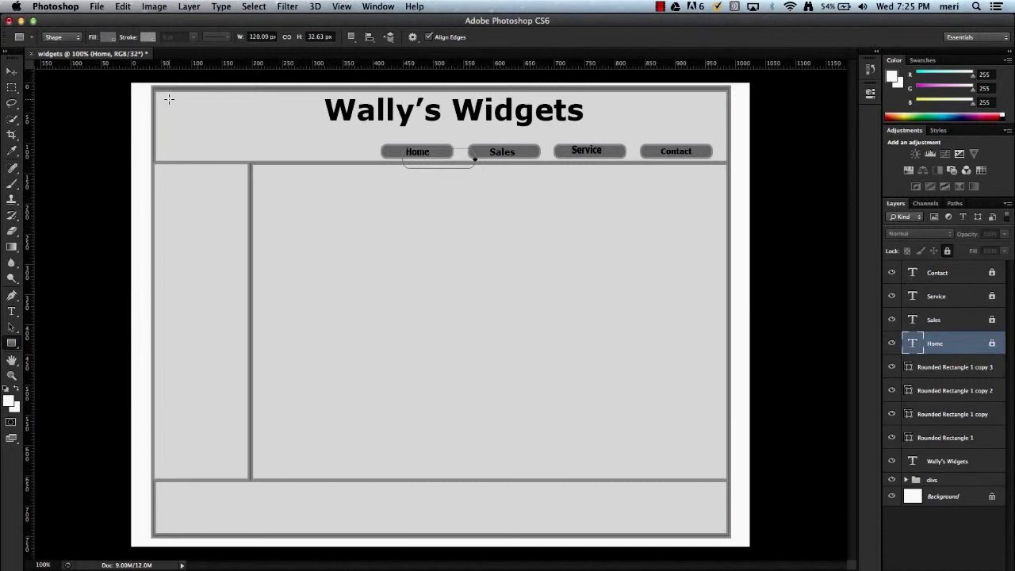
left_click_drag(169, 98, 249, 154)
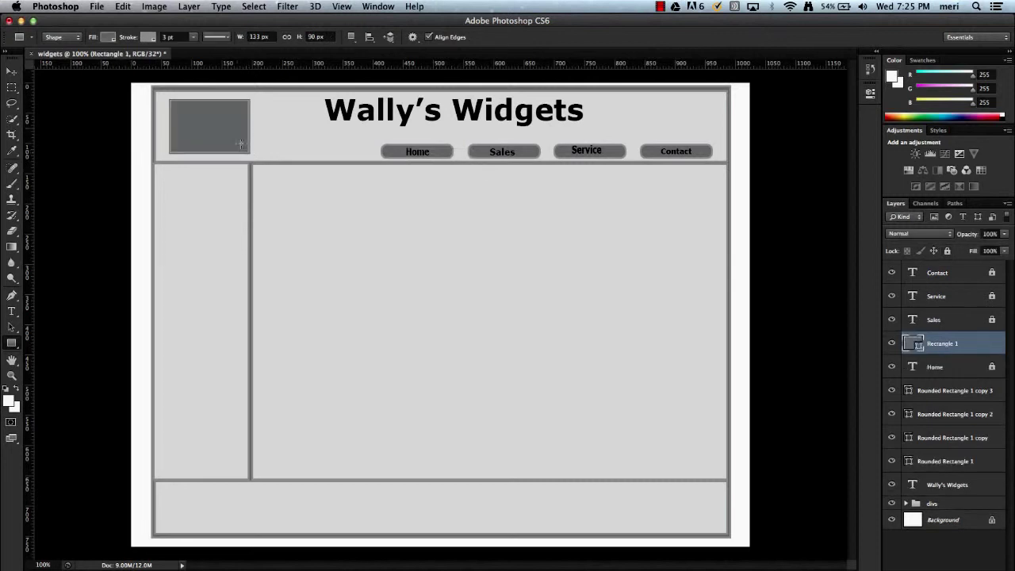
Set the header rectangle's fill to white and its stroke to black
left_click(108, 38)
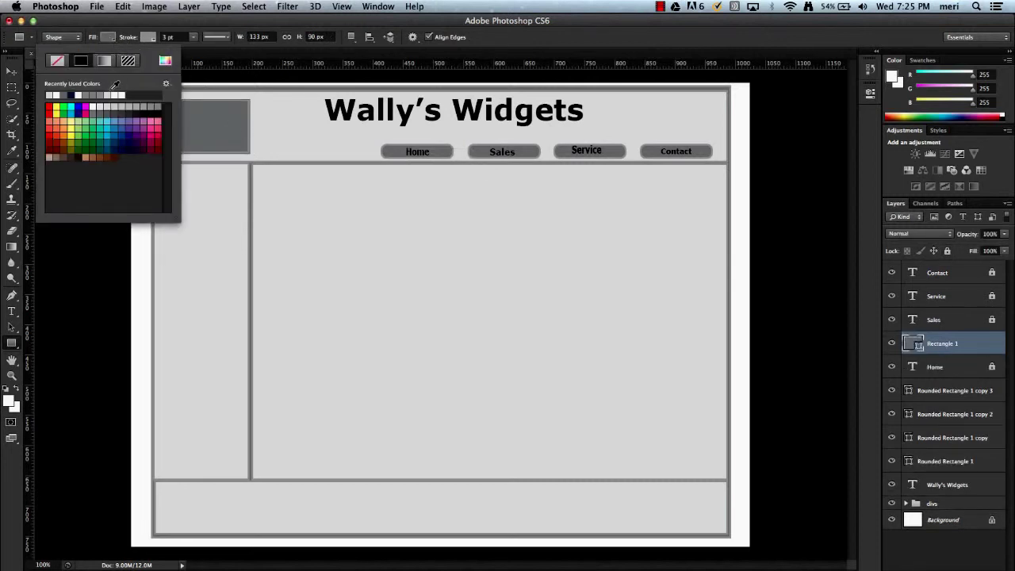
left_click(118, 95)
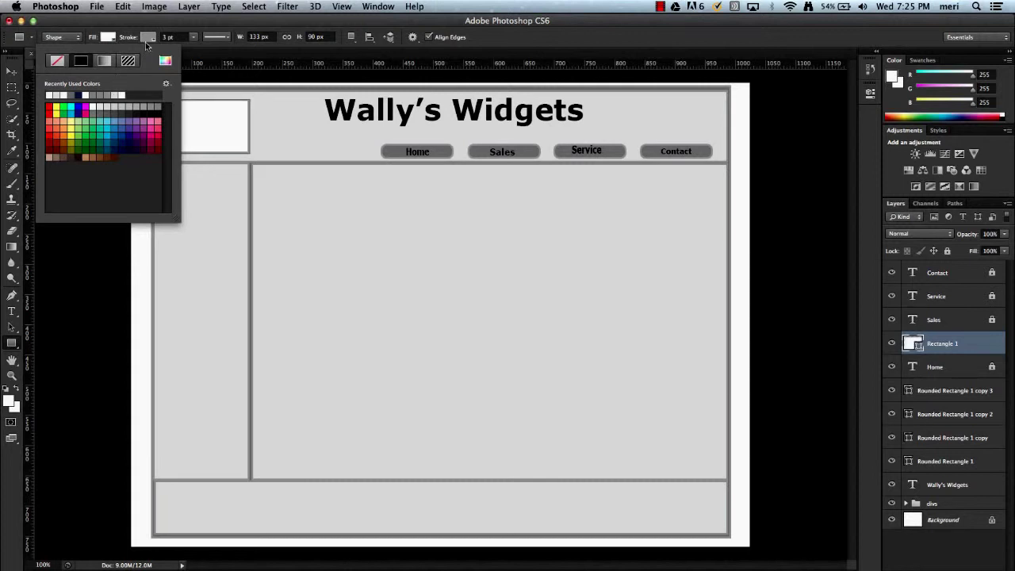
left_click(148, 38)
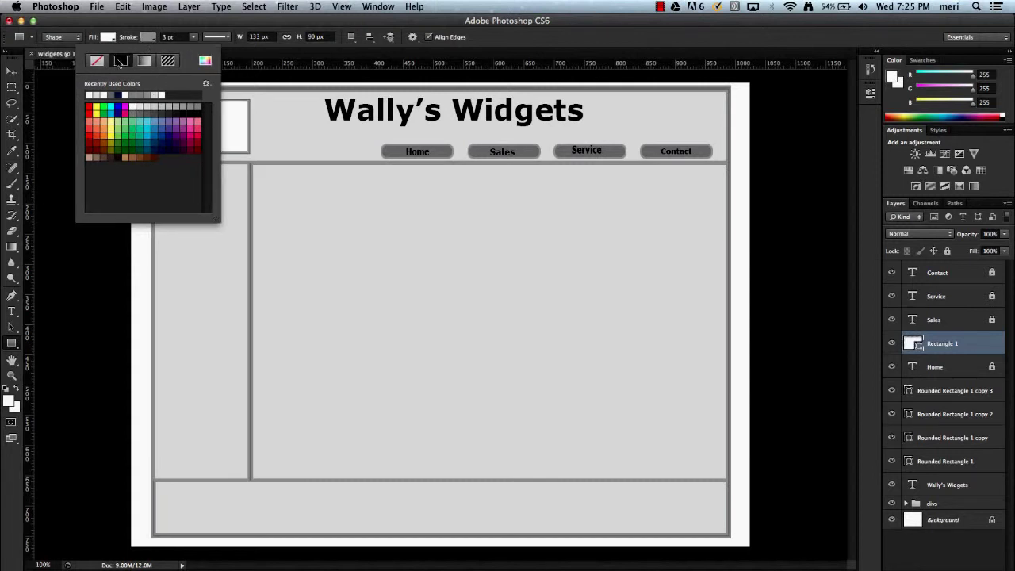
left_click(197, 106)
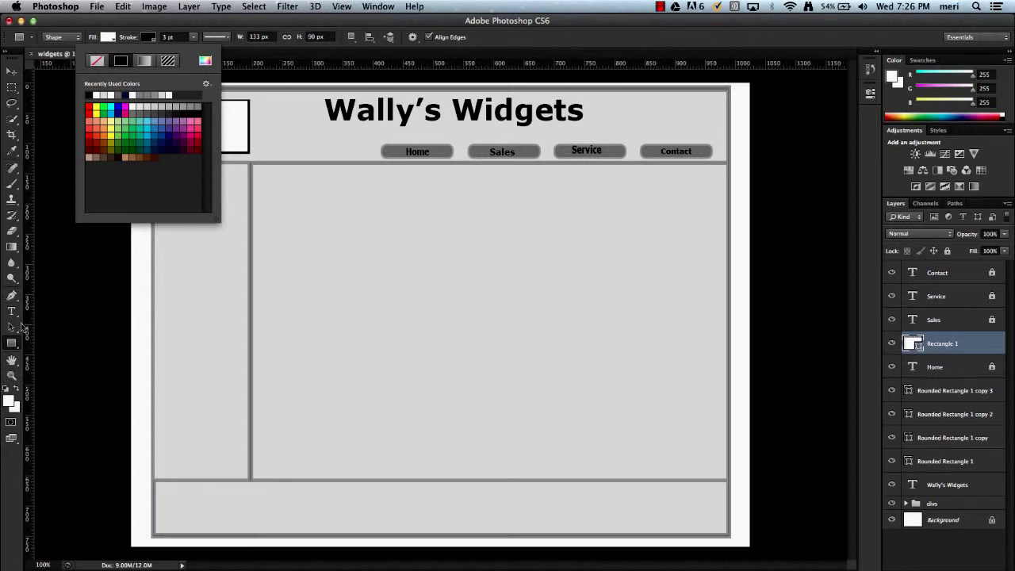
key("Escape")
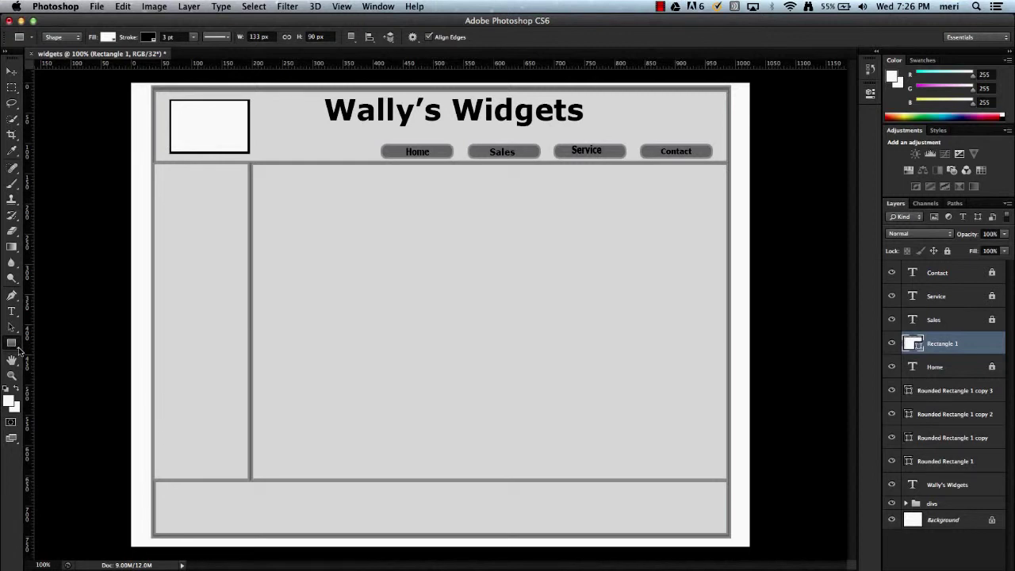
Choose the Line tool and set the header rectangle's fill to none
left_click(18, 347)
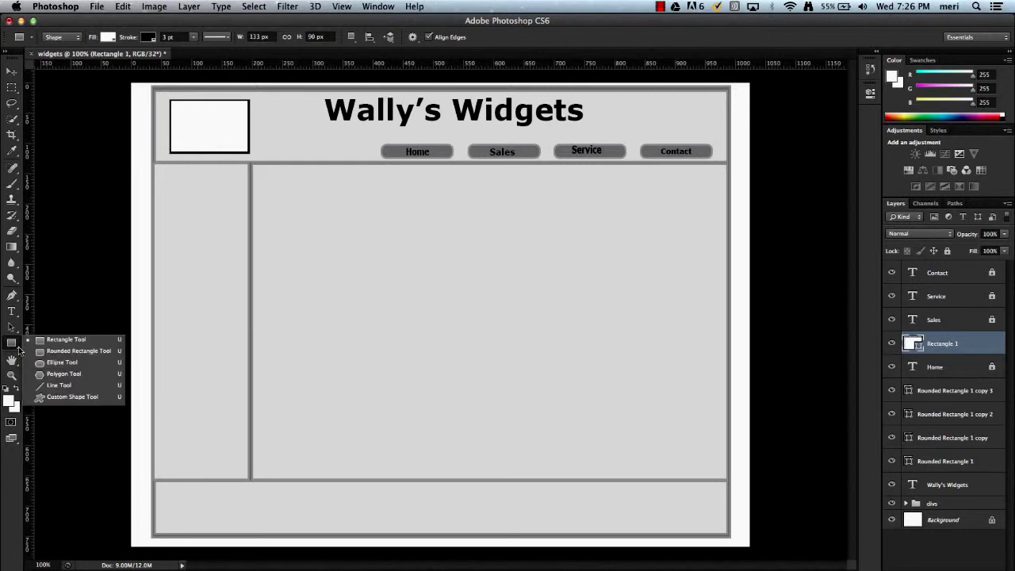
left_click(48, 386)
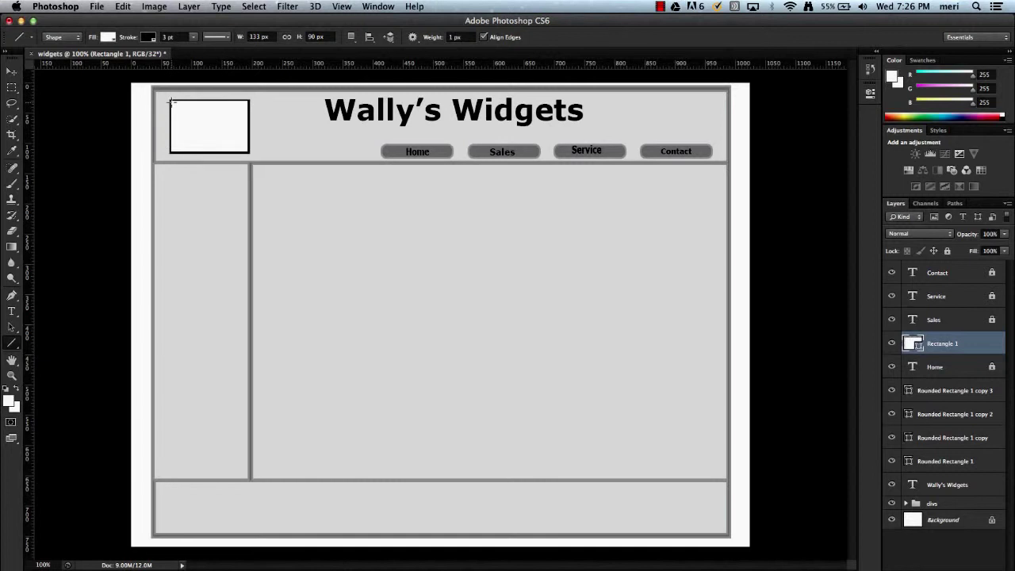
left_click(108, 37)
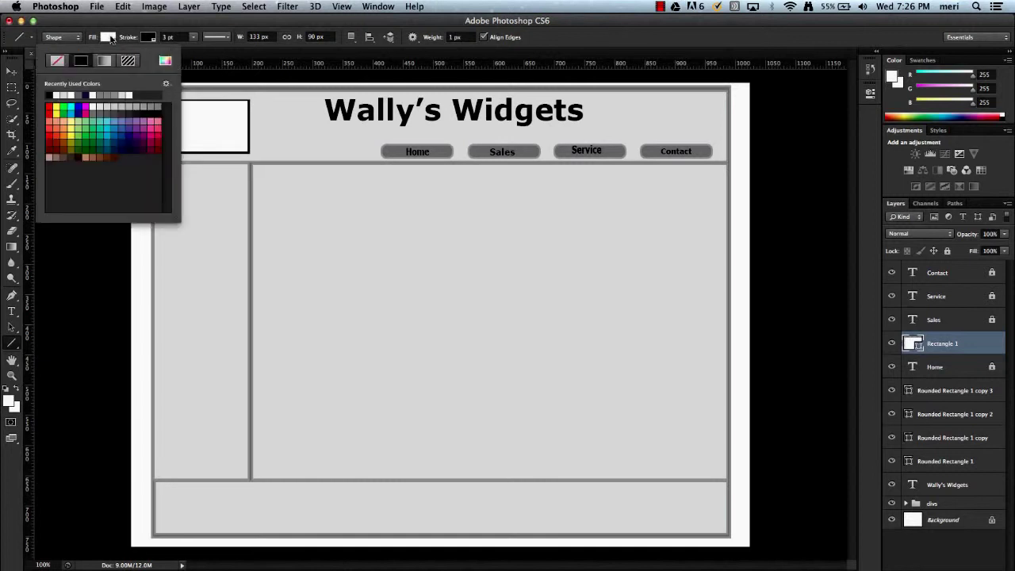
left_click(58, 61)
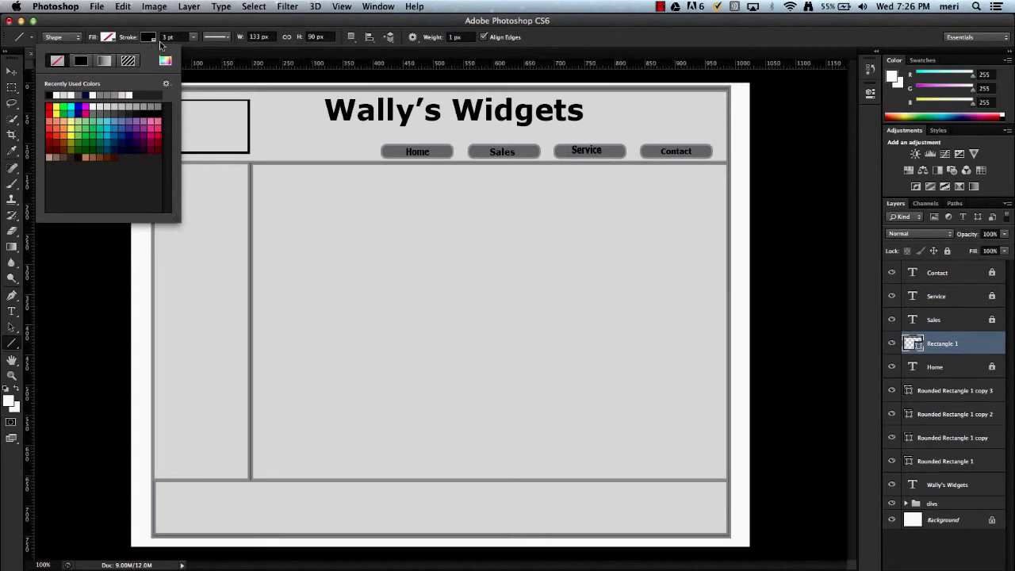
left_click(205, 62)
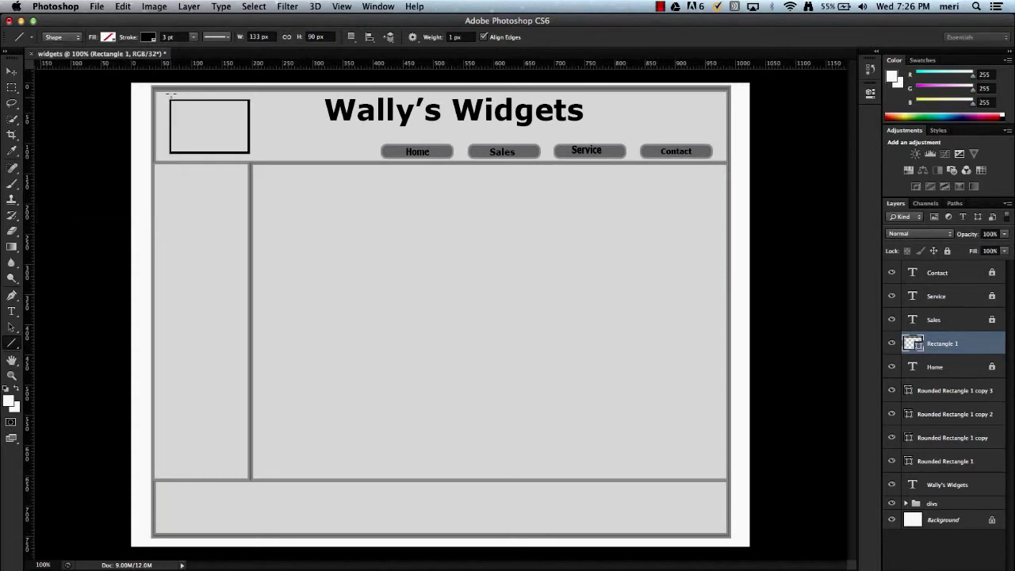
Draw two crossing diagonal lines between the header box's corners and group both lines with the rectangle
left_click_drag(169, 99, 249, 152)
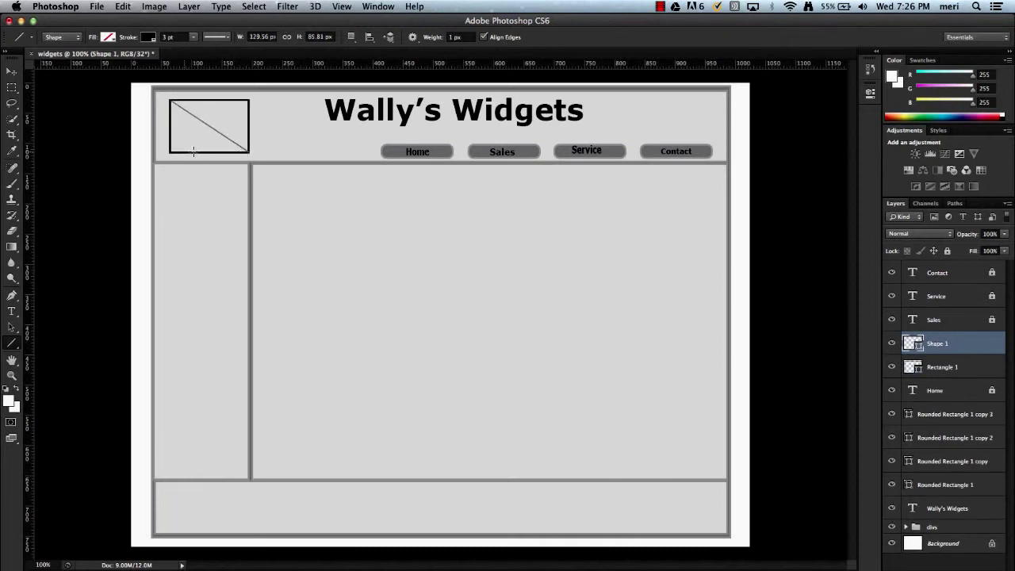
left_click_drag(169, 151, 248, 100)
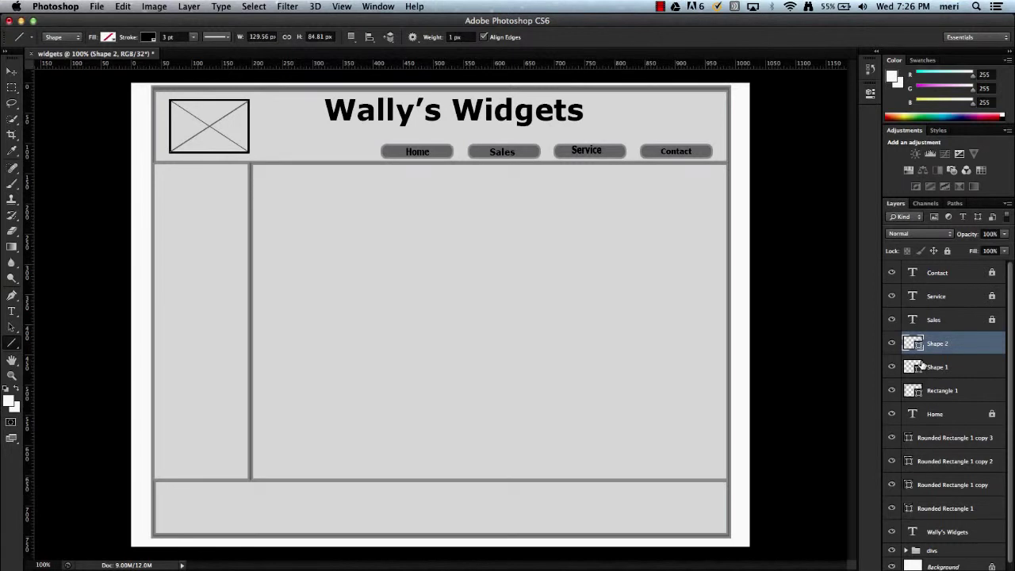
left_click(960, 373, "shift")
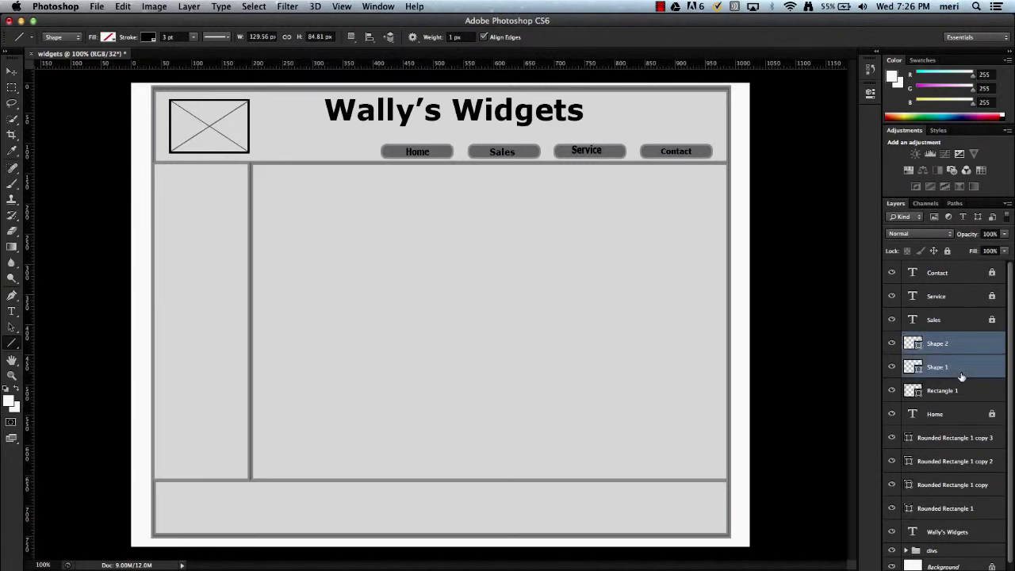
left_click(967, 390, "shift")
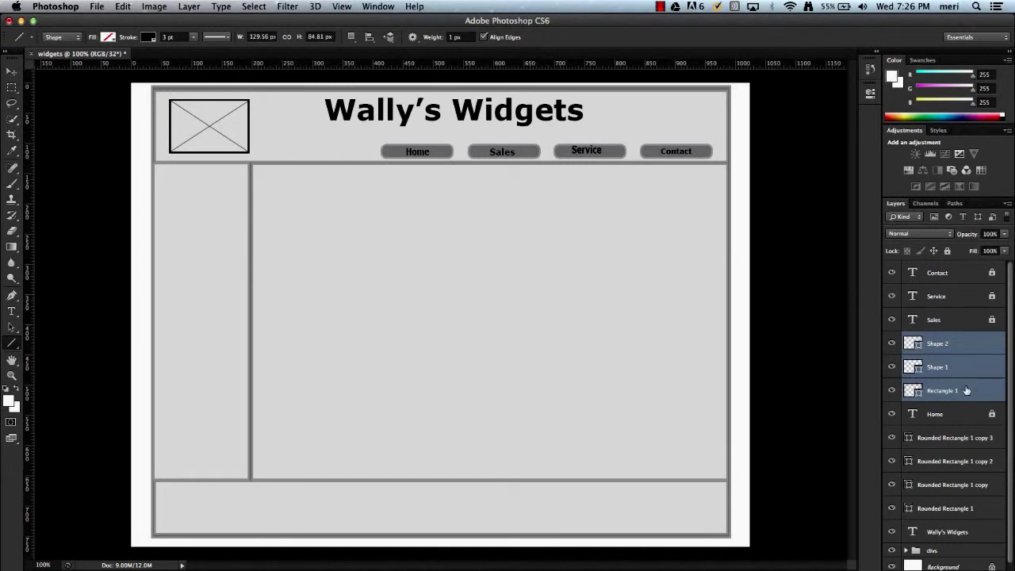
key("super+g")
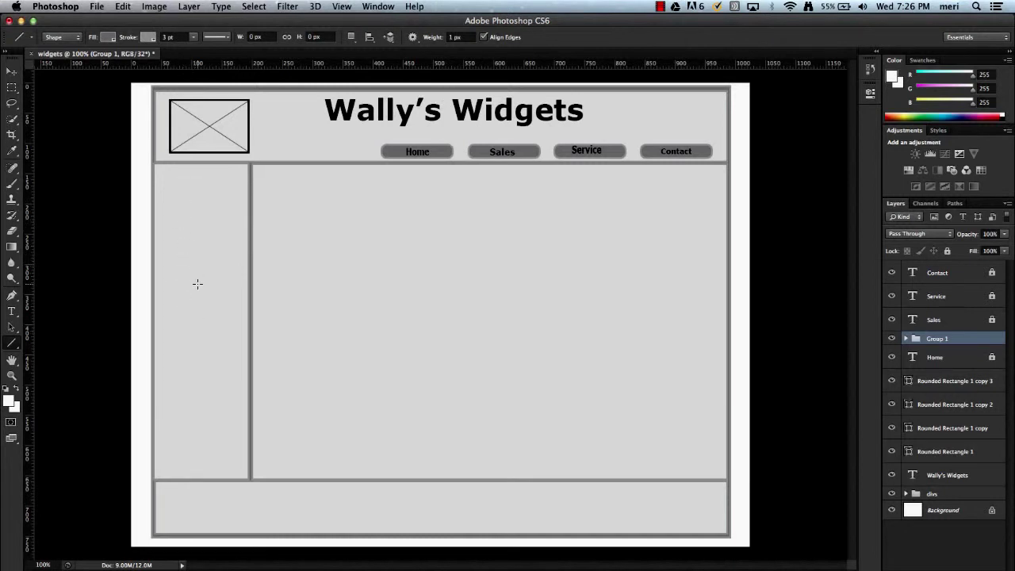
Add the text "Link" near the top of the left sidebar and nudge it into position
left_click(12, 311)
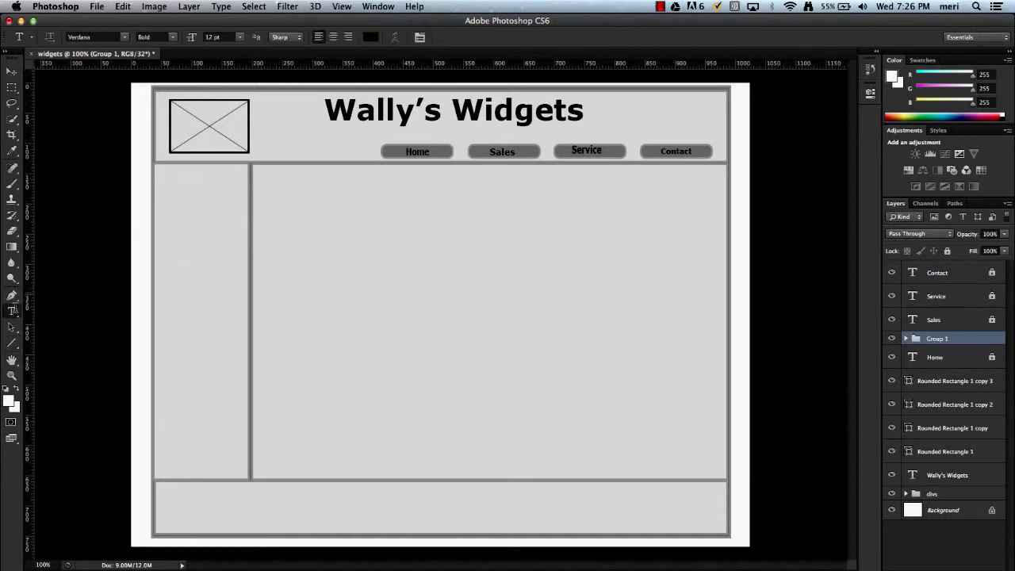
left_click(170, 204)
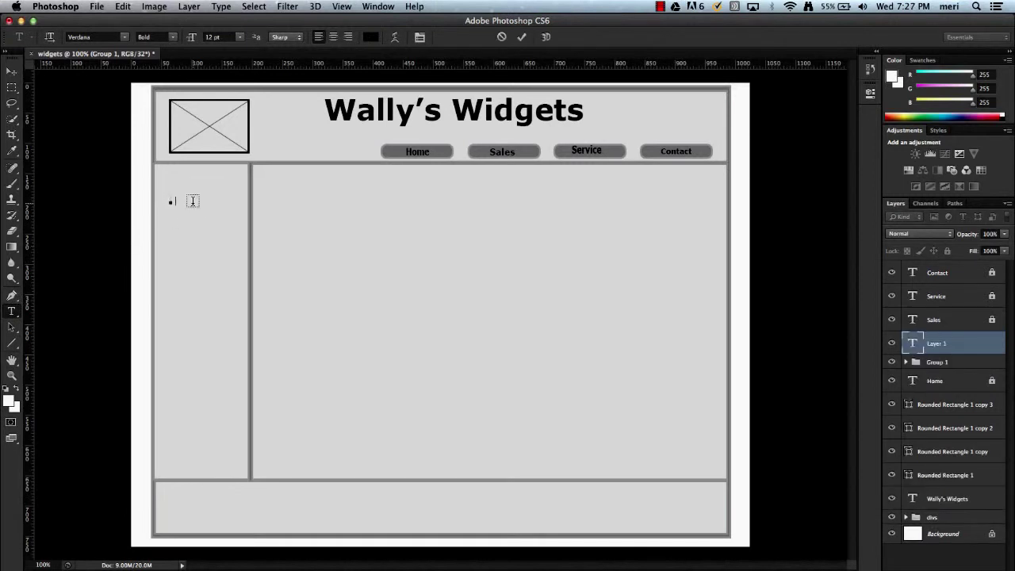
type("Link")
left_click_drag(193, 200, 171, 200)
key("super+h")
left_click(13, 74)
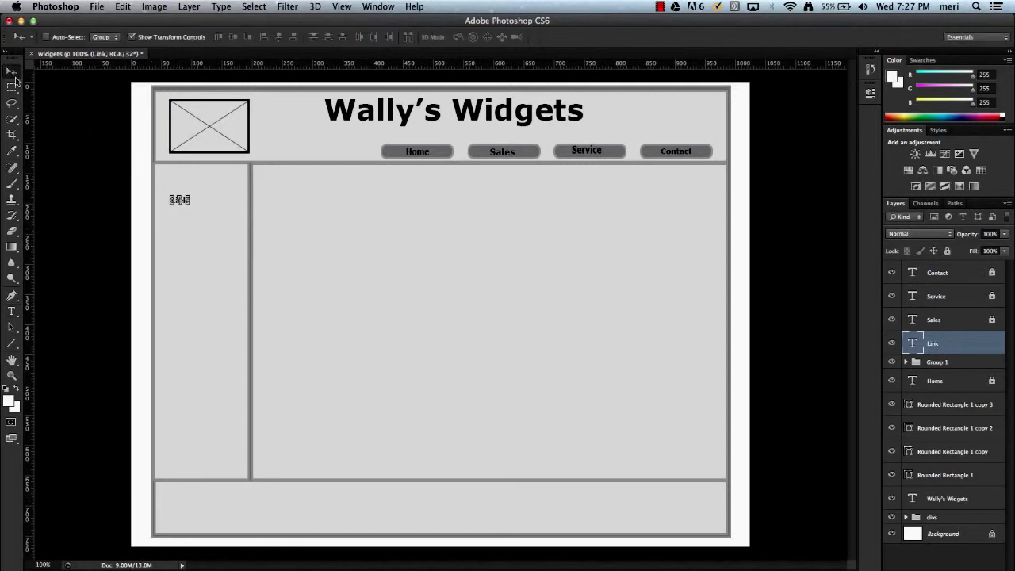
left_click_drag(173, 211, 174, 214)
key("Up")
key("Up")
key("Up")
key("Up")
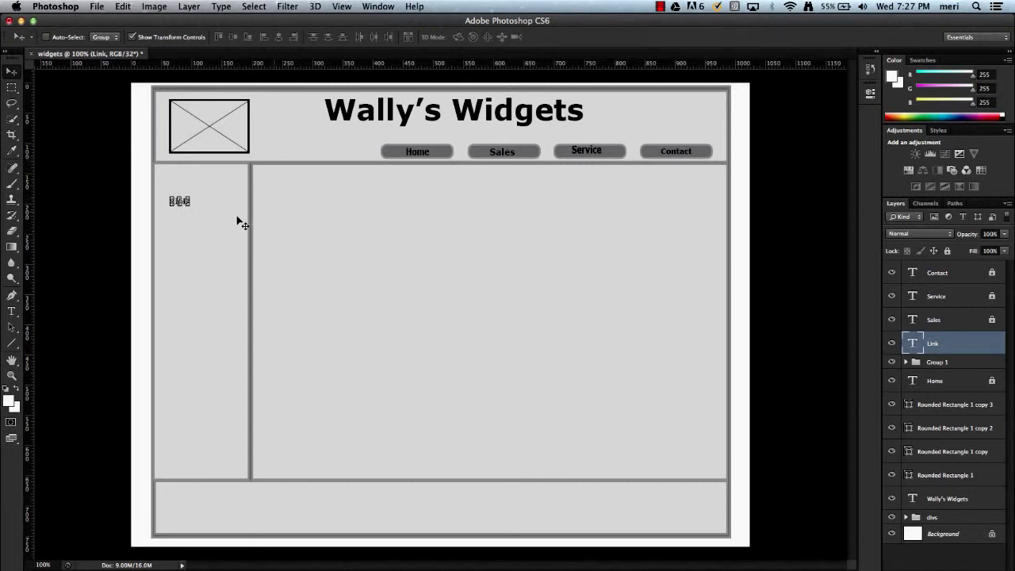
Scale the "Link" text to about 225% width and 183% height and apply the transformation
left_click(192, 203)
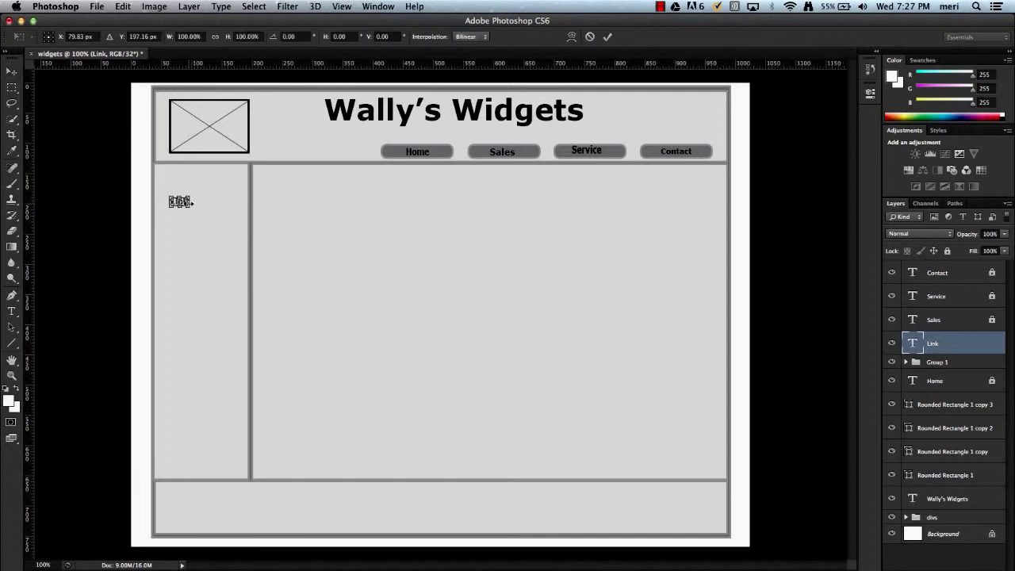
left_click_drag(191, 206, 215, 214)
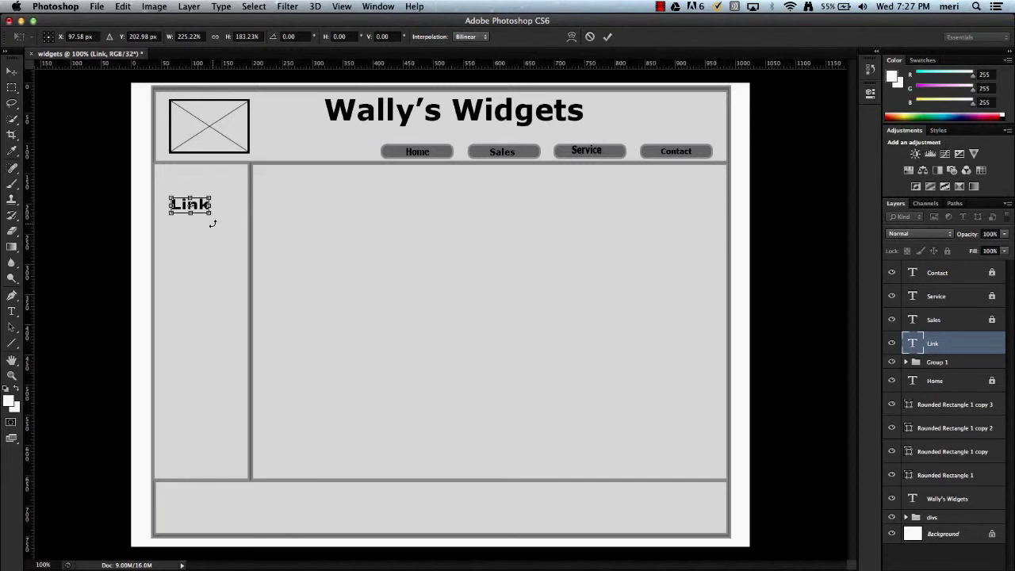
left_click(10, 73)
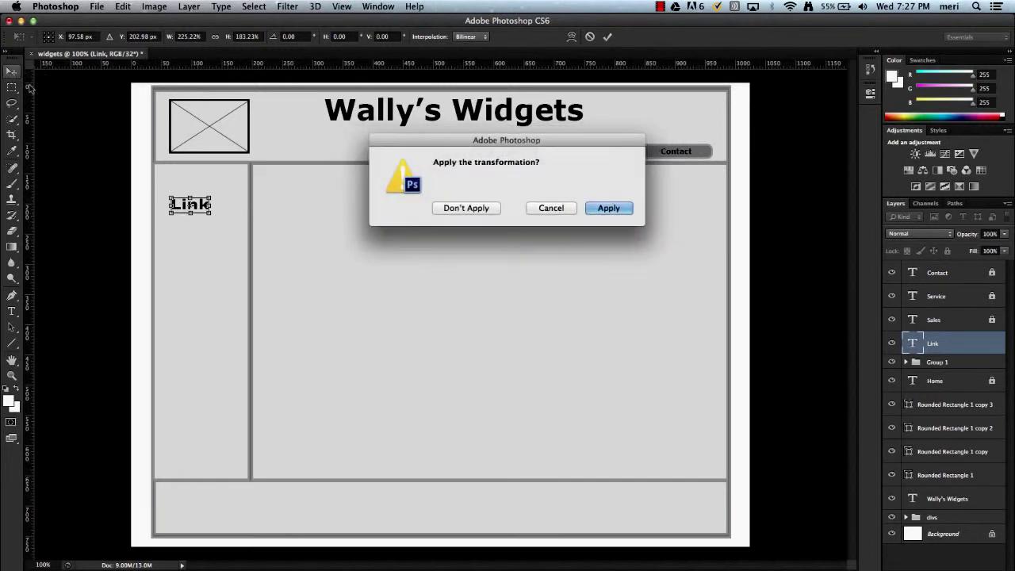
left_click(609, 208)
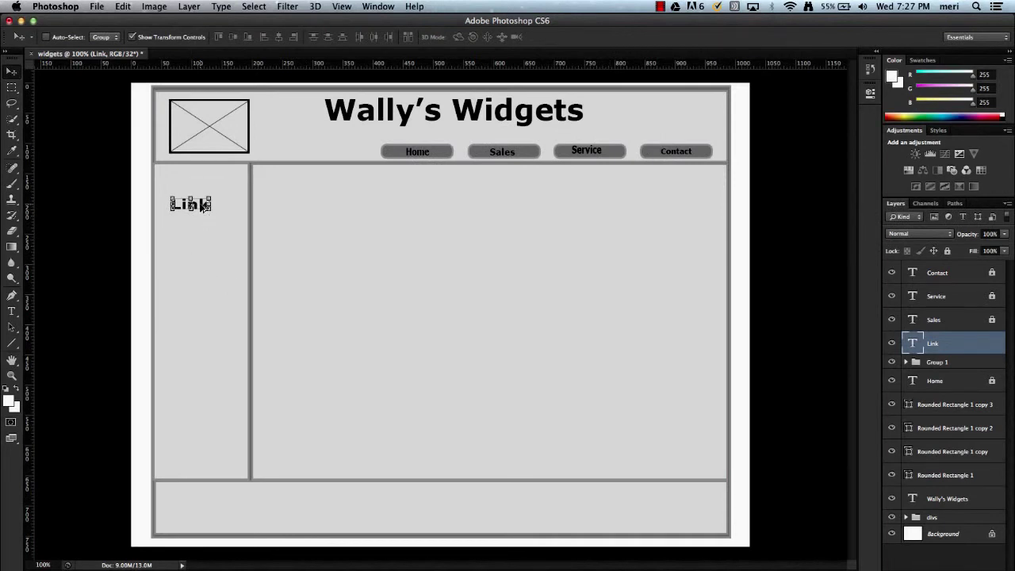
Duplicate the "Link" text twice, stacking the copies at even spacing below the original in the sidebar
mouse_move(208, 212)
left_mouse_down("alt")
mouse_move(208, 226)
mouse_move(207, 214)
left_mouse_up("alt")
key("Down")
key("Down")
key("Down")
key("Down")
key("Down")
key("Down")
key("Down")
key("Down")
key("Down")
key("Down")
key("Down")
key("Down")
key("Down")
key("Down")
key("Down")
key("Down")
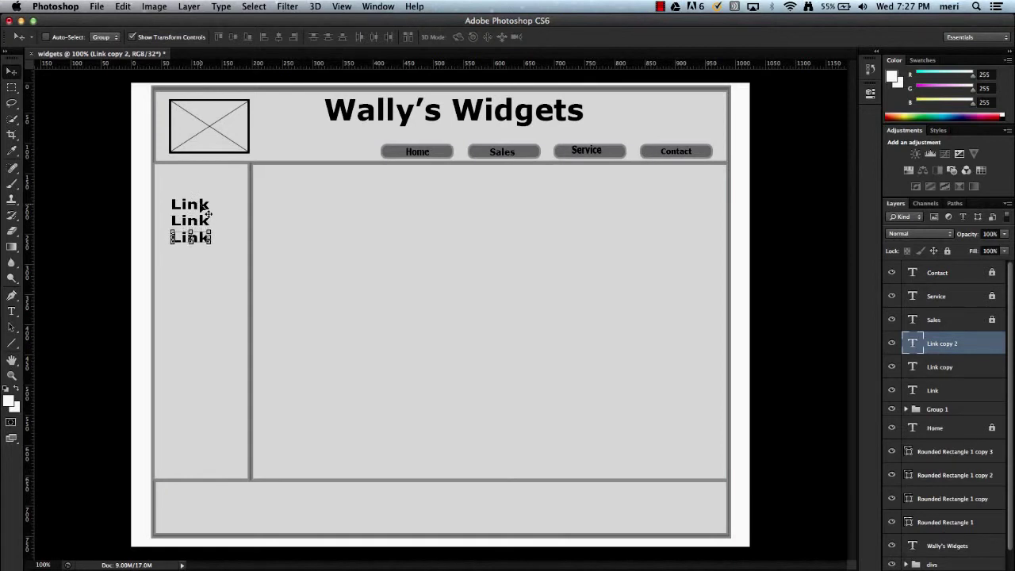
Duplicate the lowest "Link" text once more and move the copy down as the fourth sidebar entry
key("alt+Down")
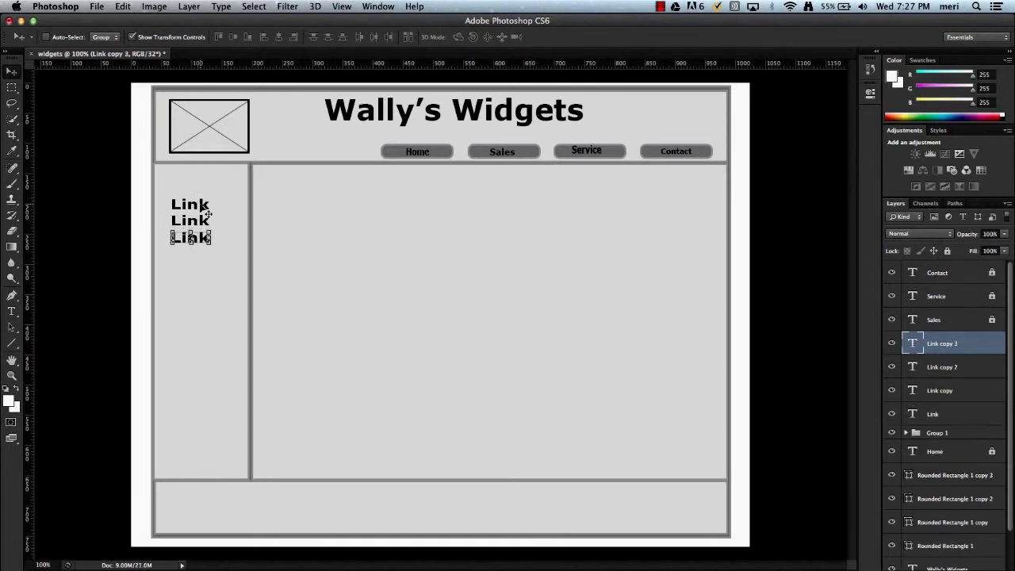
key("Down")
key("Down")
key("Down")
key("Down")
key("Down")
key("Down")
key("Down")
key("Down")
key("Down")
key("Down")
key("Down")
key("Down")
key("Down")
key("Down")
key("Down")
key("Down")
key("Down")
key("Down")
key("Down")
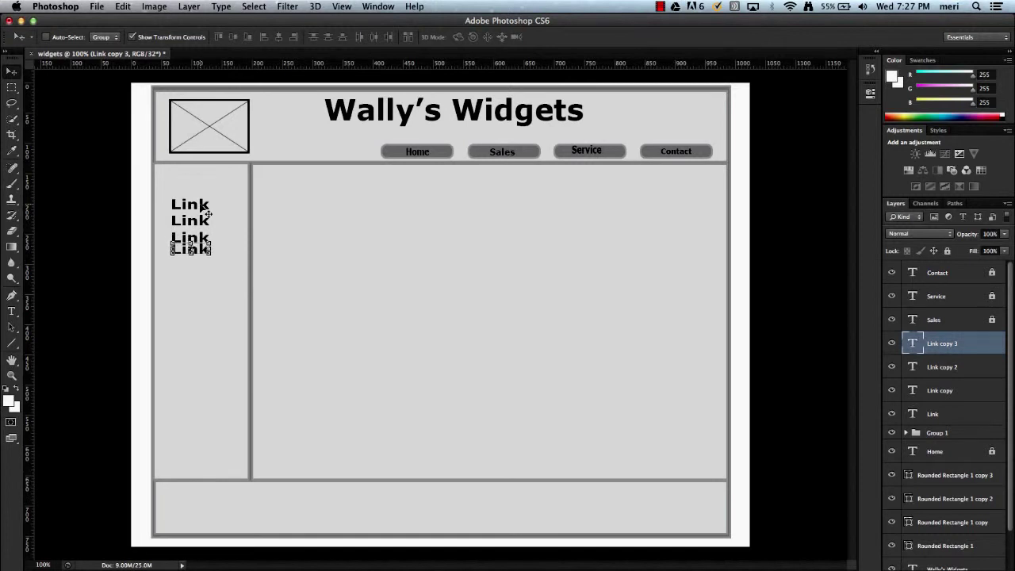
key("Down")
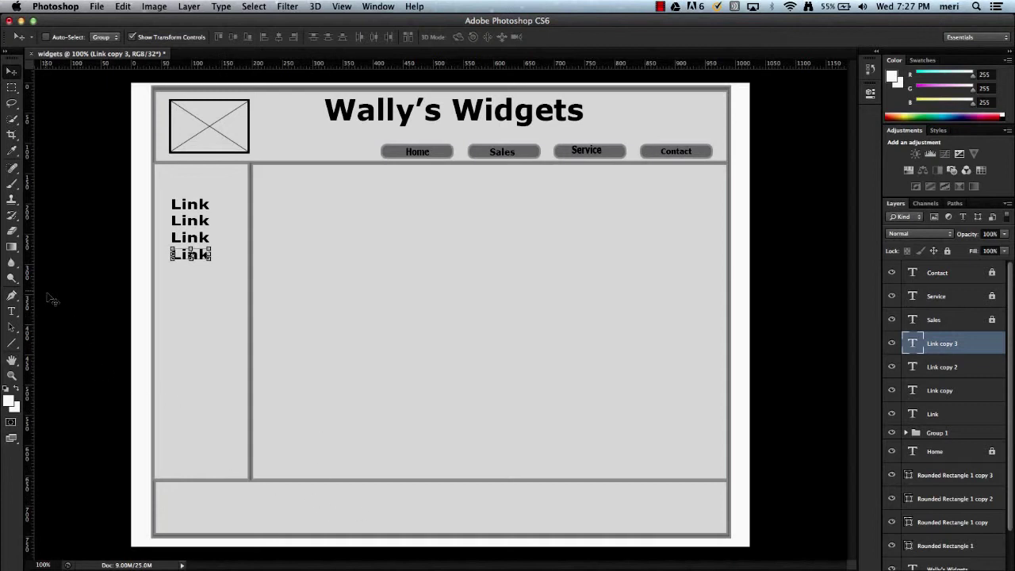
Add a footer text line reading "Wally's Widgets" followed by the company's street address
left_click(11, 312)
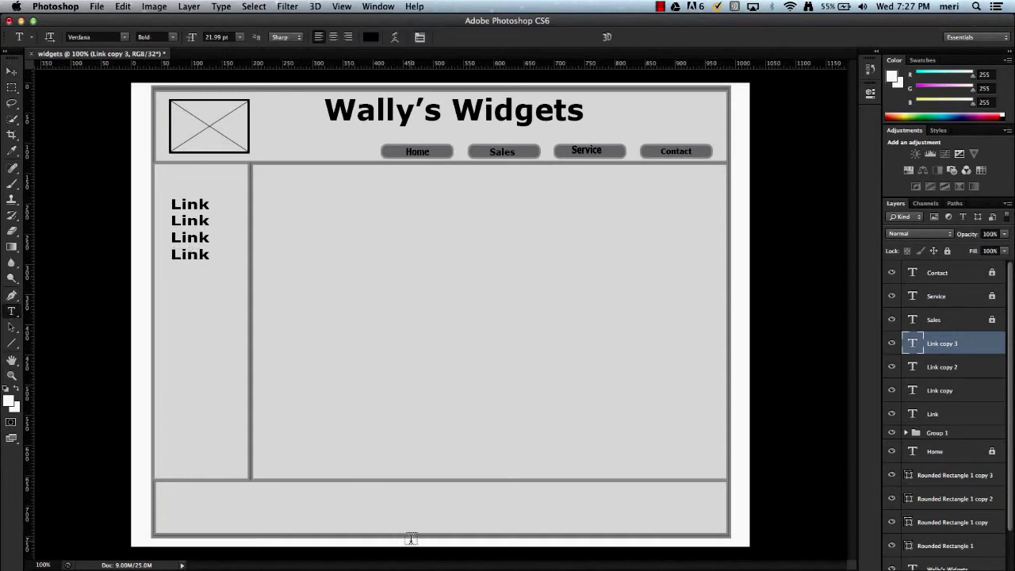
left_click(387, 496)
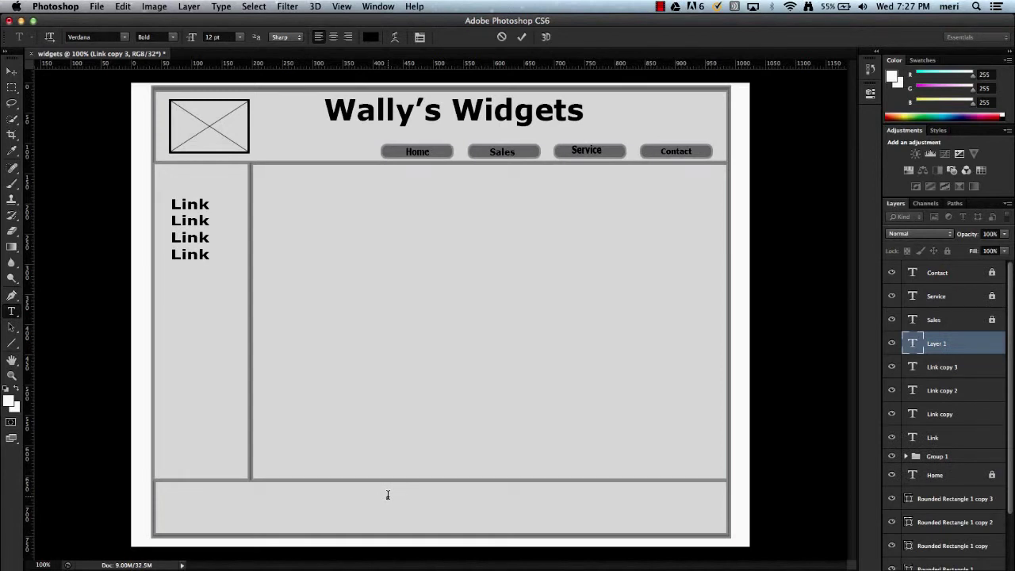
type("Wally's Widgets 102 Main Street")
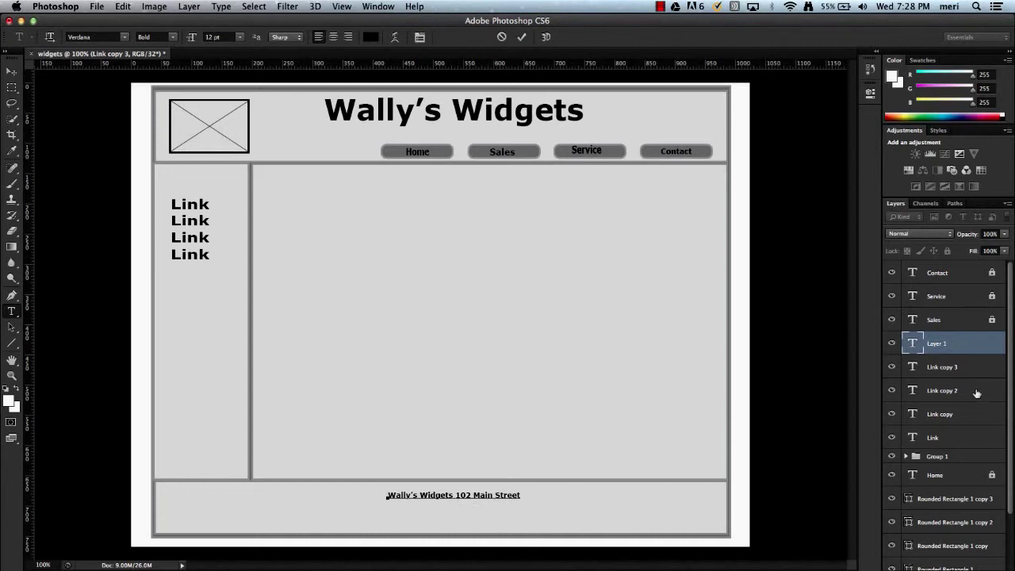
key("ctrl+Return")
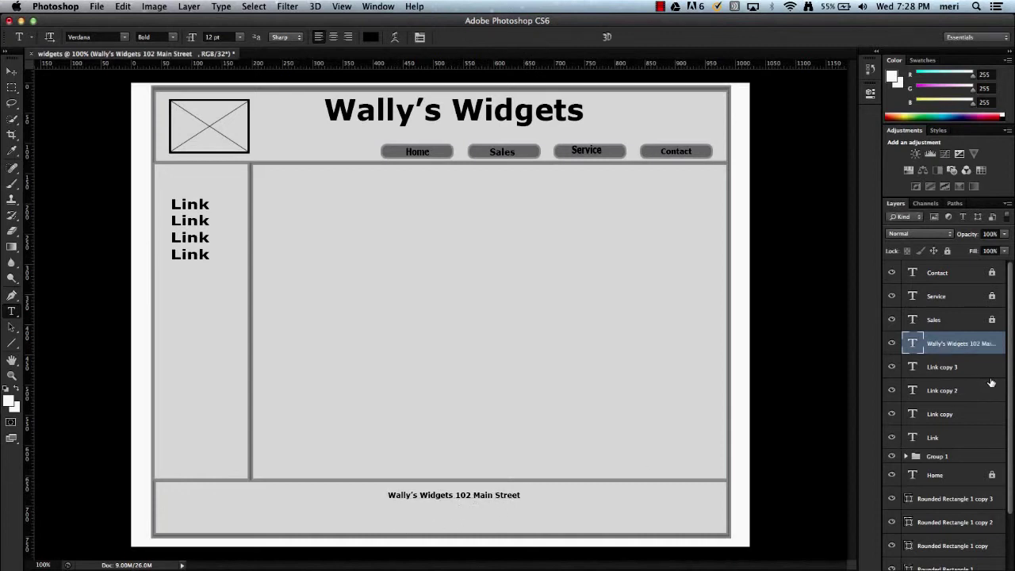
Add a second footer text line below it with the company's town, state and postal code
left_click(394, 511)
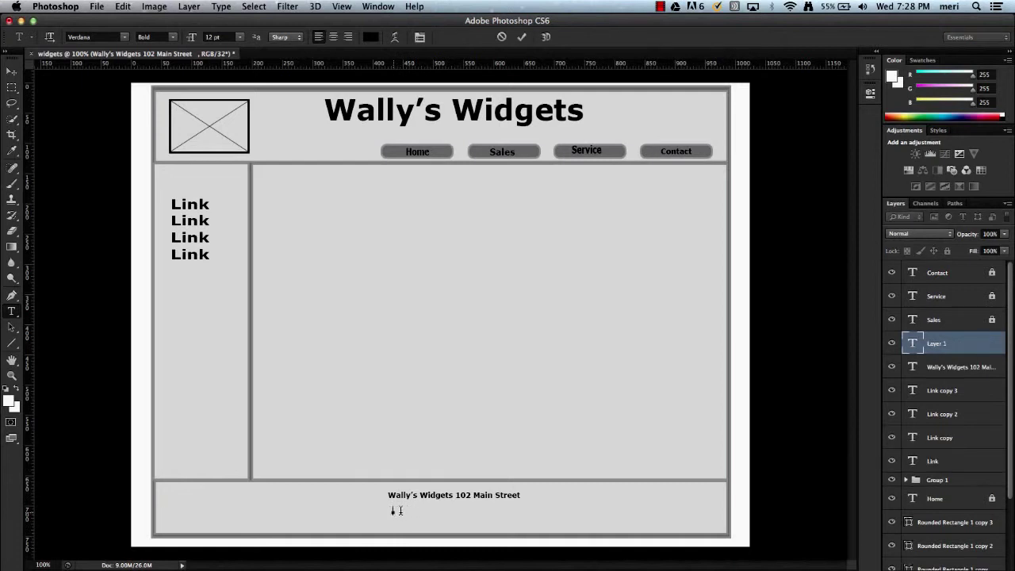
type("©")
type("Any To")
type("wn, T")
type("X 7777")
left_click(907, 481)
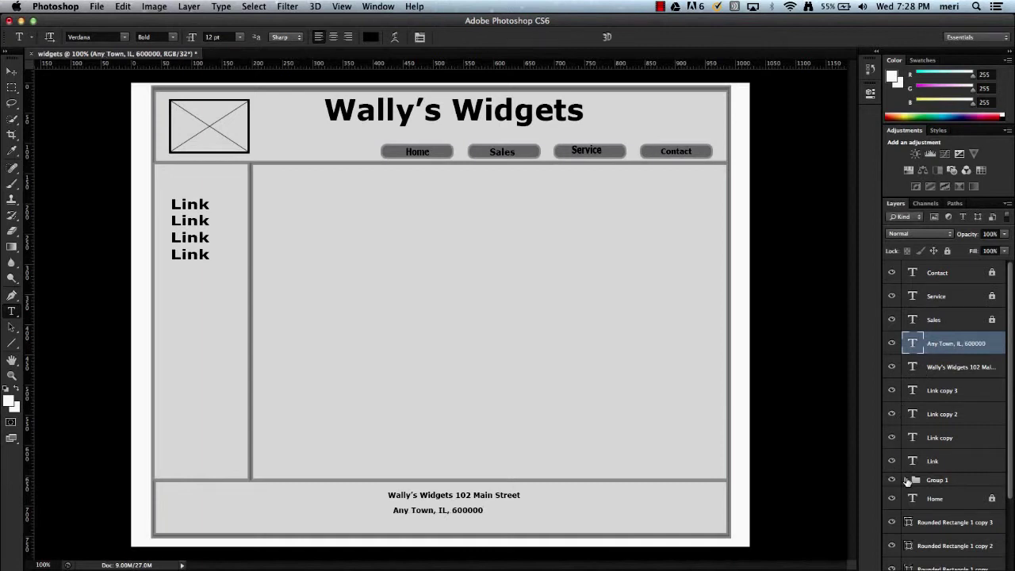
Duplicate the Group 1 layer group that holds the crossed placeholder box
left_click(918, 482)
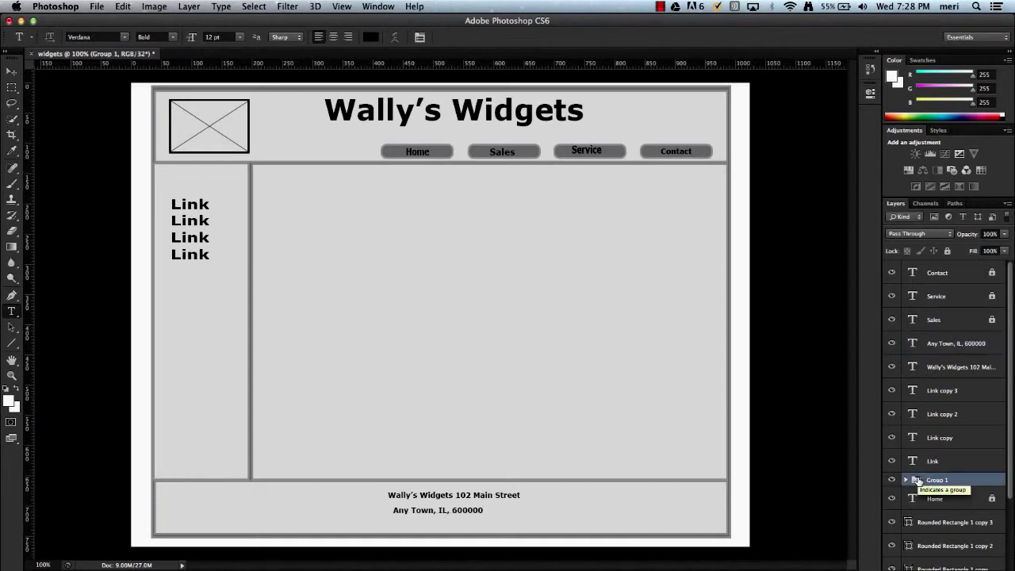
scroll(918, 481, "down", 1)
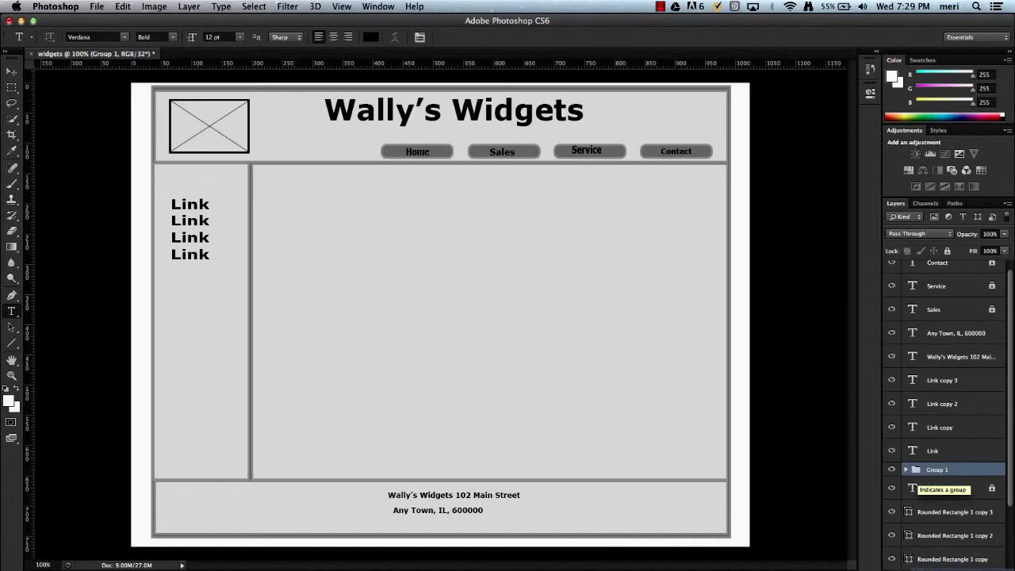
key("super+j")
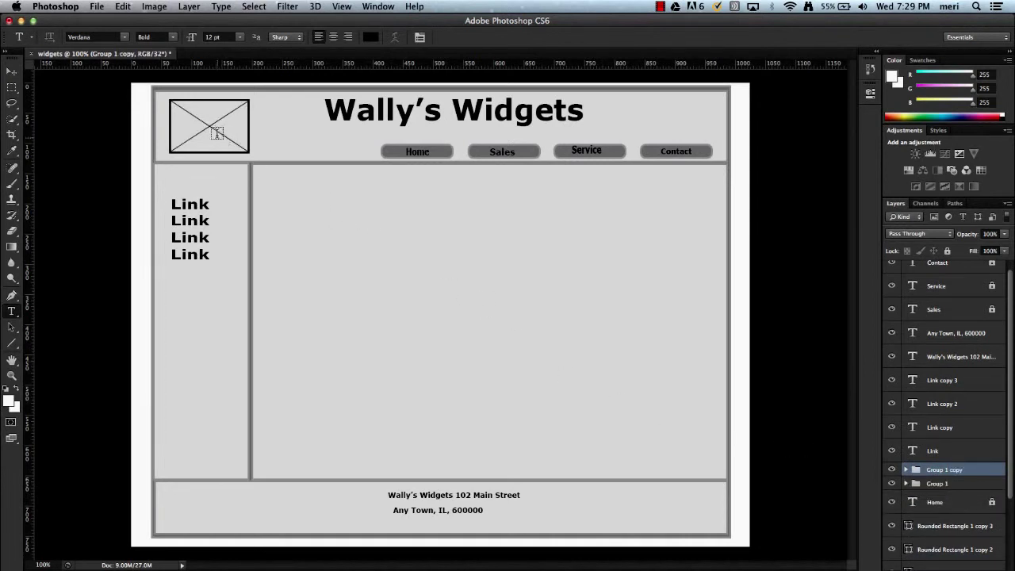
Offset the copied crossed placeholder box slightly down and to the right of the original, to X 138.50 px and Y 90 px
left_click(12, 72)
key("ctrl+t")
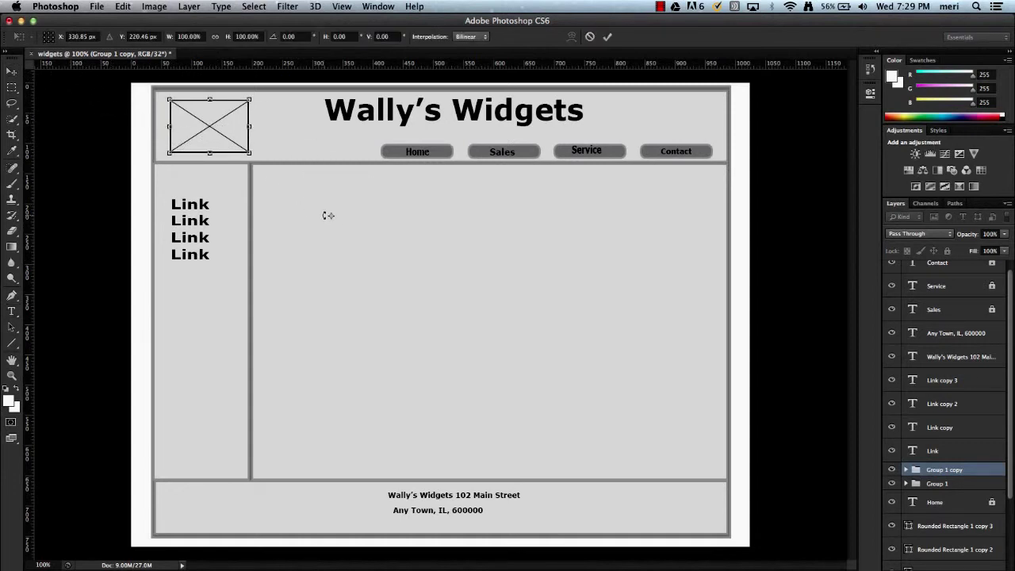
key("ctrl+z")
key("Down")
key("Down")
key("Down")
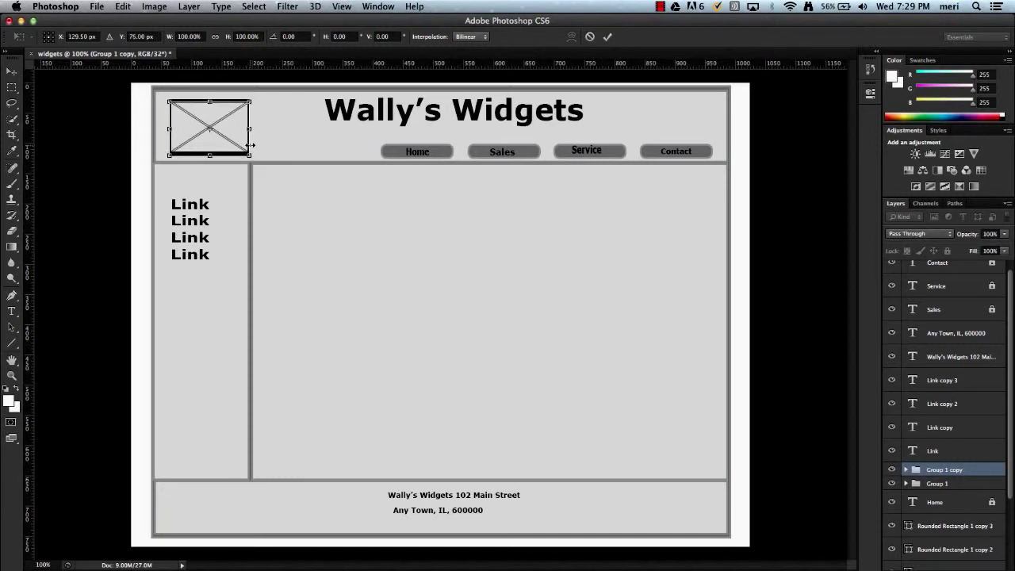
key("Down")
key("Down")
key("Down")
key("Down")
key("Down")
key("Down")
key("Down")
key("Down")
key("Down")
key("Down")
key("Down")
key("Down")
key("Down")
key("Down")
key("Down")
key("Right")
key("Right")
key("Right")
key("Right")
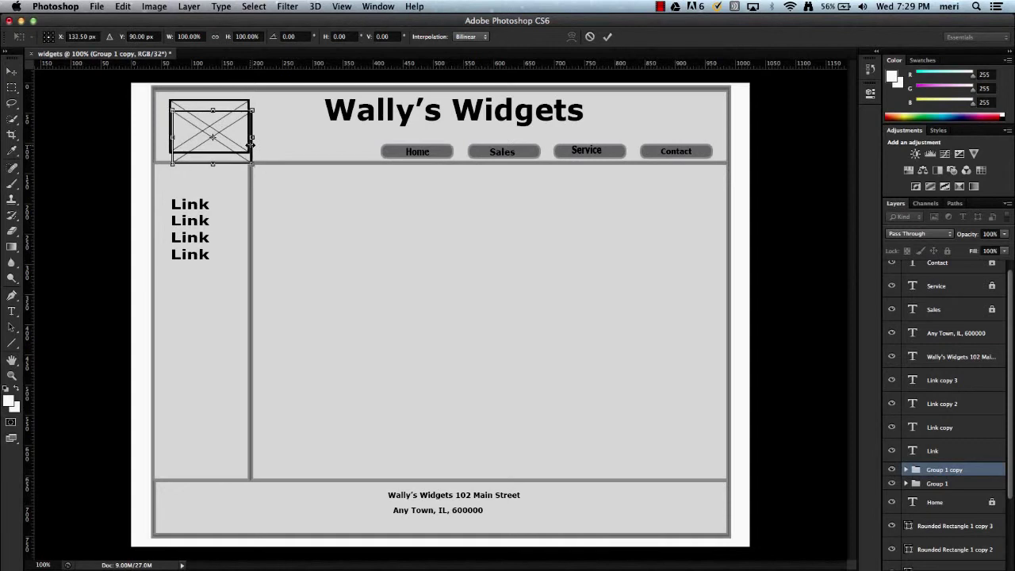
key("Right")
key("Right")
key("Right")
key("Right")
key("Right")
key("Right")
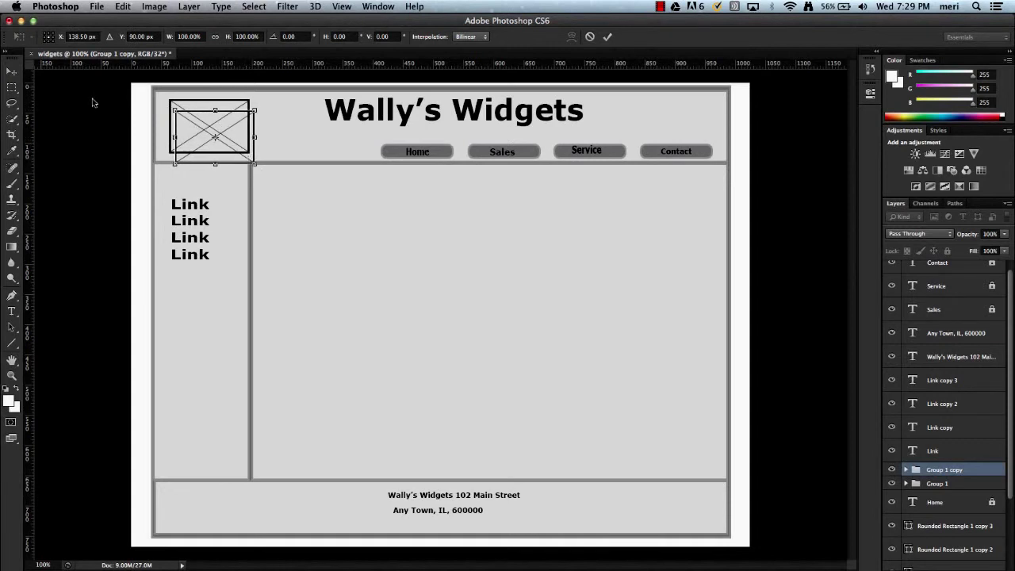
left_click(11, 71)
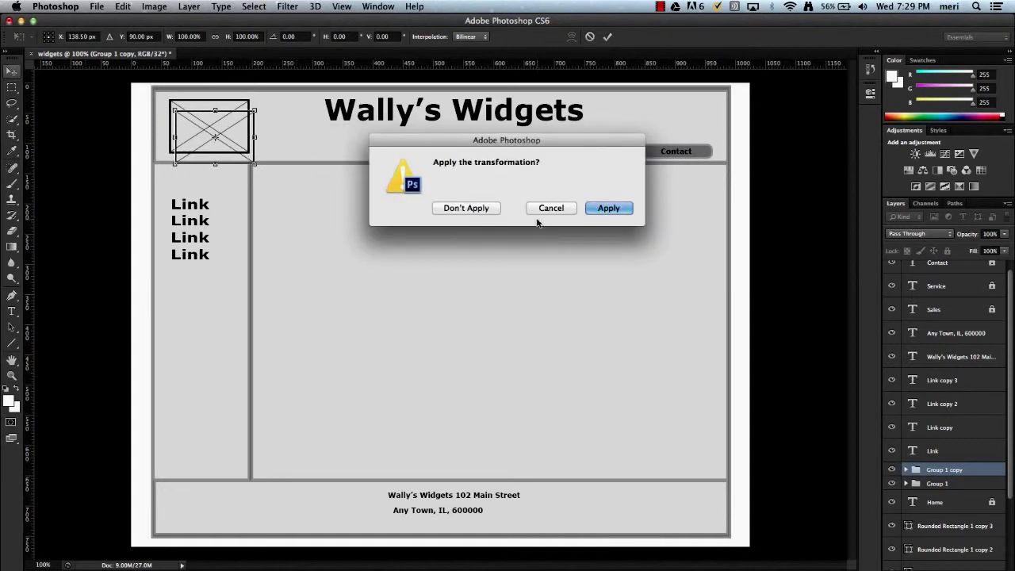
left_click(609, 208)
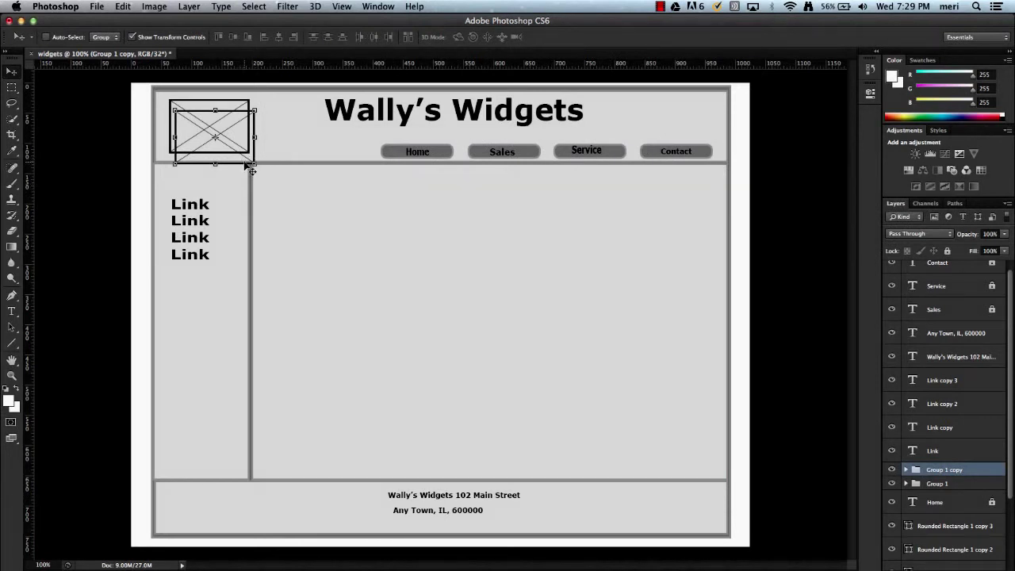
Move the copied placeholder box into the upper-left content area and enlarge it to about 188% width and 200% height
left_click_drag(247, 163, 414, 283)
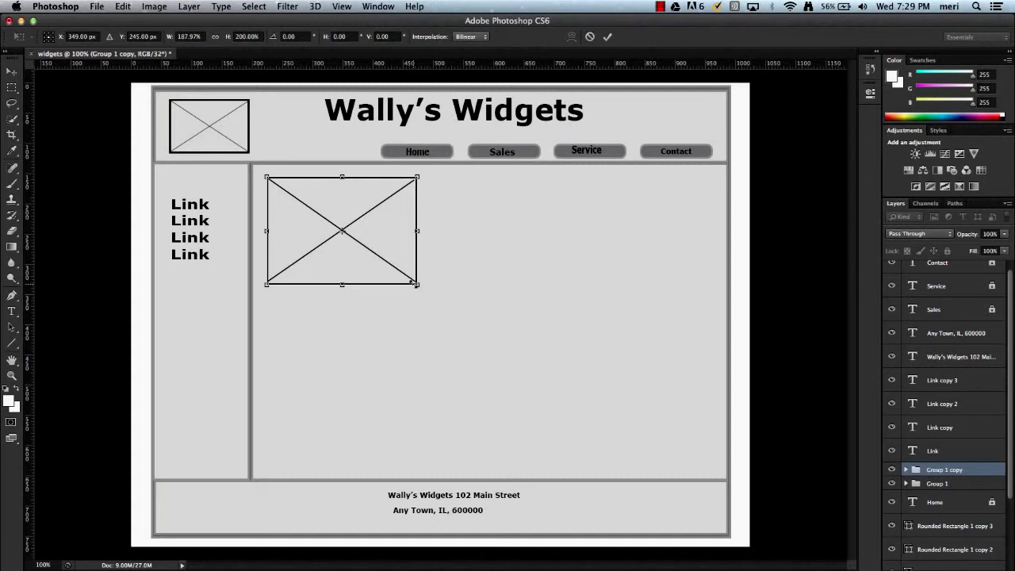
key("Down")
key("Down")
key("Down")
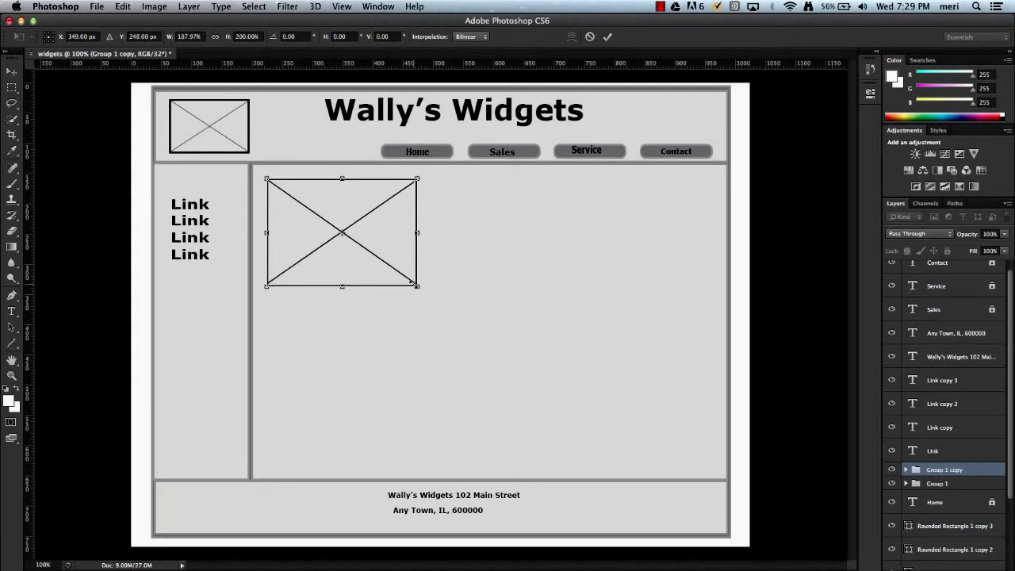
key("Up")
key("Up")
key("Up")
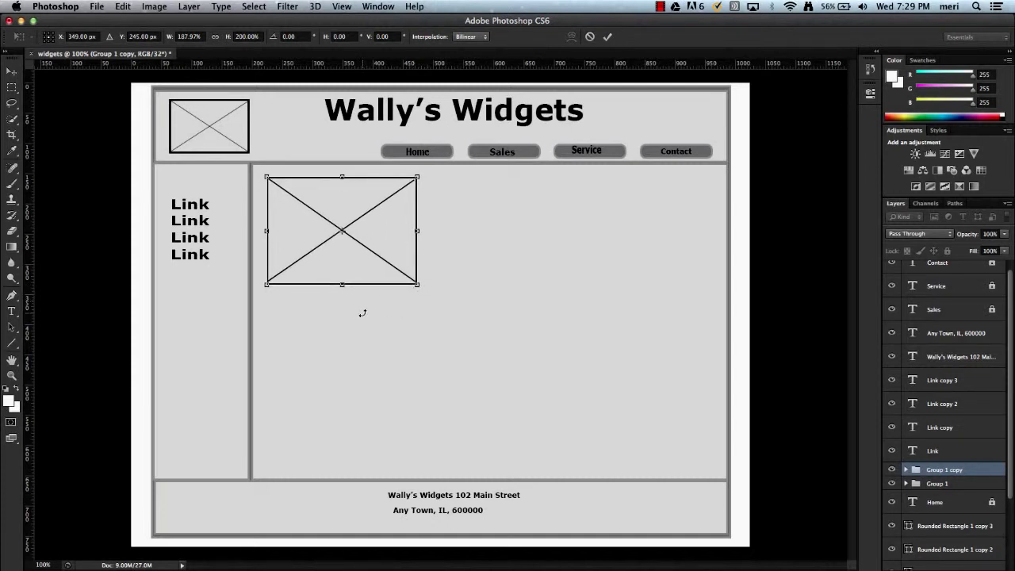
left_click(12, 72)
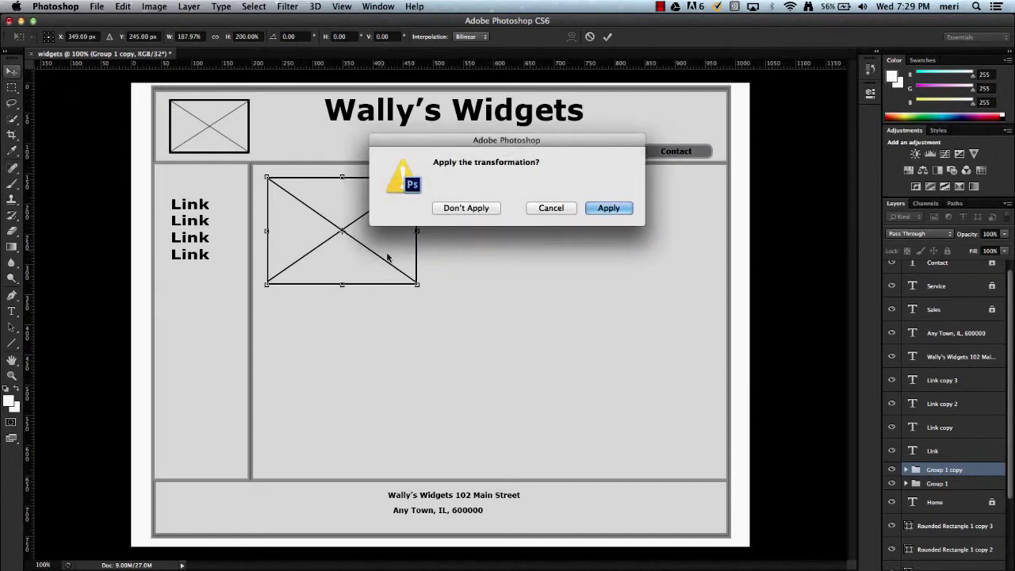
left_click(608, 208)
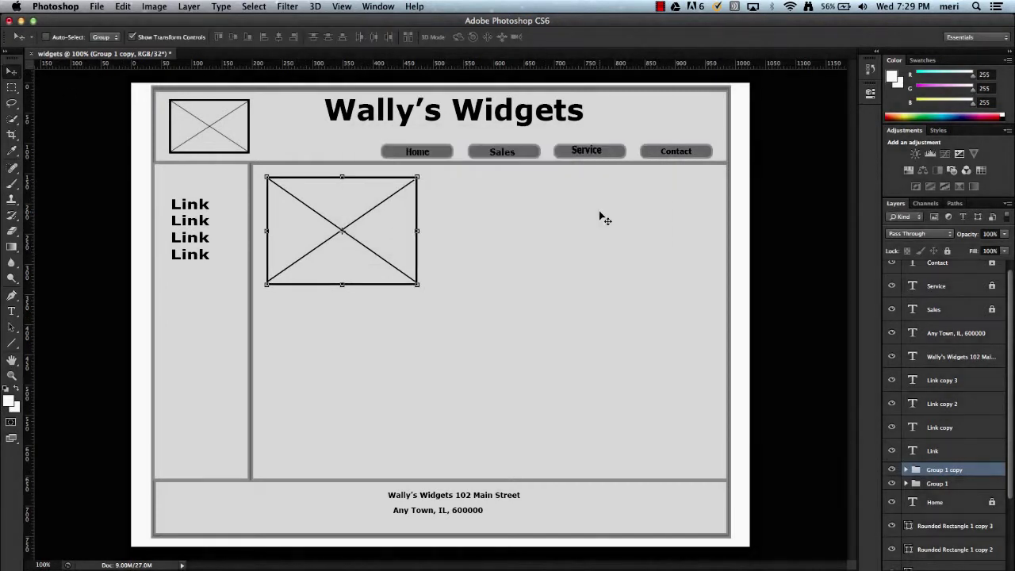
Duplicate the enlarged placeholder box and move the copy directly below it in the content area, leaving a small gap
key("super+j")
key("Down")
key("Down")
key("Down")
key("Down")
key("Down")
key("Down")
key("Down")
key("Down")
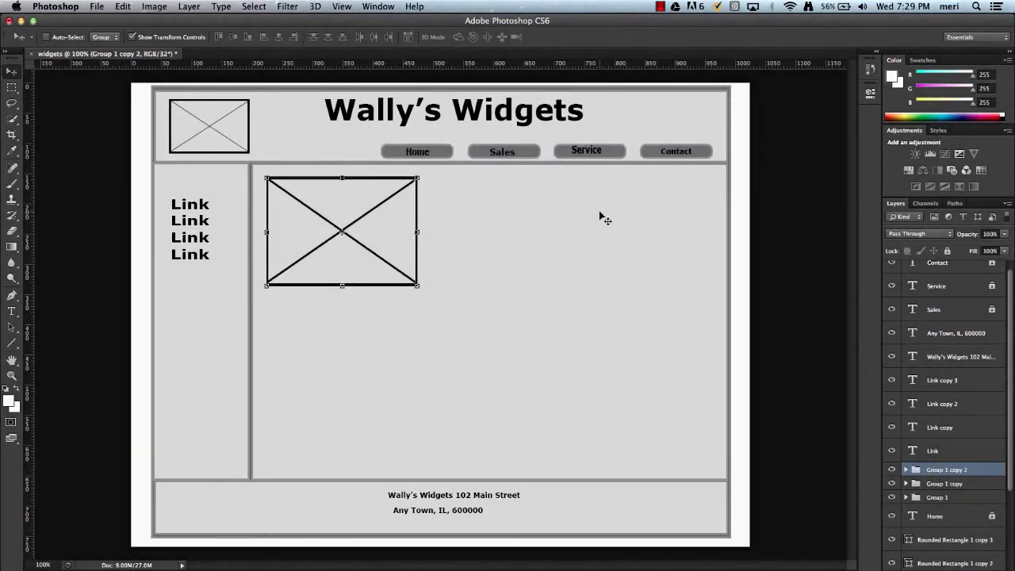
key("Down")
key("Down")
key("Down")
key("Down")
key("Down")
key("Down")
key("Down")
key("Down")
key("Down")
key("Down")
key("Down")
key("Down")
key("Down")
key("Down")
key("Down")
key("Down")
key("Down")
key("Down")
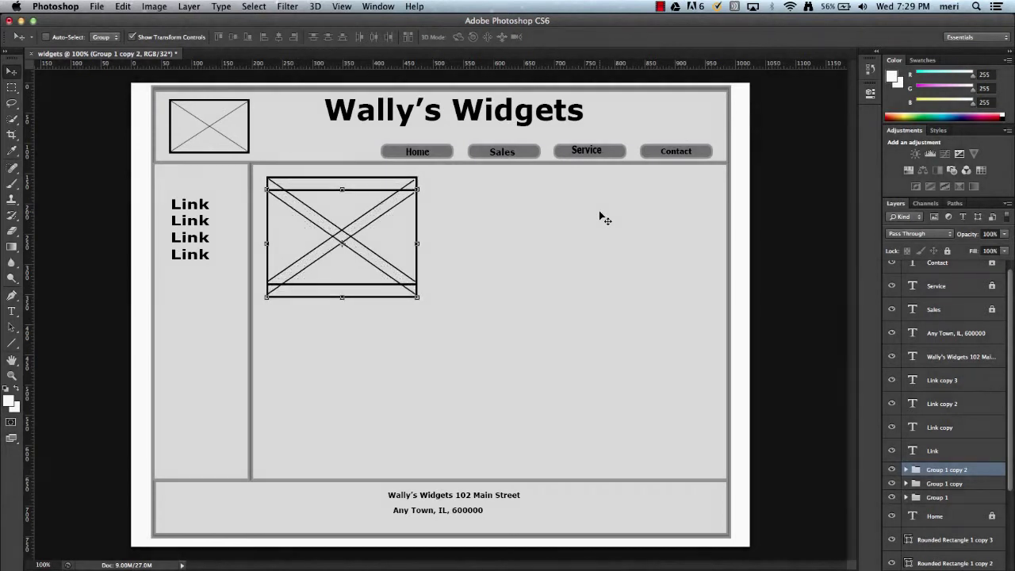
key("Down")
key("Down")
key("Down")
key("Down")
key("Down")
key("Down")
key("Down")
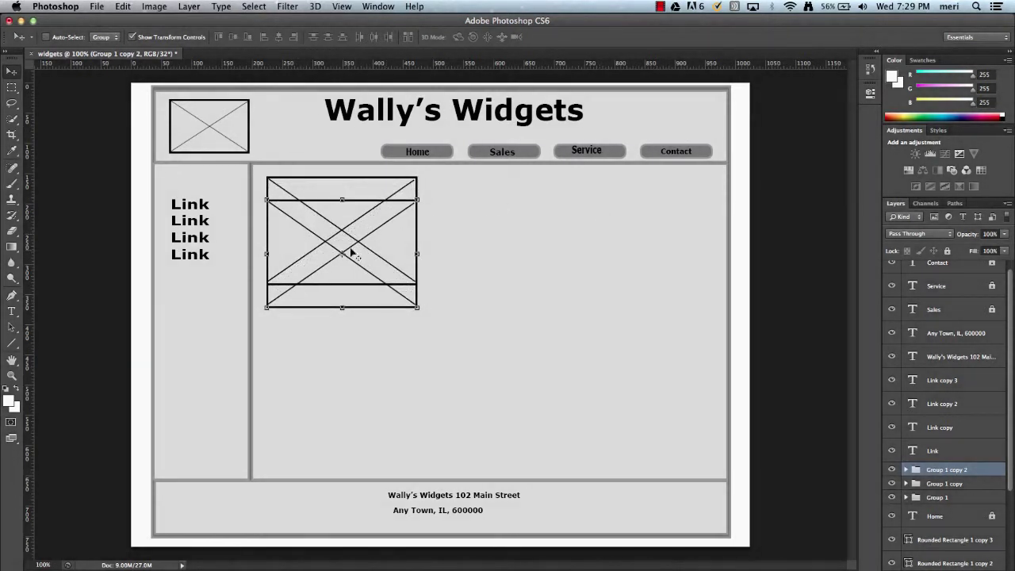
left_click_drag(356, 281, 358, 389)
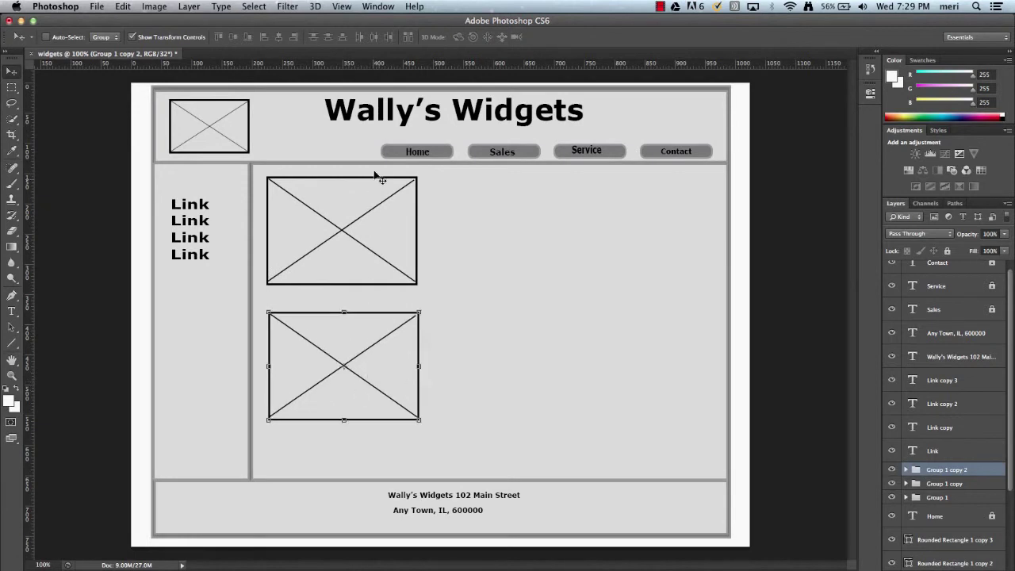
Draw a horizontal line about 440 px wide beside the upper part of the first image placeholder, with a 6.08 pt stroke
left_click(12, 343)
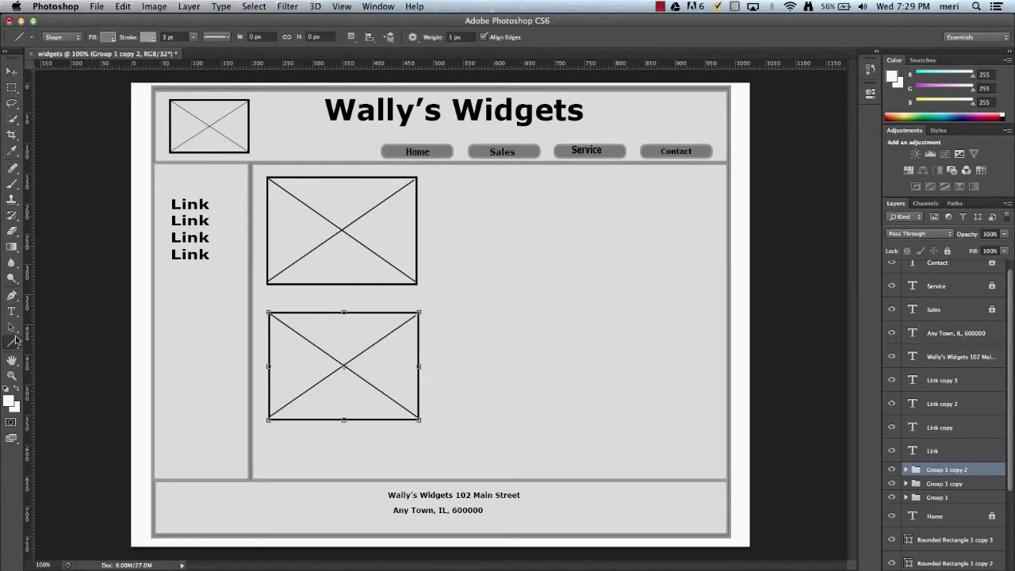
left_click(192, 38)
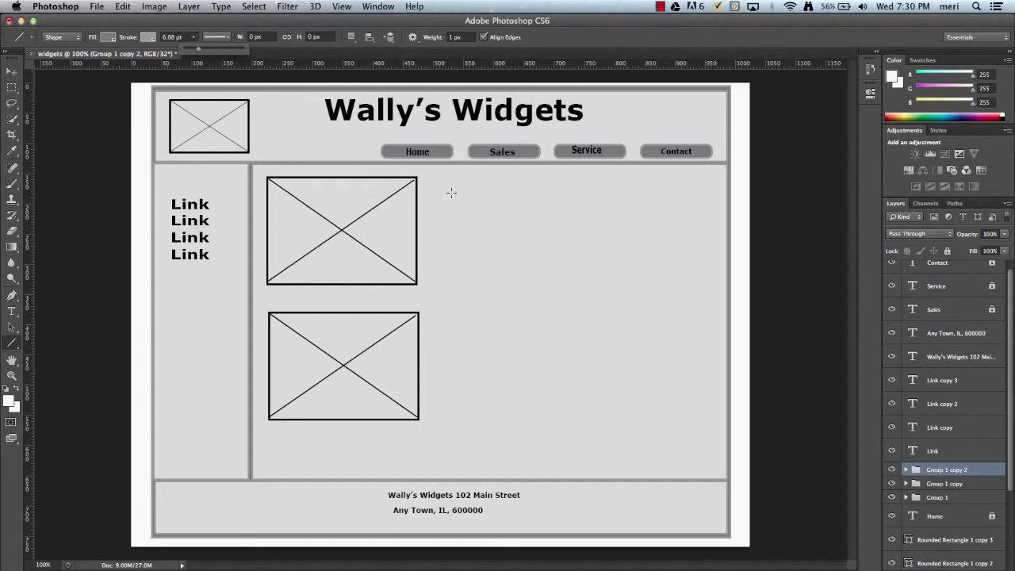
left_click_drag(437, 189, 702, 190)
key("super+z")
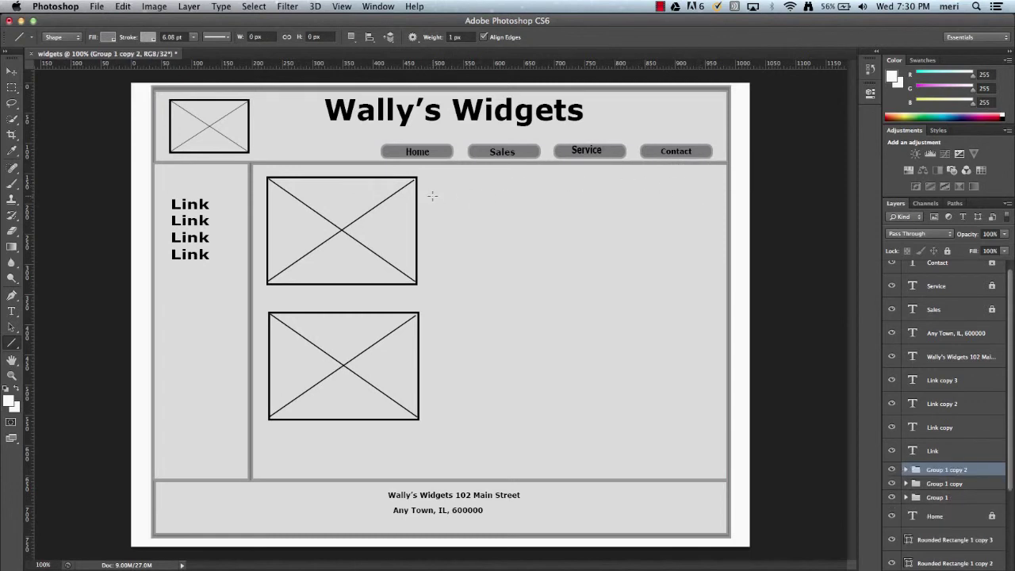
left_click_drag(433, 195, 698, 219)
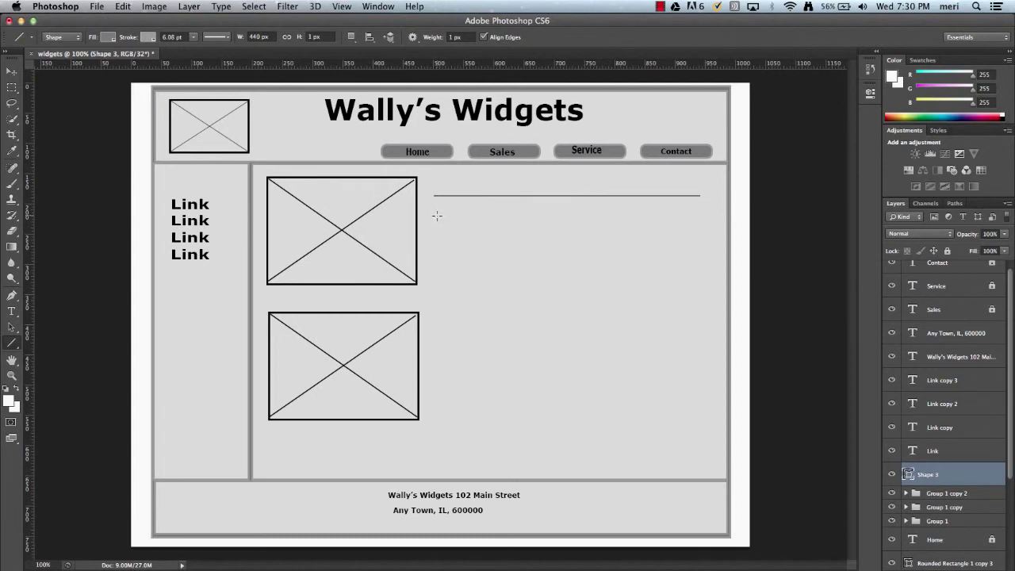
Draw nine more horizontal lines of varying length below the first one in the same shape layer, as body-text placeholders beside the images
left_click_drag(437, 216, 637, 232)
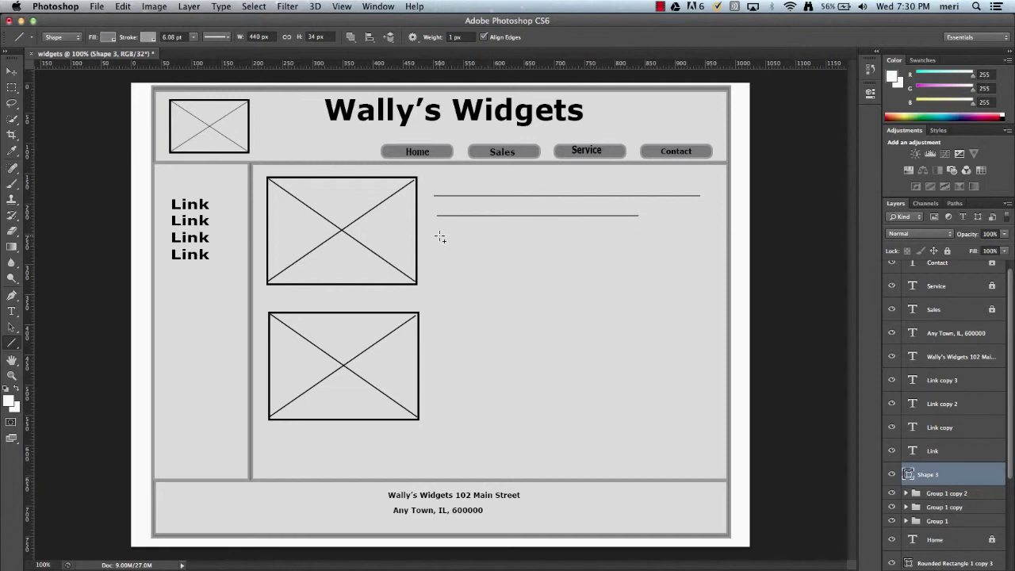
left_click_drag(441, 236, 669, 235)
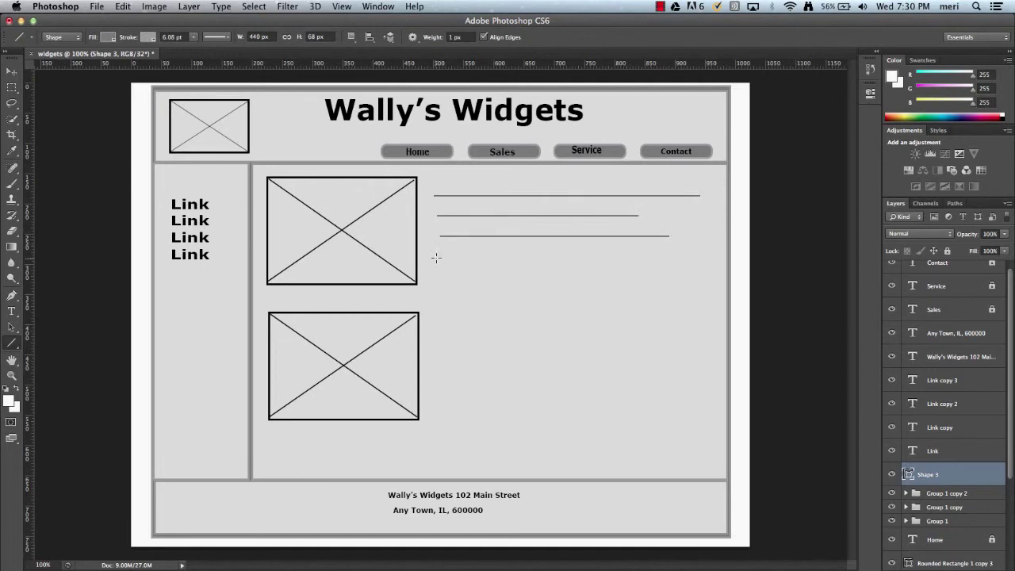
left_click_drag(438, 259, 691, 266)
key("shift")
left_click_drag(444, 278, 681, 287)
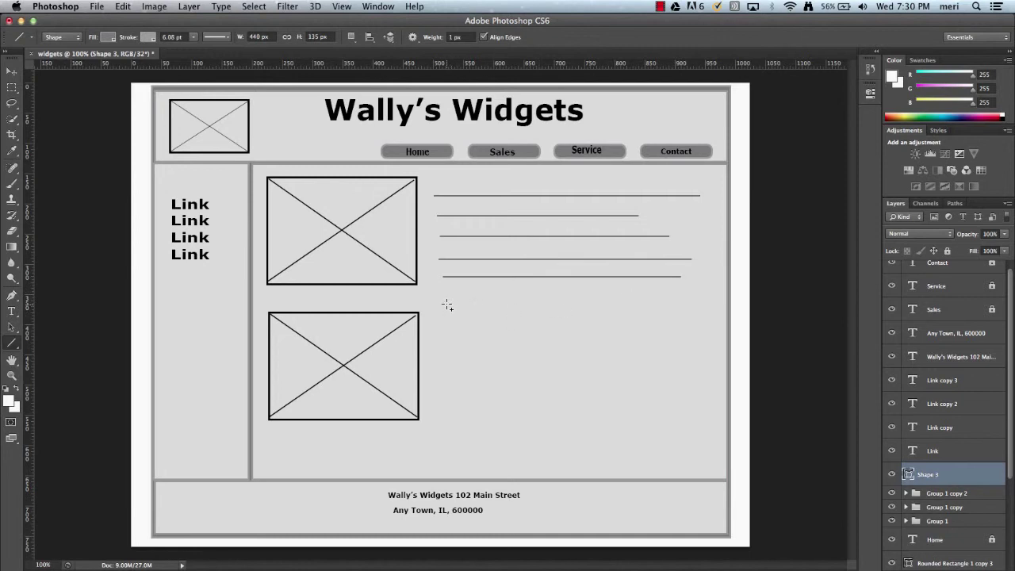
left_click_drag(449, 304, 687, 315)
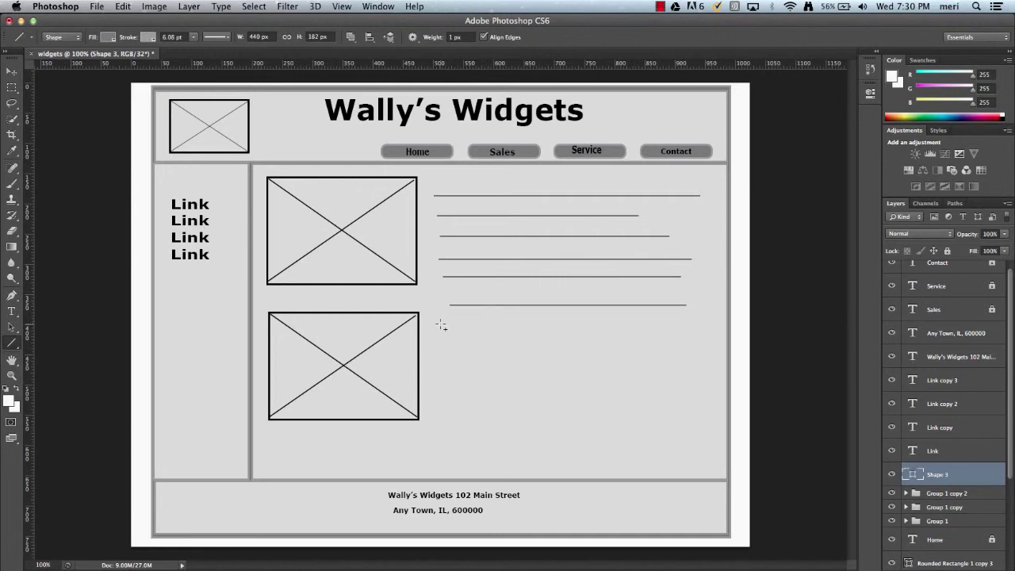
left_click_drag(441, 324, 685, 334)
left_click_drag(446, 347, 657, 356)
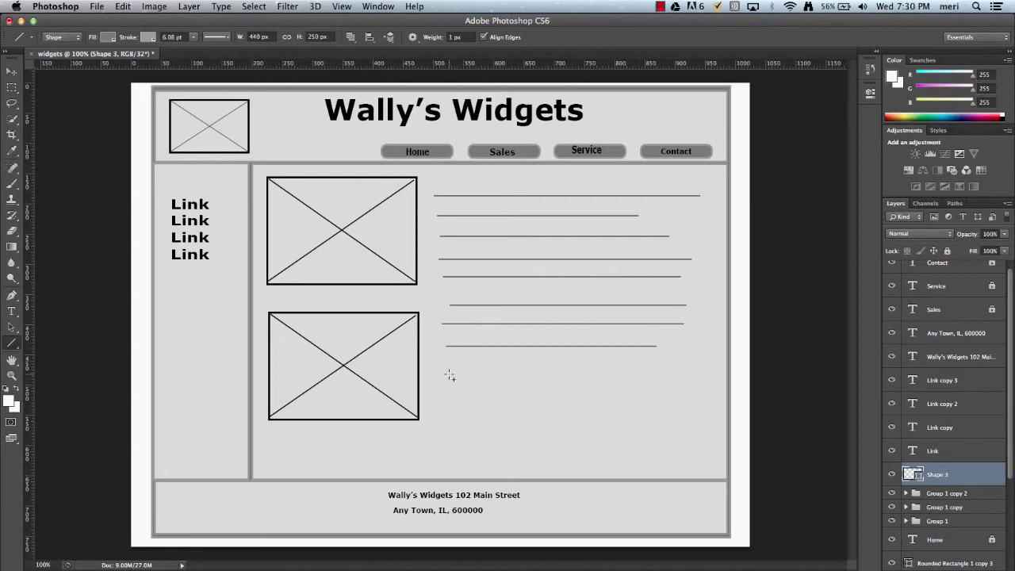
left_click_drag(449, 373, 641, 373)
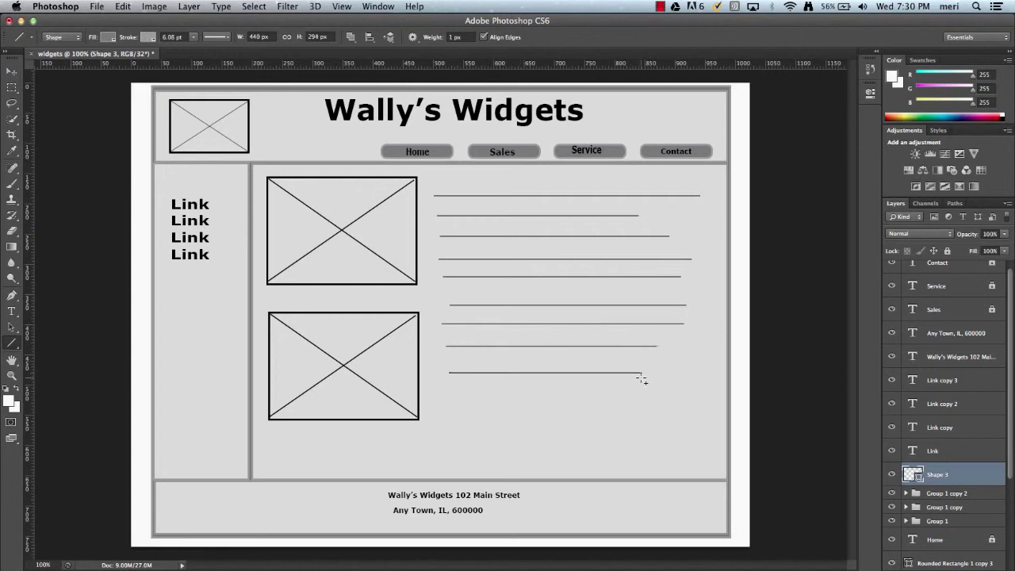
left_click_drag(452, 395, 647, 409)
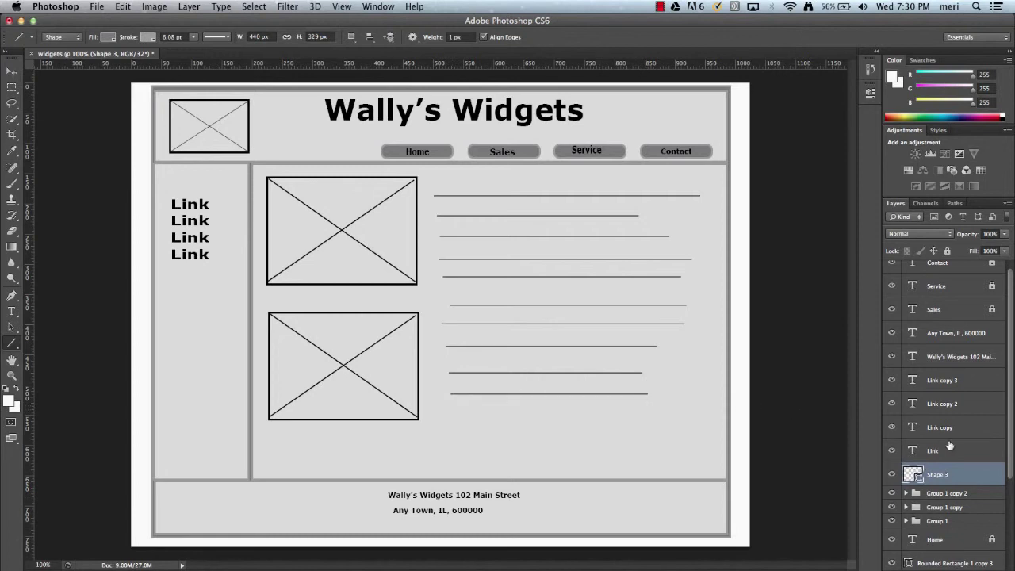
scroll(964, 466, "down", 1)
scroll(964, 467, "down", 5)
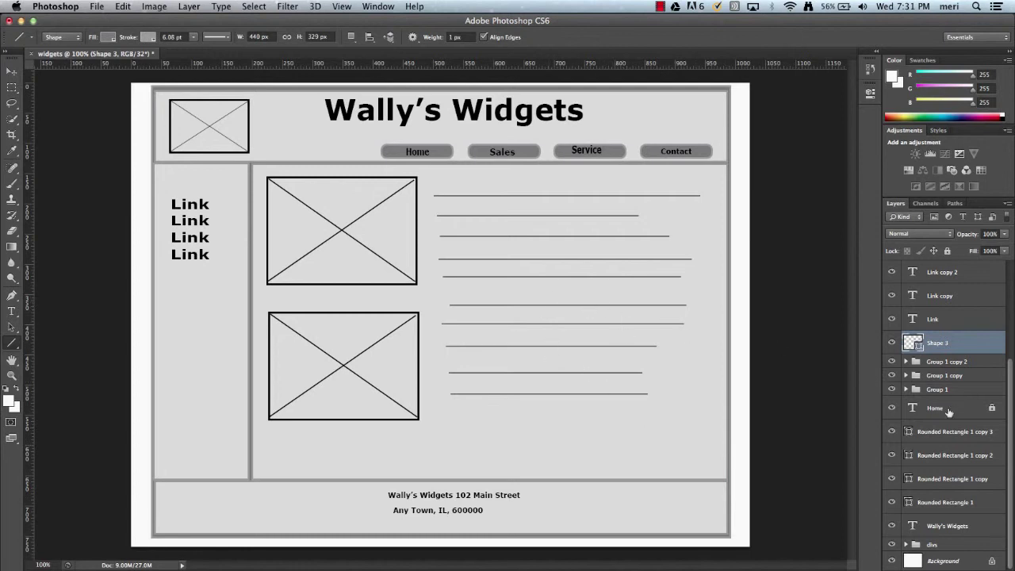
scroll(955, 450, "up", 6)
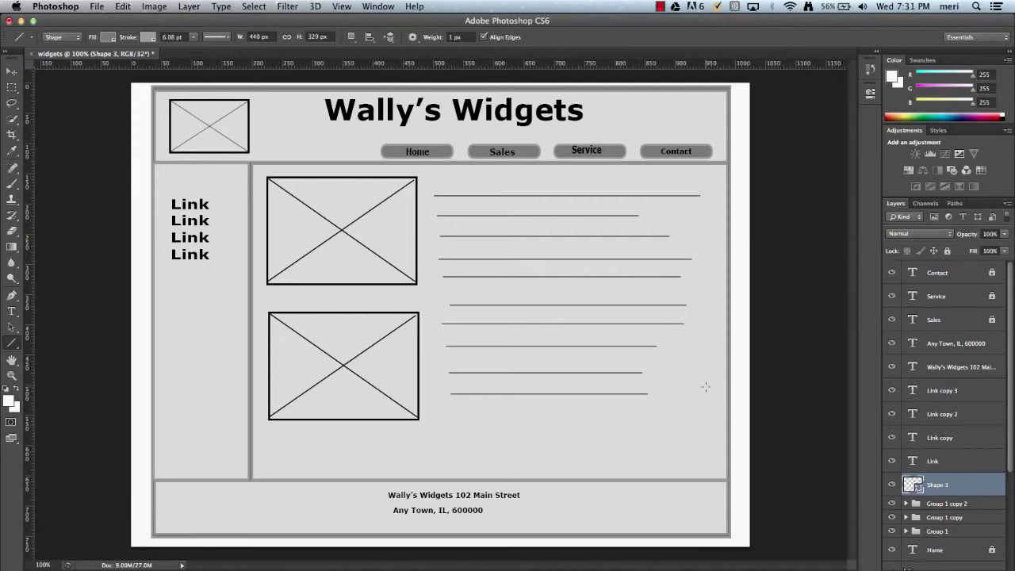
Shift the block of placeholder text lines slightly down and to the right within the content area
left_click(11, 71)
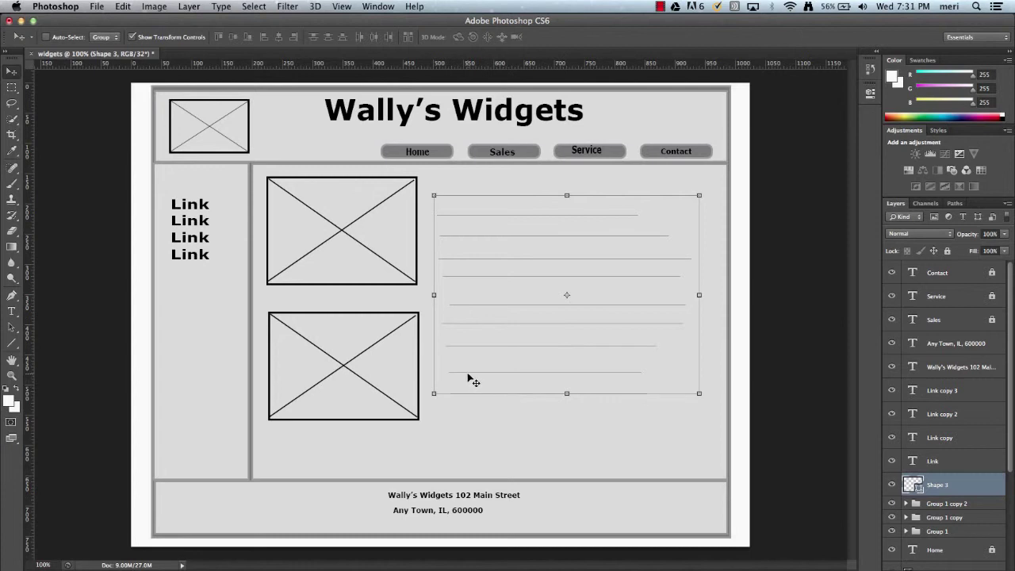
key("Left")
key("Left")
key("Left")
key("Left")
key("Left")
key("Left")
key("Left")
key("Left")
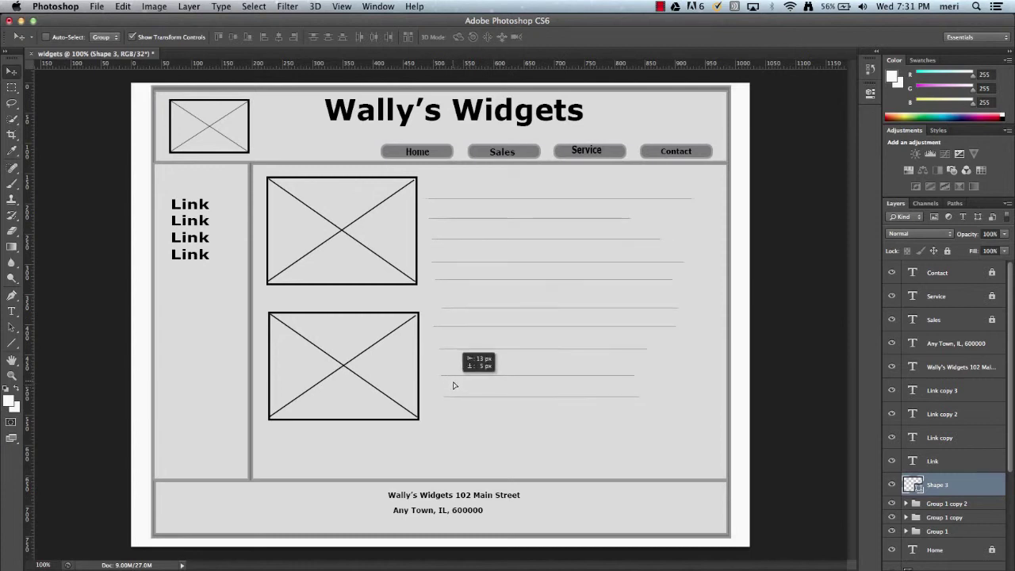
key("Down")
key("Down")
key("Down")
key("Down")
key("Down")
key("Right")
key("Right")
key("Right")
key("Right")
key("Right")
key("Right")
key("Right")
key("Right")
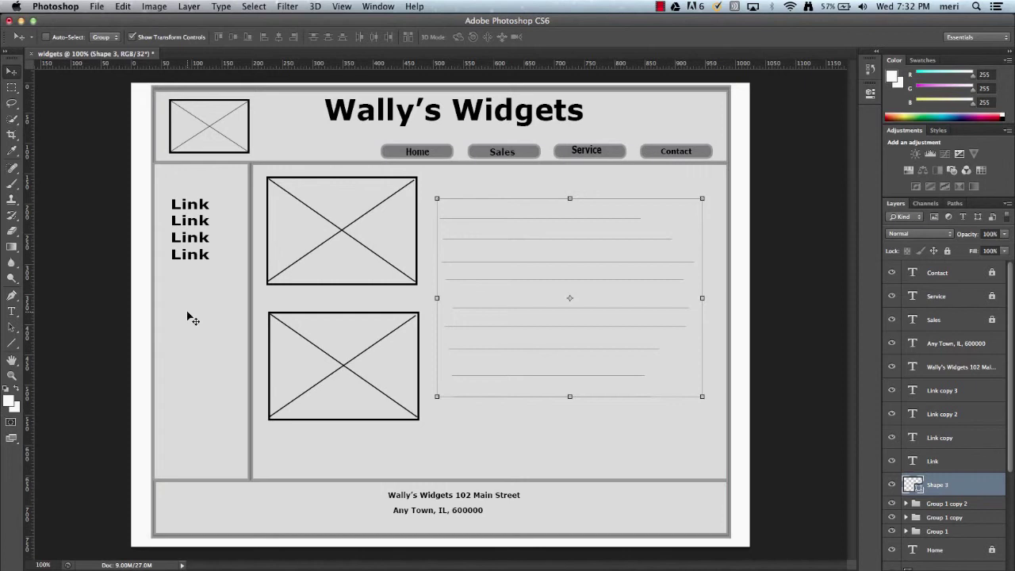
Save the layout to the Desktop as widgets.psd in Photoshop format with layers kept
left_click(96, 8)
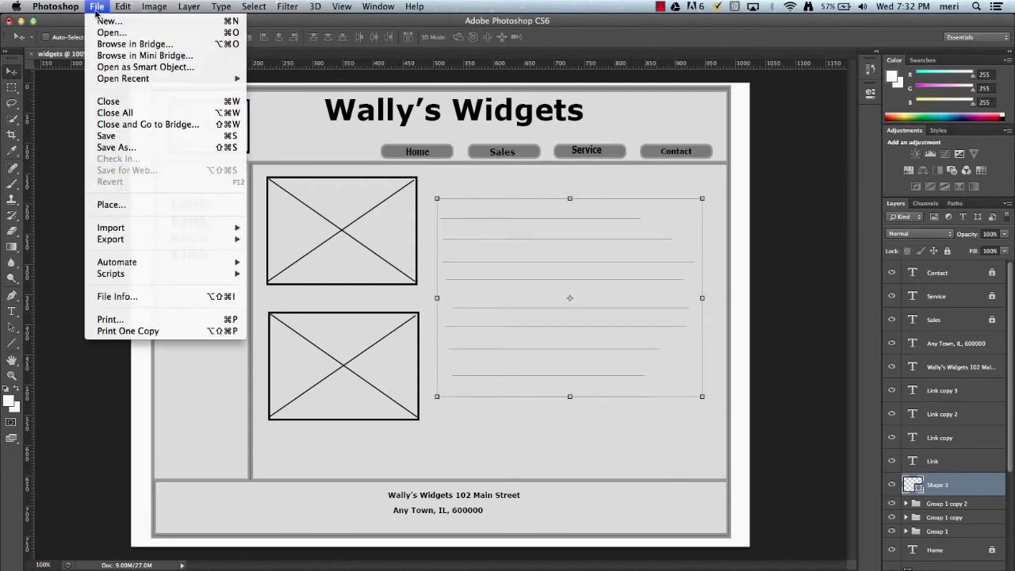
left_click(123, 137)
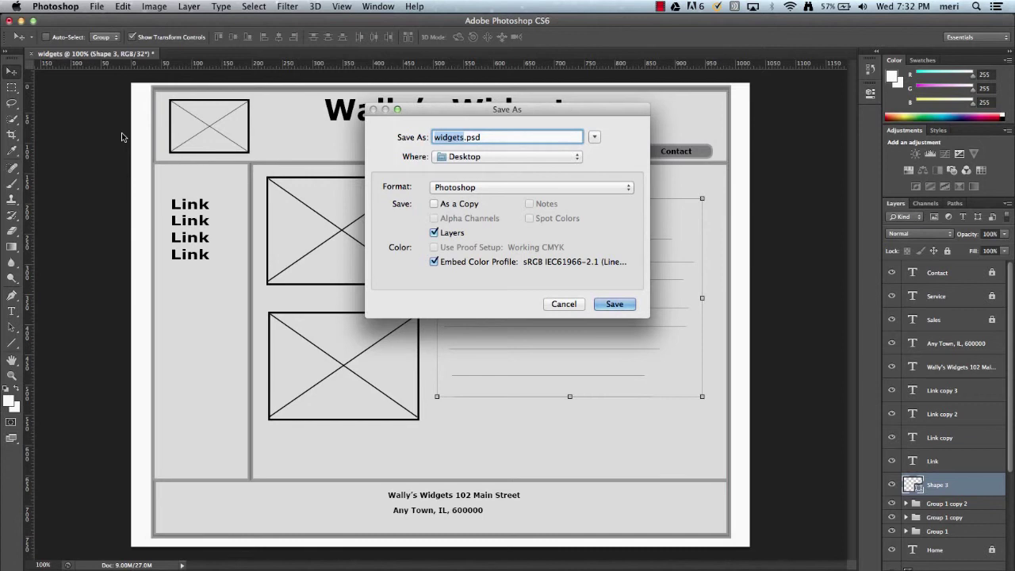
left_click(628, 304)
left_click(644, 252)
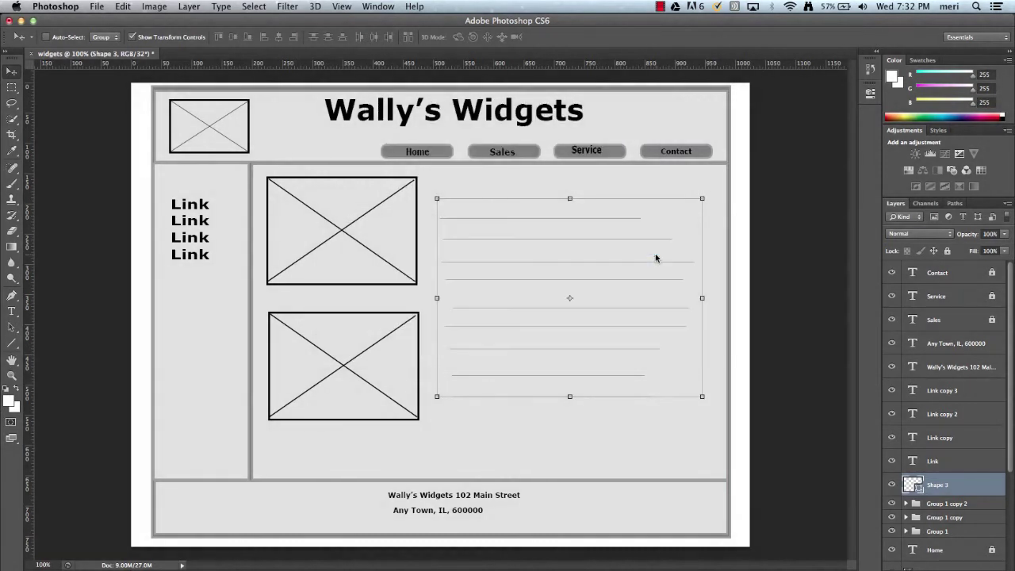